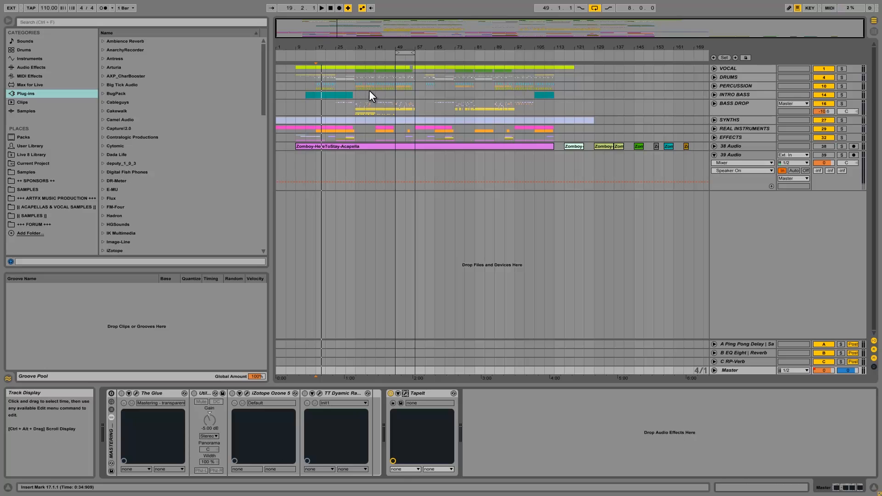
- Unfold the BASS DROP group to show its individual bass tracks, leaving the group unsoloed
click(724, 103)
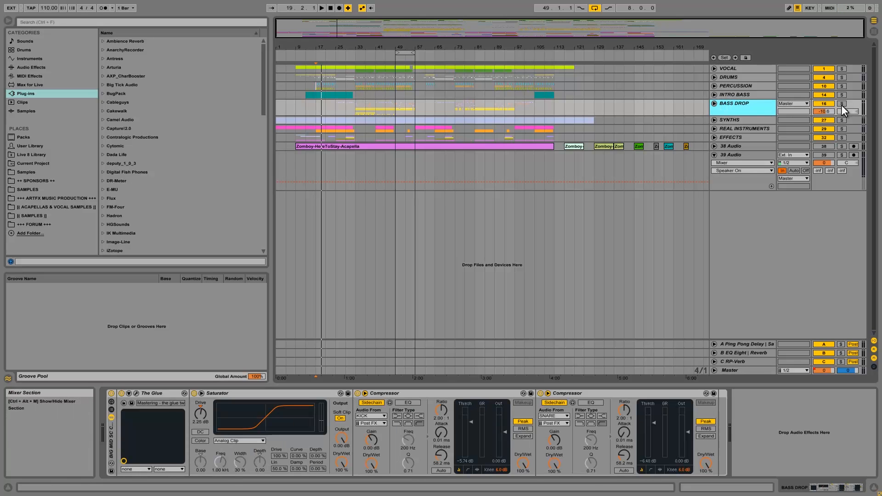
click(842, 104)
click(714, 103)
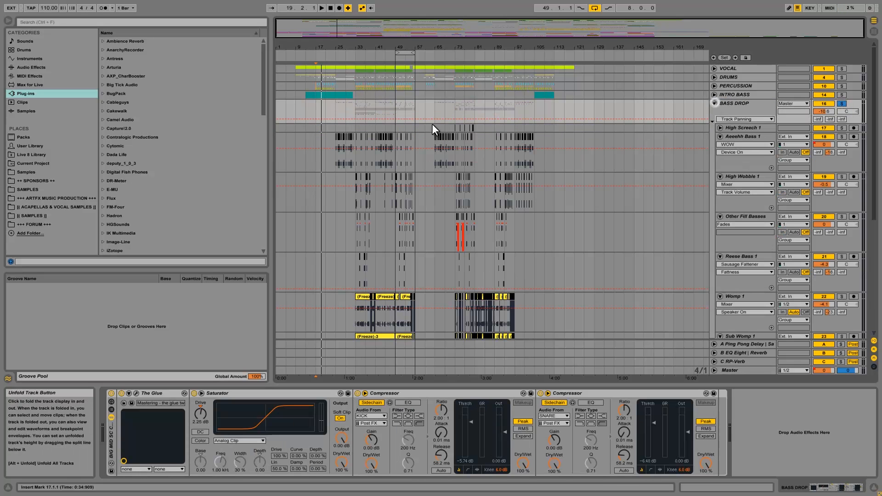
click(843, 103)
drag(386, 46, 386, 119)
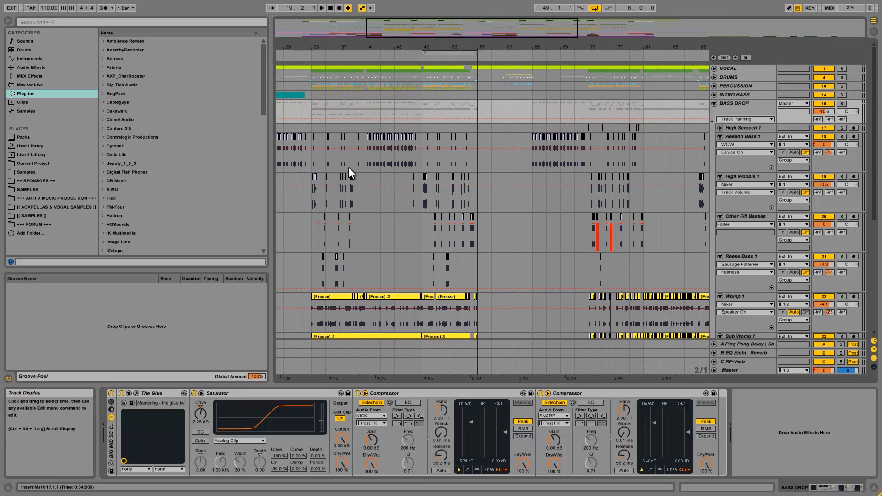
- Play the drop from bar 33, and audition it again from bar 39 on the Aeeehh Bass 1 track
click(310, 157)
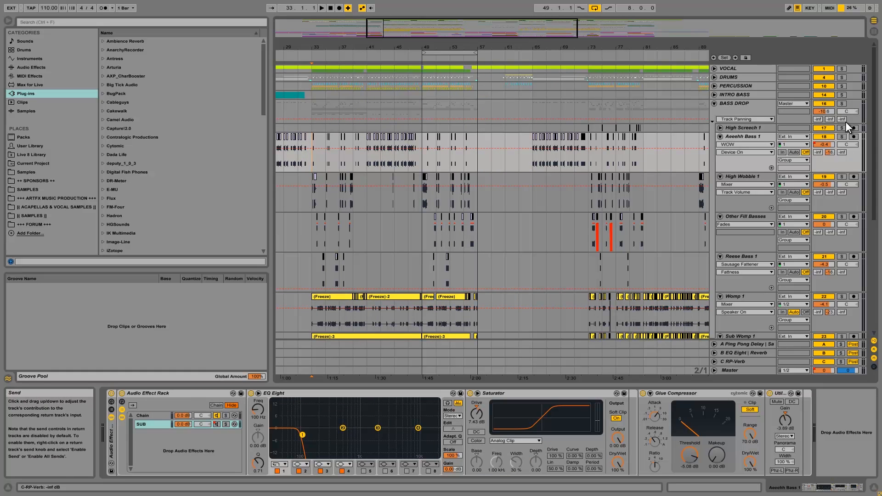
key(space)
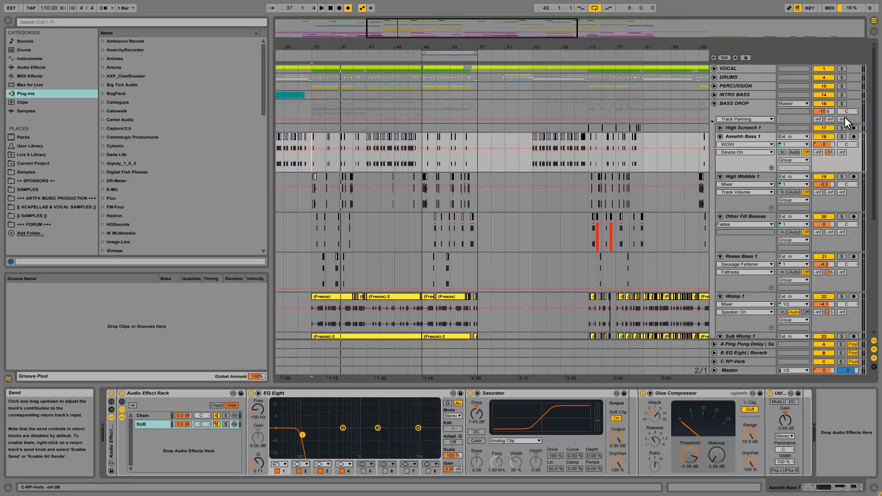
click(359, 161)
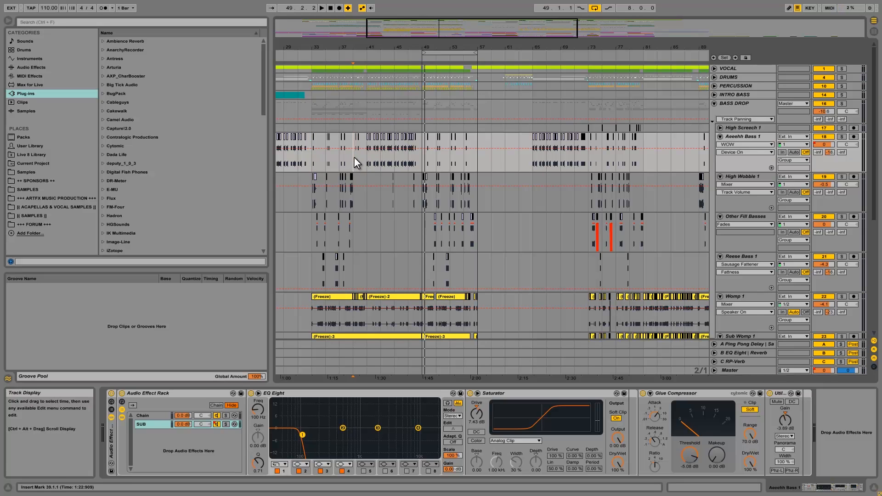
key(space)
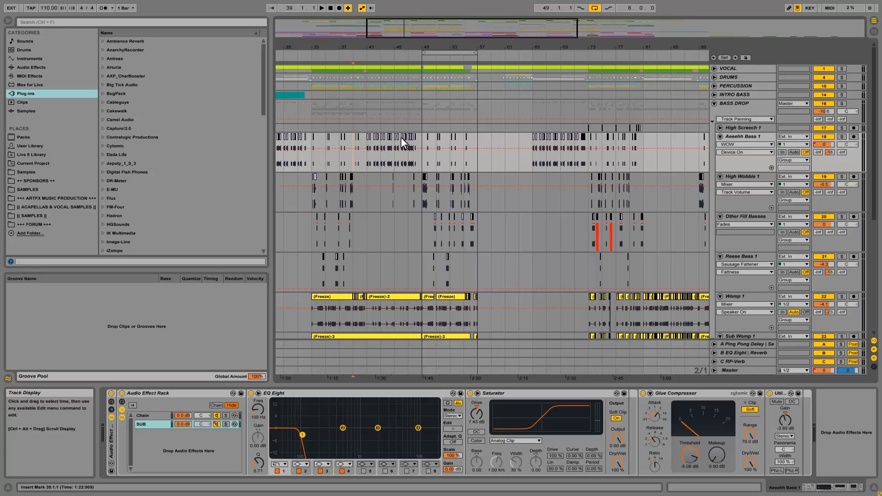
- Highlight bar 41 on the Womp 1 track and the run of Aeeehh Bass 1 clips from bar 41 to bar 47
drag(398, 44, 403, 58)
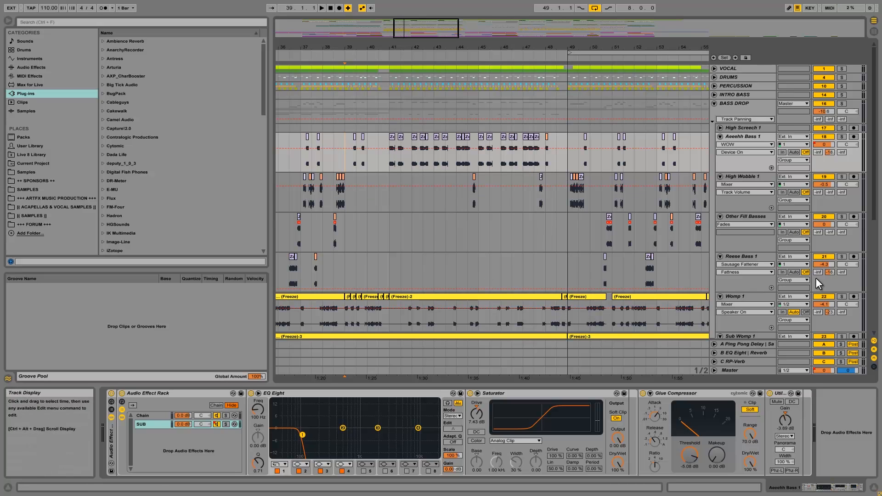
scroll(644, 265, down, 2)
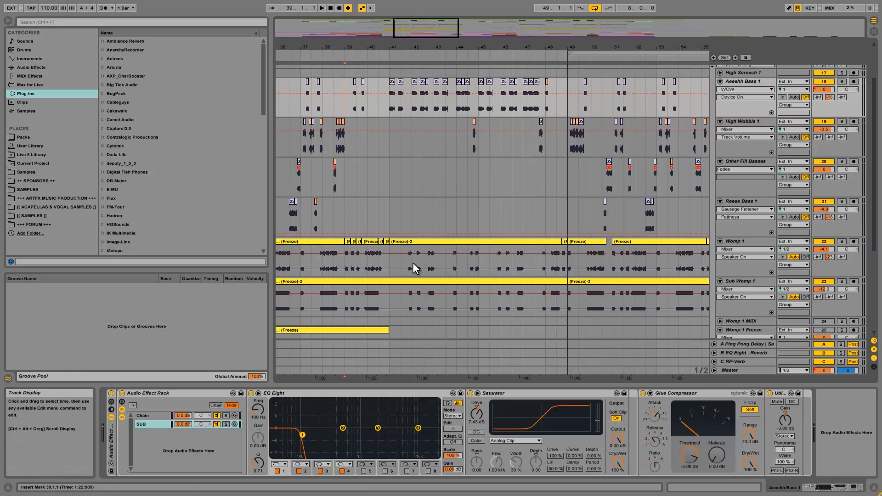
drag(394, 265, 439, 265)
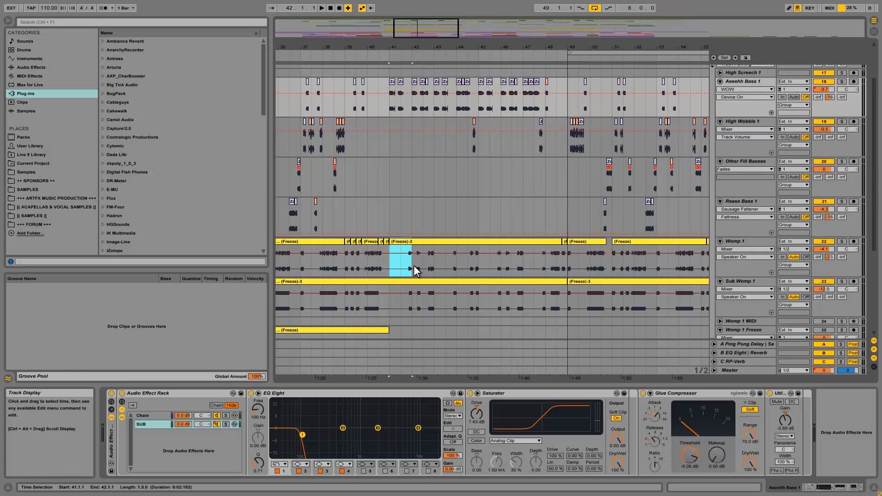
scroll(418, 167, up, 2)
drag(388, 142, 537, 137)
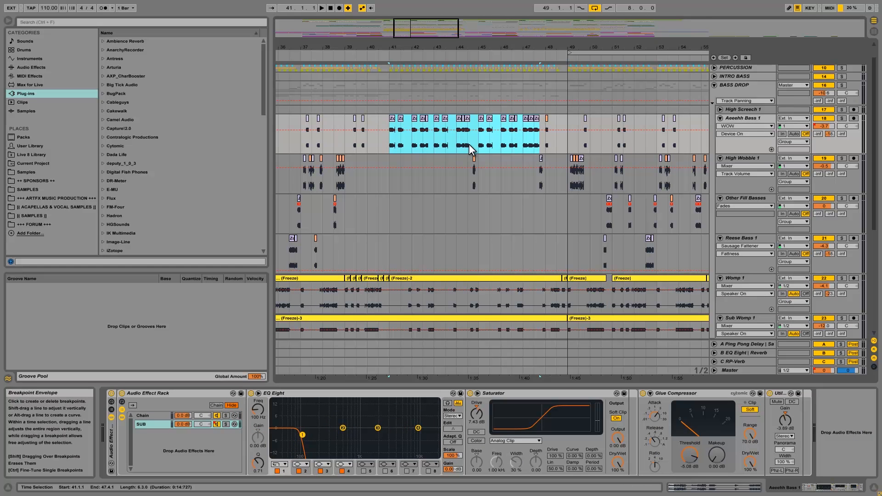
- Examine the waveforms of the short High Wobble 1 clip at bar 44.4 and the Aeeehh Bass 1 clip at bar 37
drag(469, 162, 472, 162)
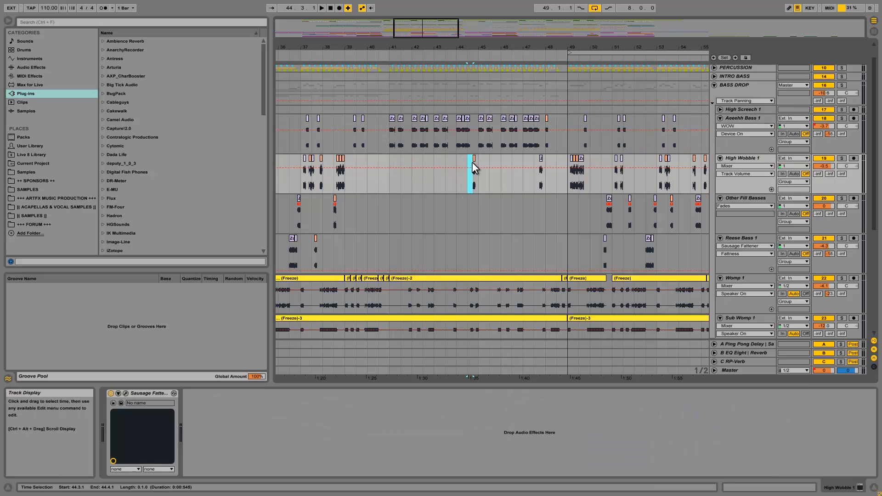
click(475, 159)
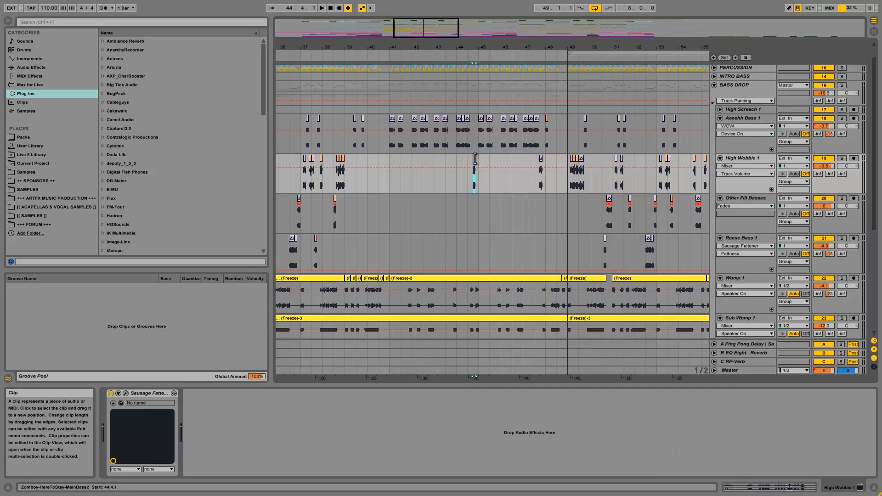
double_click(475, 159)
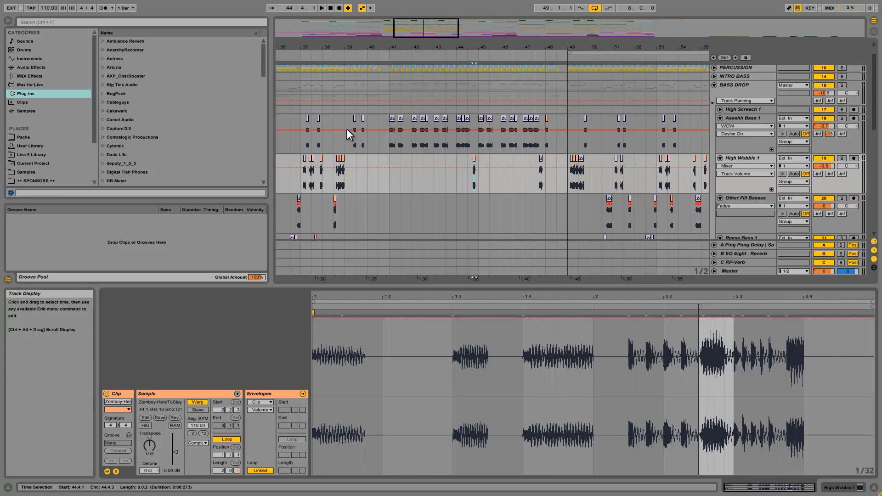
click(306, 120)
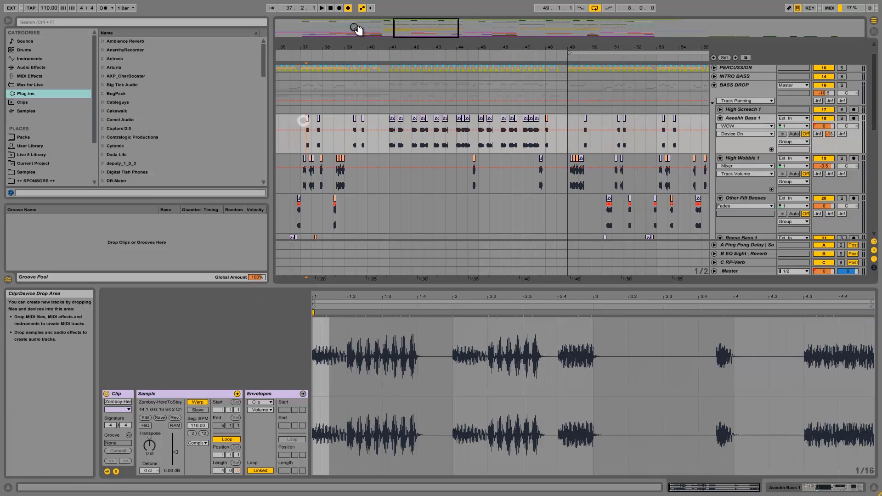
- Play the arrangement from bar 37 and unfold the VOCAL group to show the Acapella and Vox FX tracks
drag(339, 47, 339, 43)
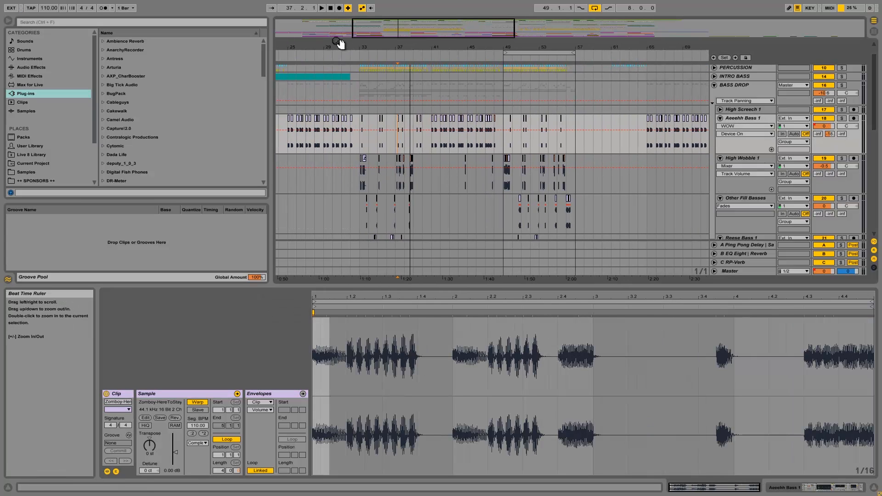
click(394, 121)
key(space)
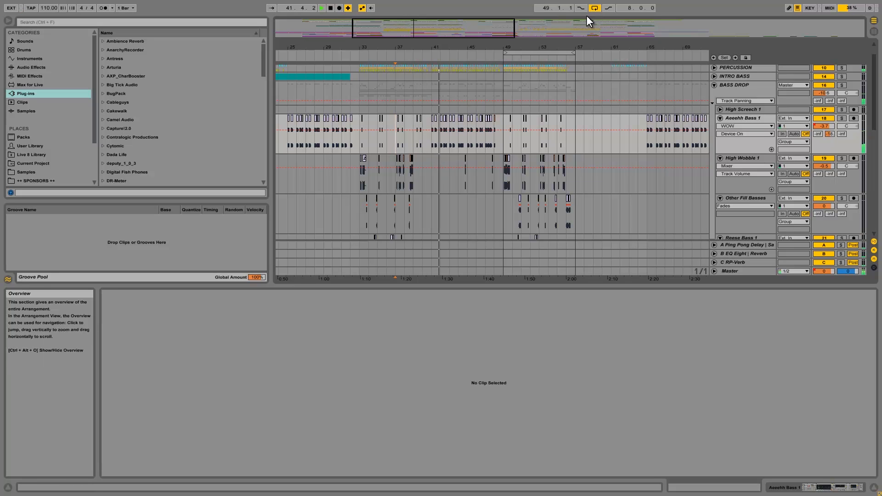
scroll(715, 68, up, 2)
click(714, 68)
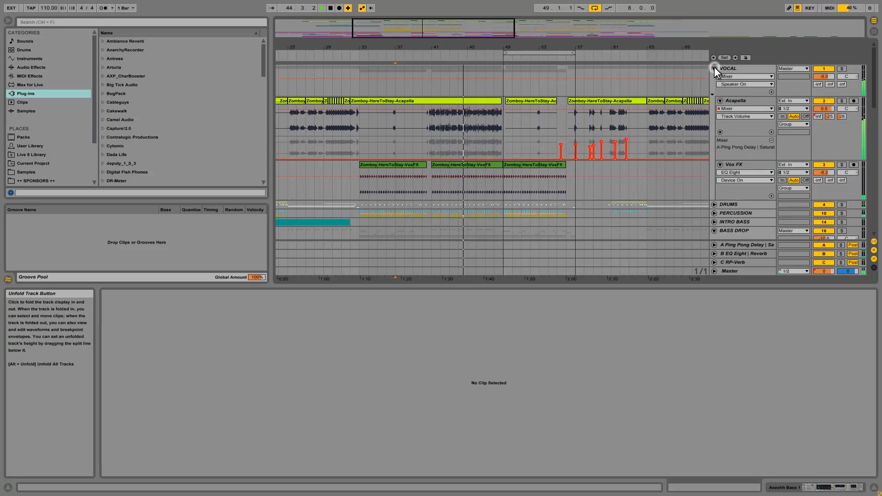
scroll(655, 103, down, 1)
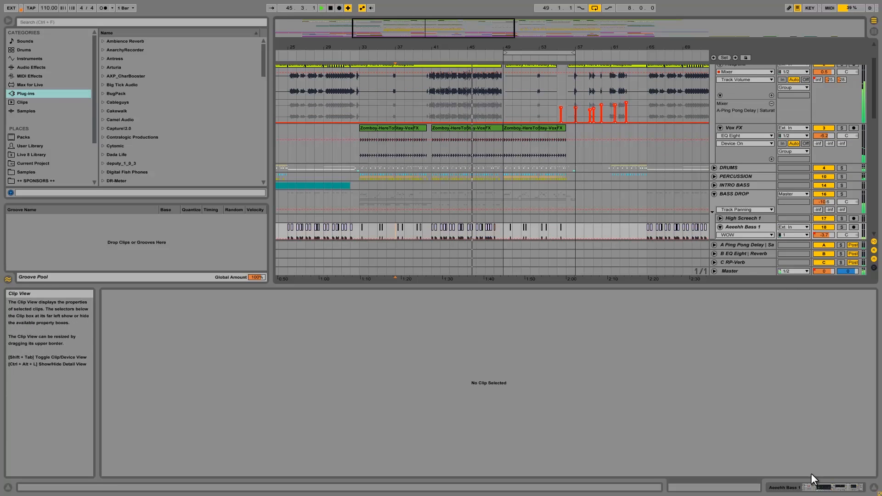
- Show the Aeeehh Bass 1 device chain, hide the browser to widen the arrangement, and stop playback
click(812, 488)
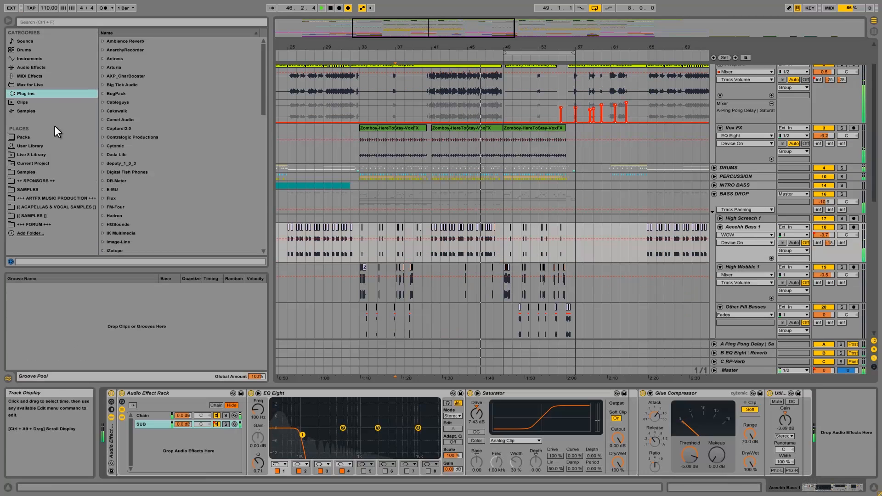
click(17, 26)
mouse_move(202, 44)
mouse_down()
mouse_move(232, 37)
mouse_move(202, 43)
mouse_up()
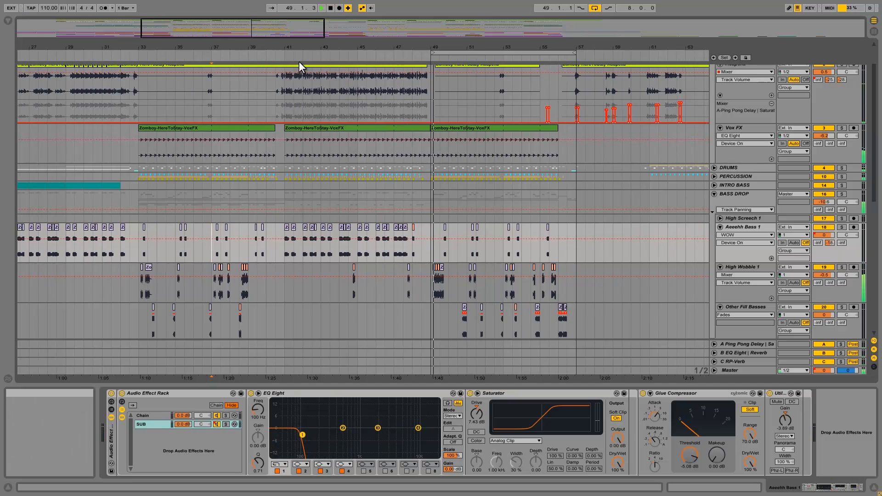
key(space)
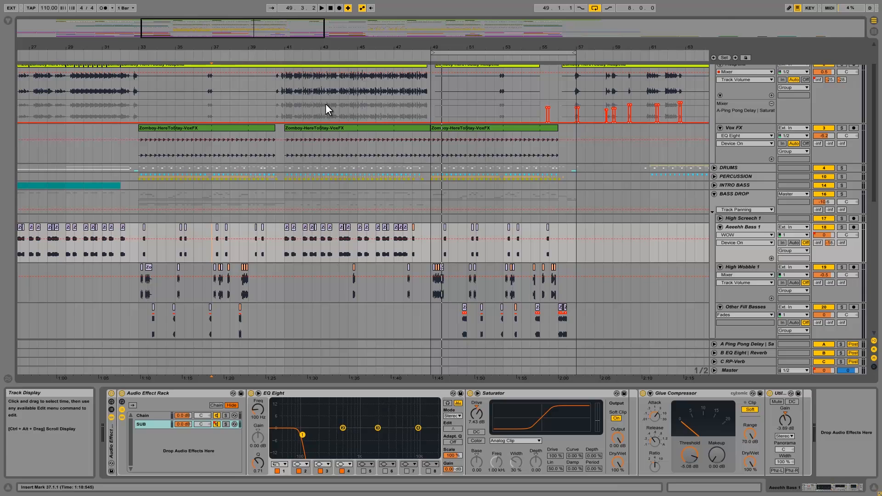
- Compare the Aeeehh Bass 1 clips at bars 41 to 47 with the Acapella vocal over the same bars
scroll(326, 104, up, 2)
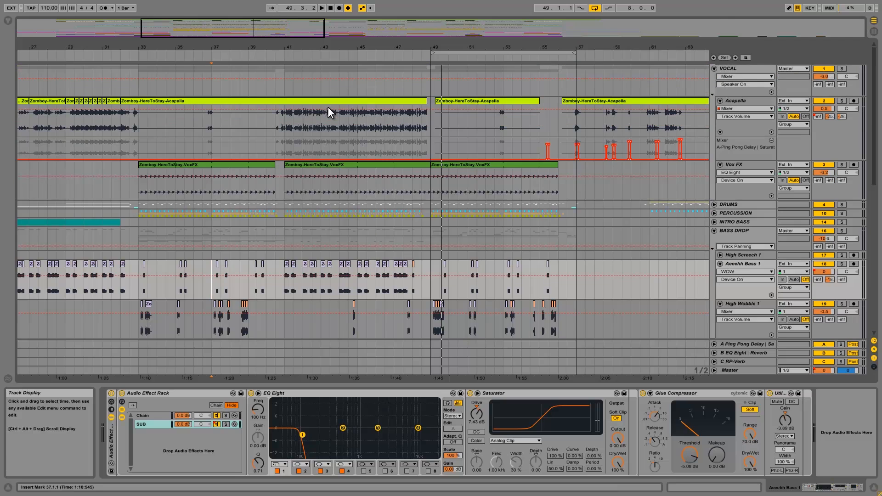
click(764, 101)
click(213, 122)
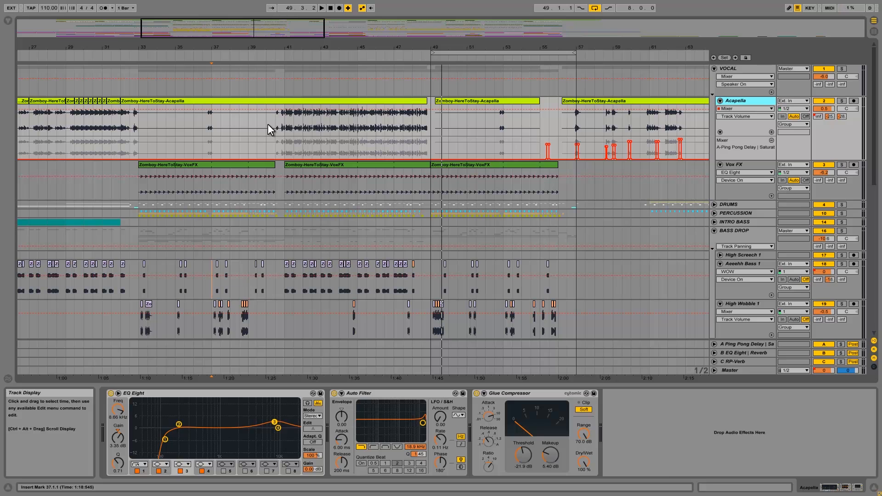
drag(286, 290, 403, 290)
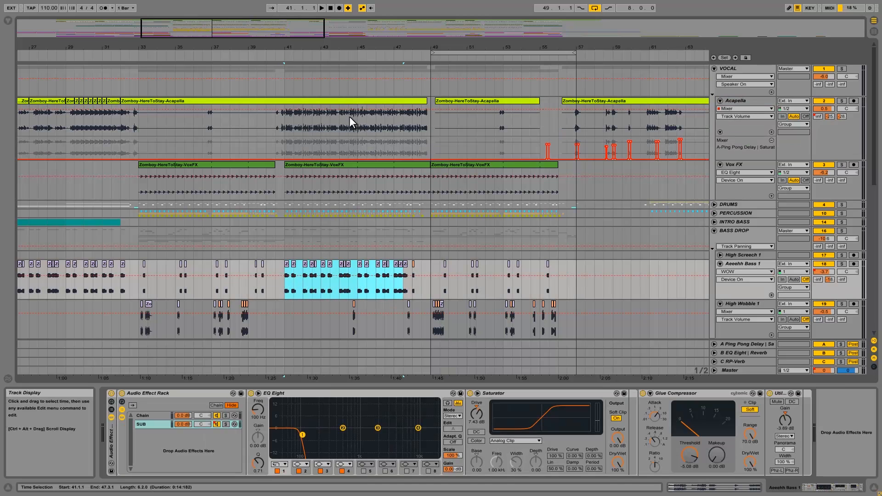
click(285, 118)
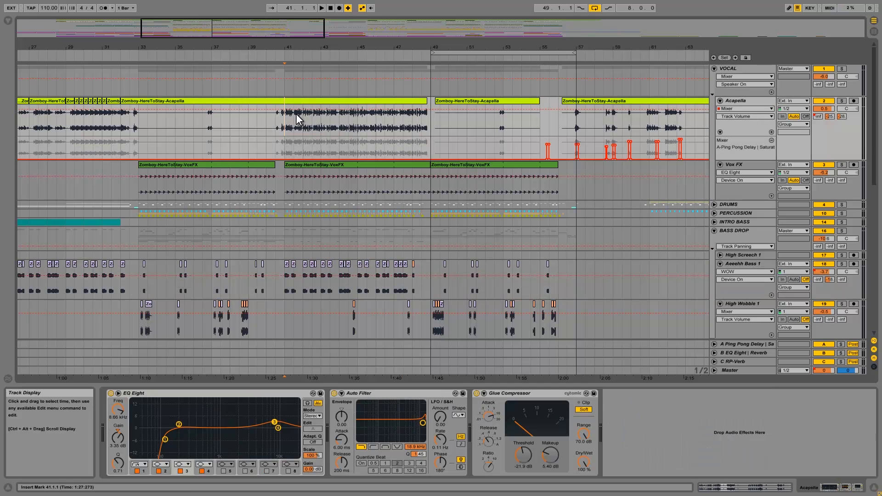
drag(276, 122, 384, 119)
click(330, 134)
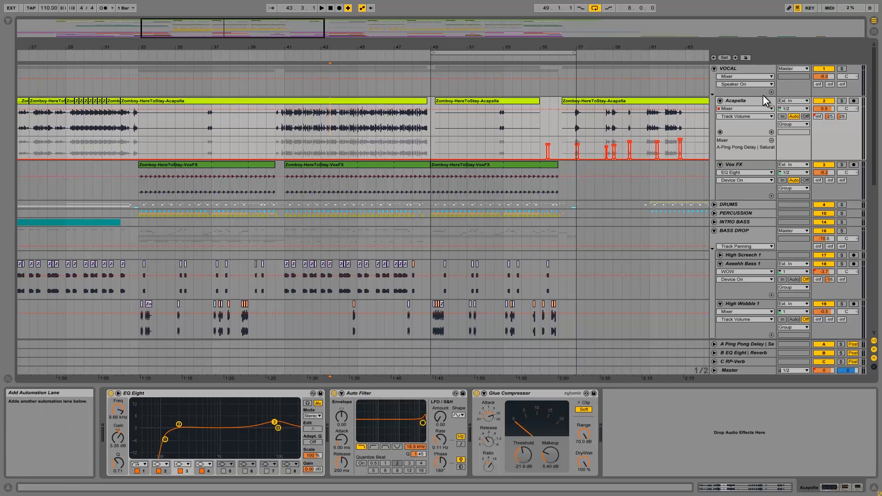
- Display the Acapella track's A-Ping Pong Delay send automation, and switch the lane to Speaker On
click(732, 116)
click(738, 149)
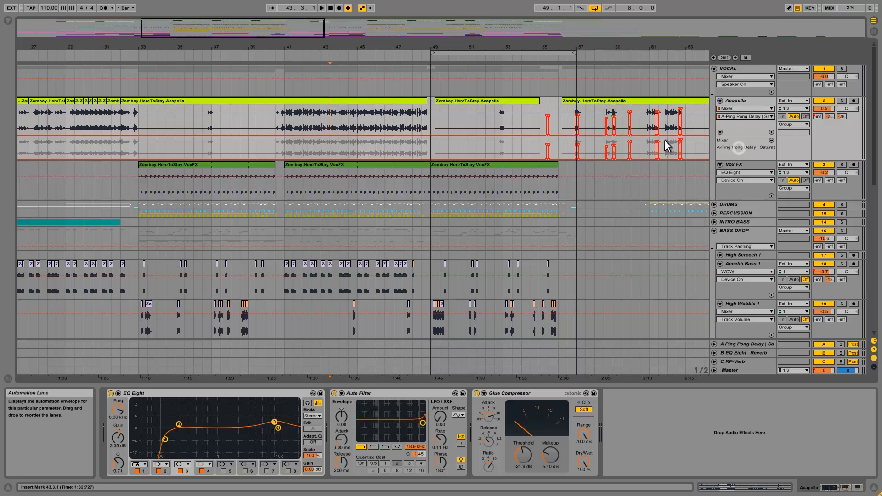
click(732, 116)
click(728, 124)
- Examine the Acapella vocal passage from about bar 41 to bar 48 and place the insert marker at bar 42
scroll(317, 76, down, 3)
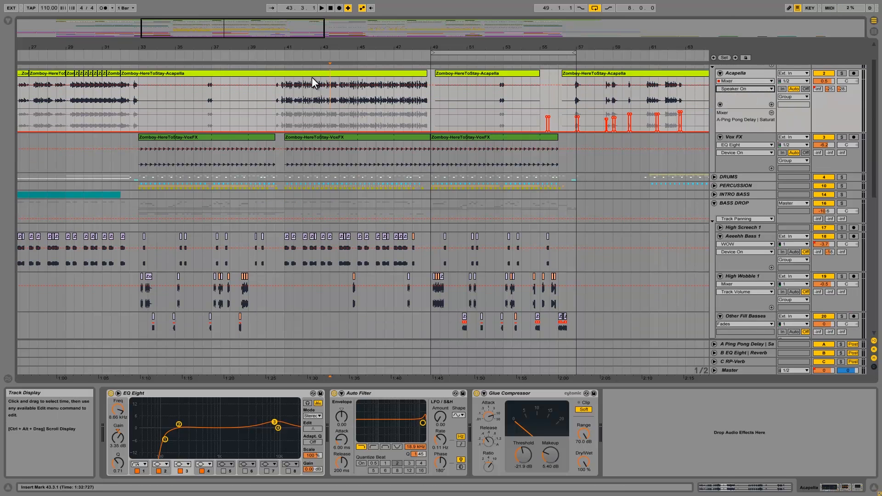
scroll(464, 135, up, 3)
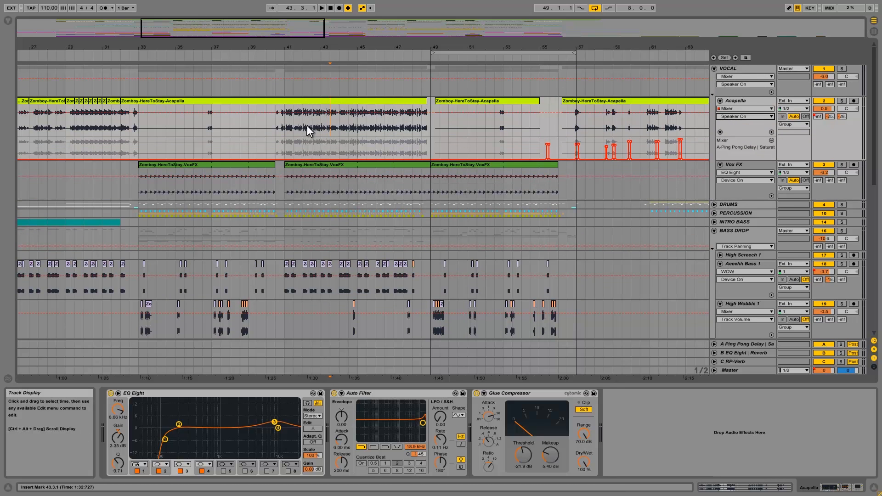
mouse_move(272, 117)
mouse_down()
mouse_move(424, 117)
mouse_move(394, 131)
mouse_up()
drag(275, 144, 411, 152)
drag(286, 146, 421, 147)
drag(540, 143, 362, 139)
click(302, 150)
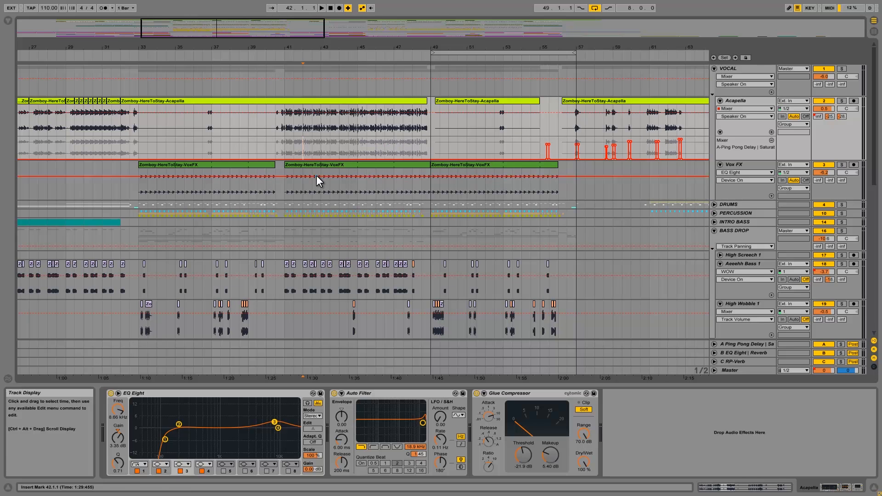
- Fold VOCAL and unfold DRUMS in its place, and select the KICK and SNARE clips at bar 48
click(714, 69)
click(715, 77)
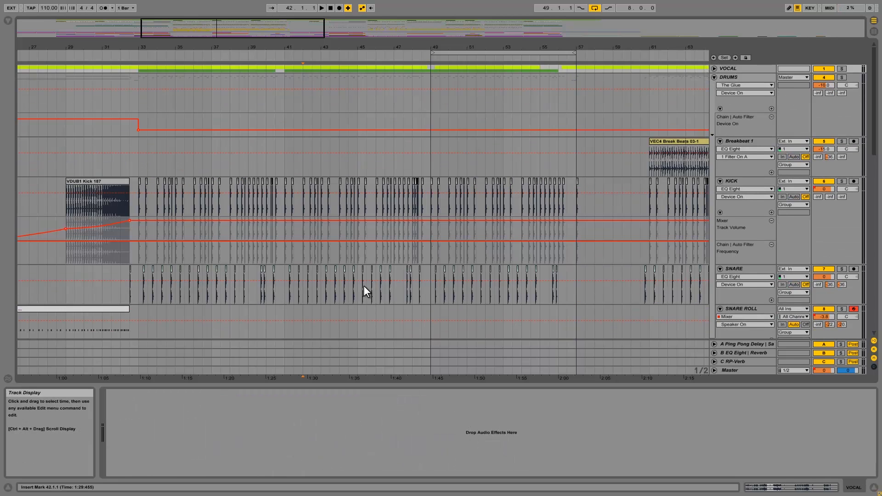
scroll(360, 239, down, 2)
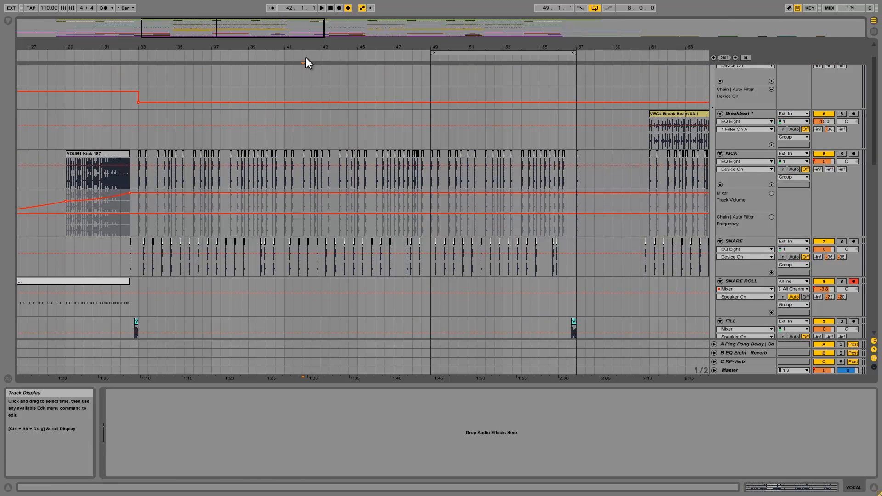
drag(423, 173, 426, 247)
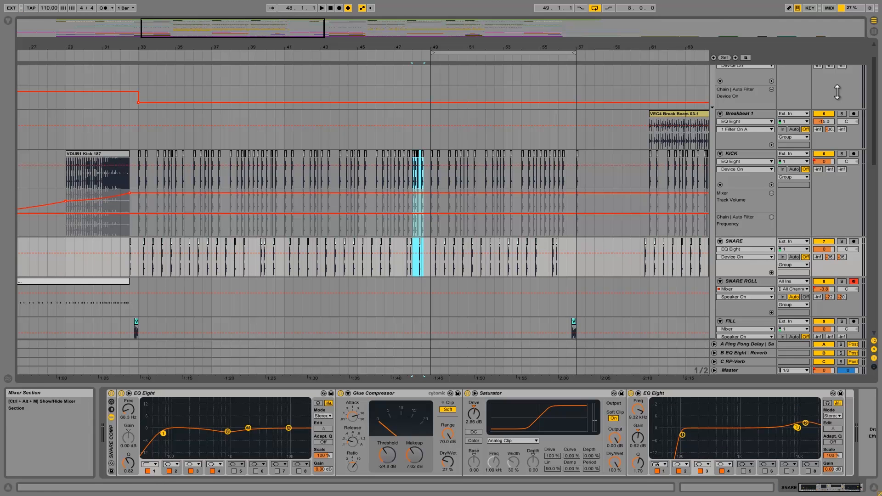
- Solo the DRUMS group and play its kick and snare pattern from bar 40
click(842, 113)
scroll(823, 69, up, 2)
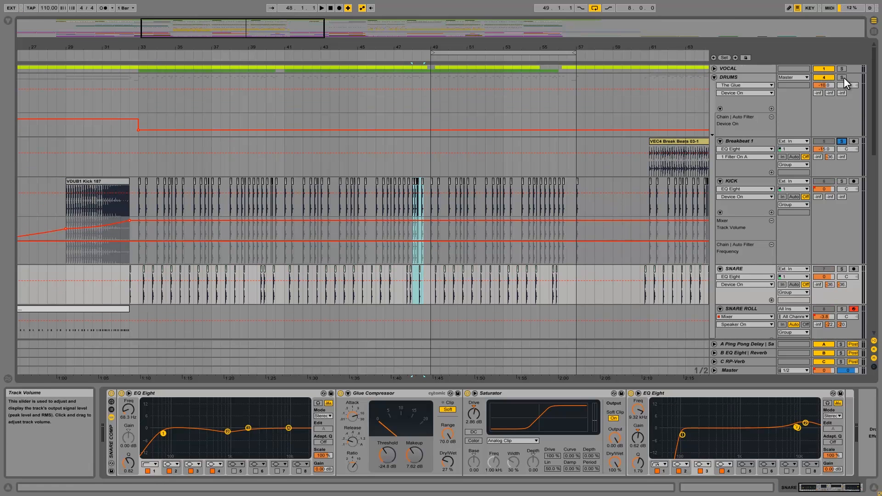
click(841, 77)
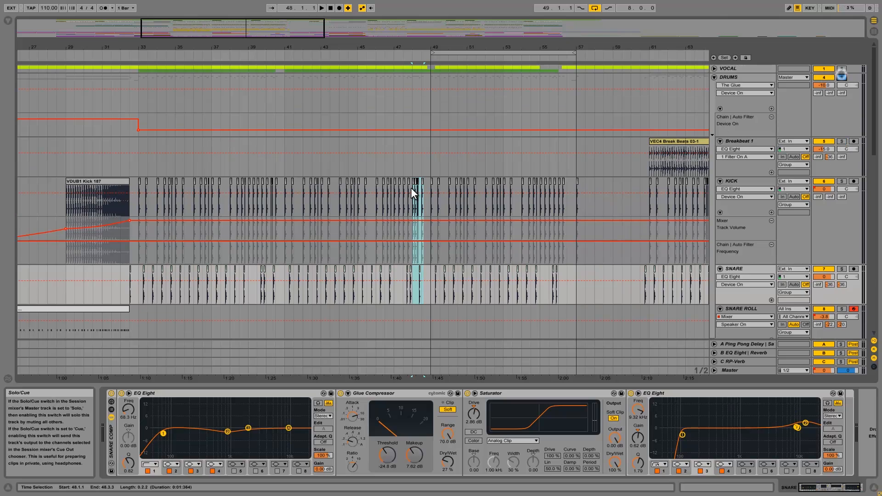
click(266, 187)
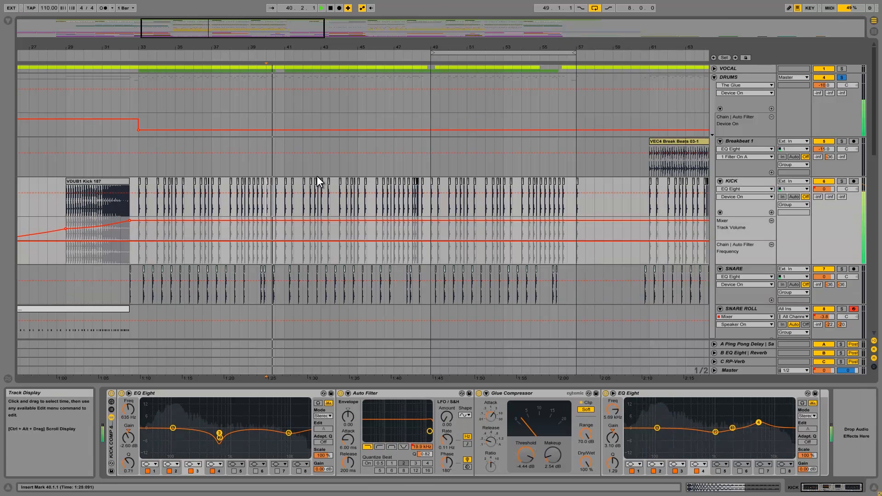
key(space)
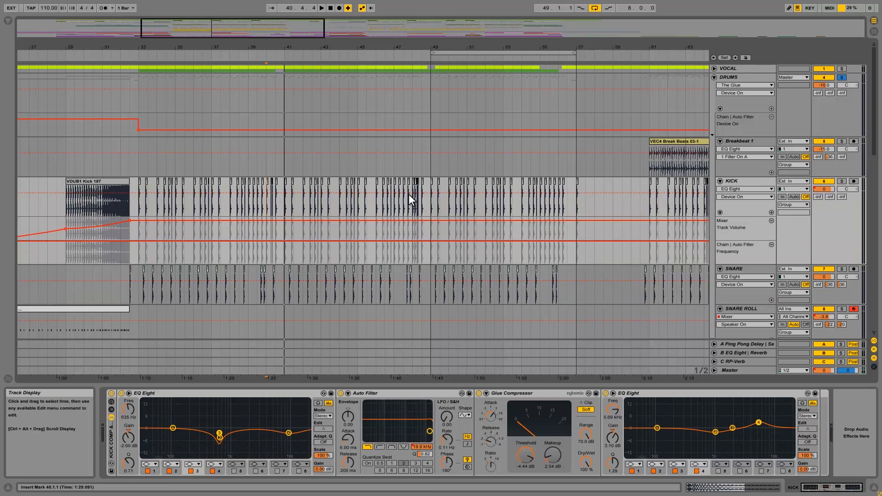
- Play the soloed drum fill from bar 47 to bar 49, and take DRUMS out of solo
click(398, 186)
key(space)
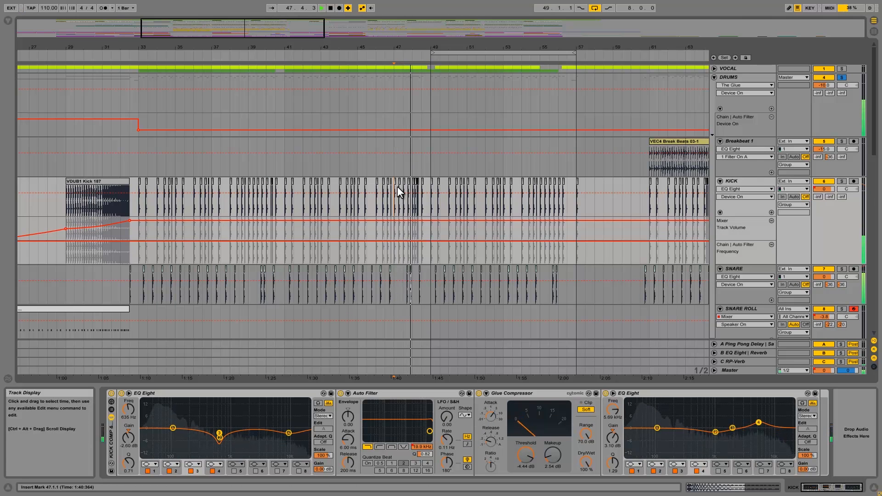
key(space)
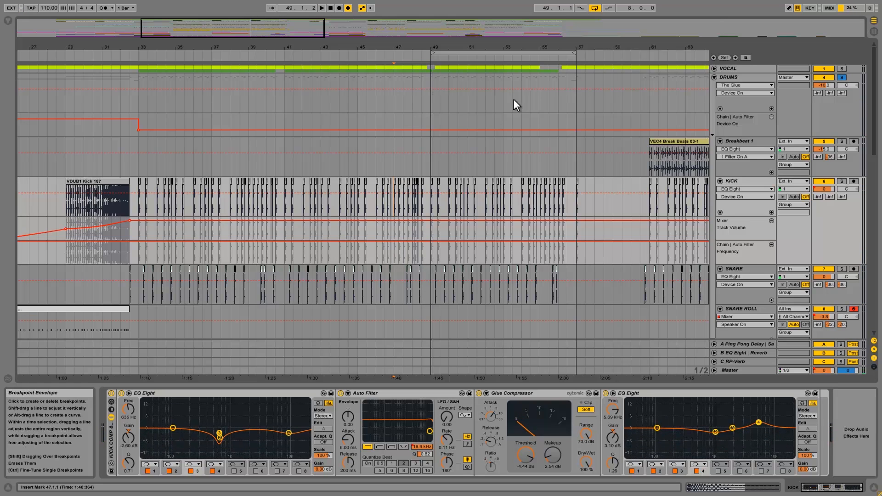
click(841, 78)
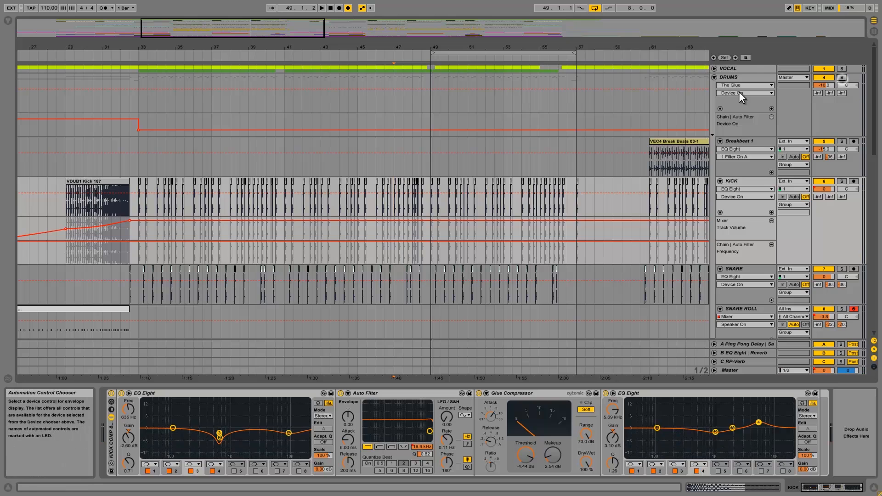
- Fold the DRUMS group and unfold PERCUSSION, with bars 37 to 49 in view
click(714, 78)
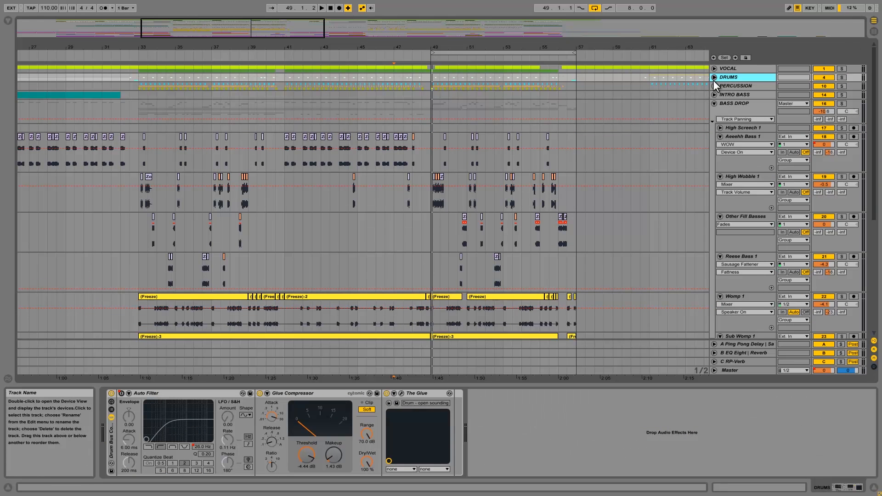
click(714, 86)
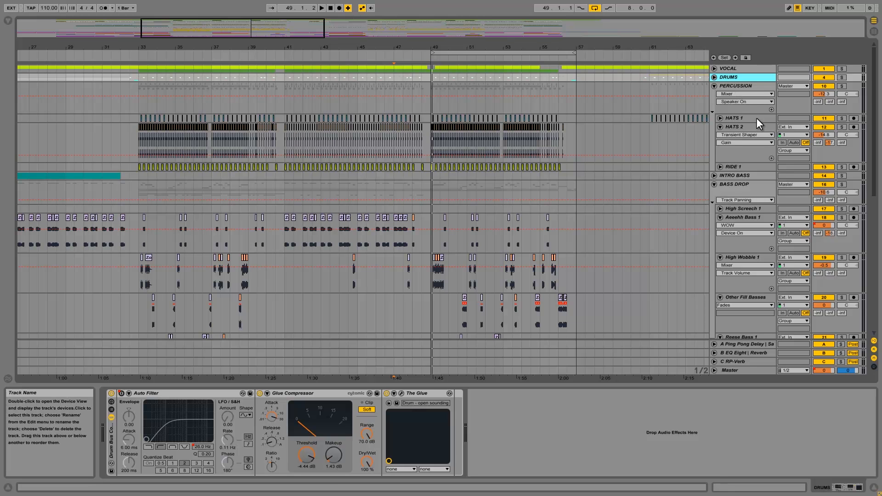
drag(303, 48, 303, 47)
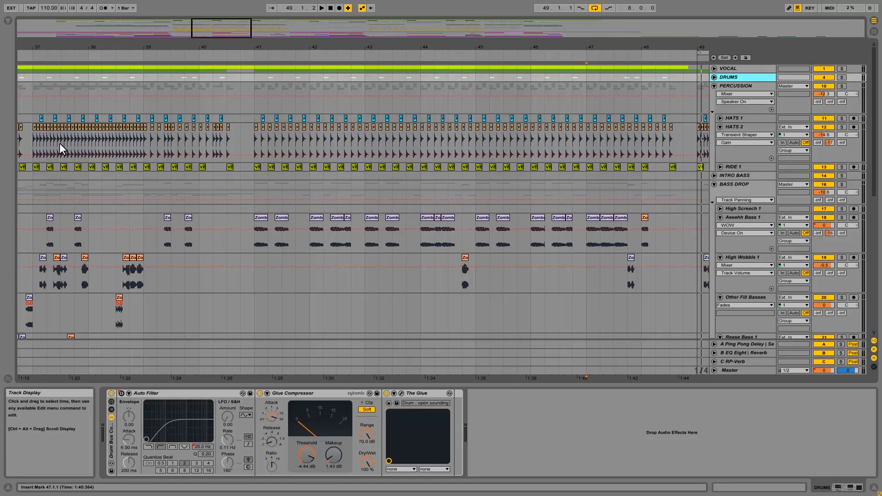
- Compare the HATS 2 clips around bars 37 to 38 with those from bar 41 to bar 48, and place the insert marker at bar 41
drag(59, 143, 106, 144)
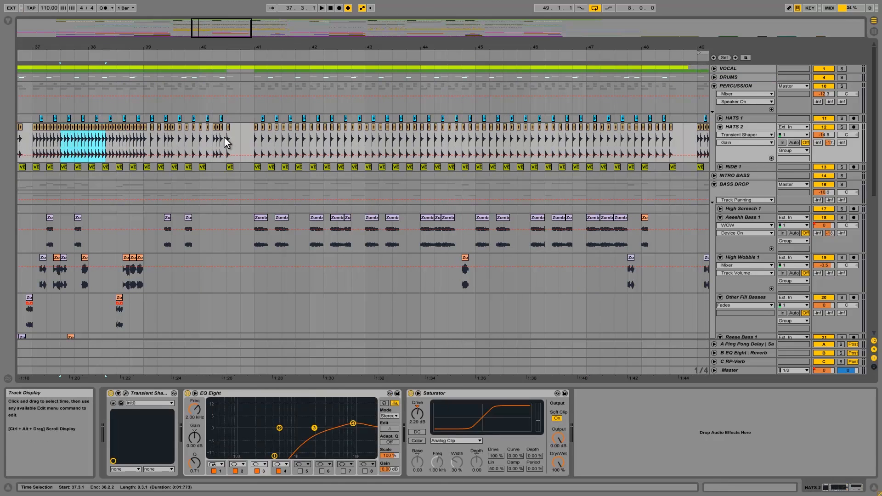
drag(252, 139, 669, 131)
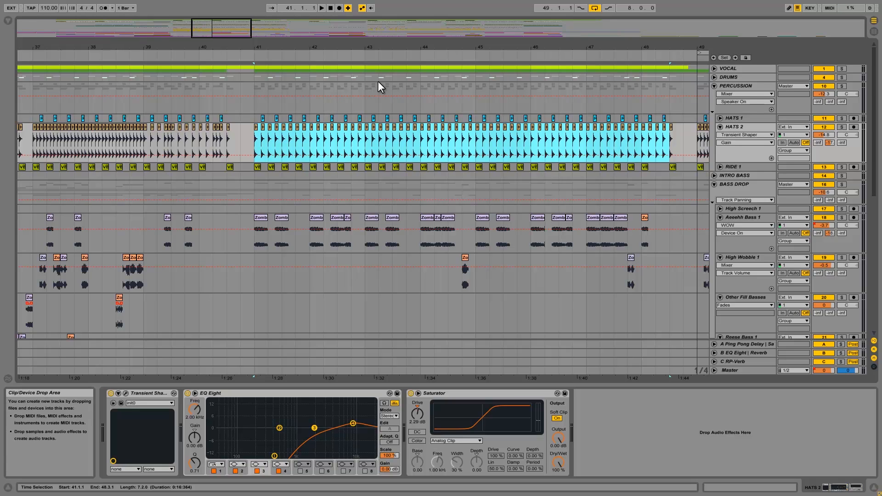
click(260, 136)
click(257, 136)
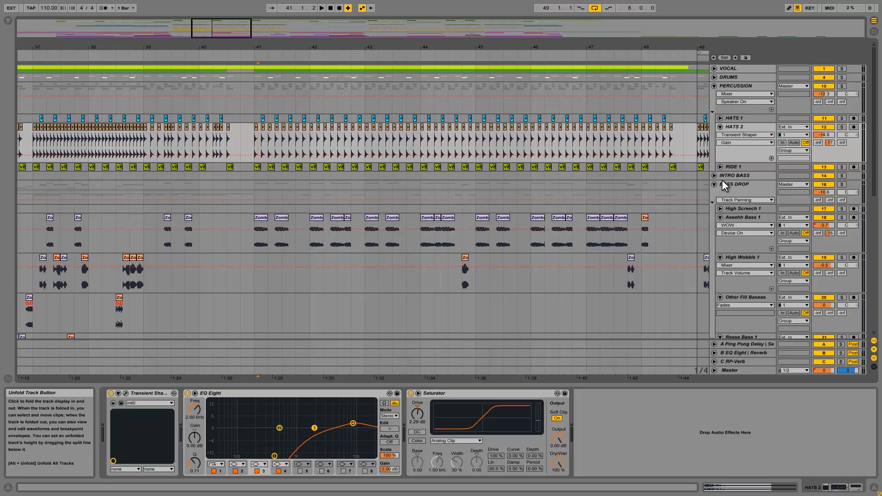
- Fold the PERCUSSION and BASS DROP groups and unfold SYNTHS to show the Supersaw track
click(714, 86)
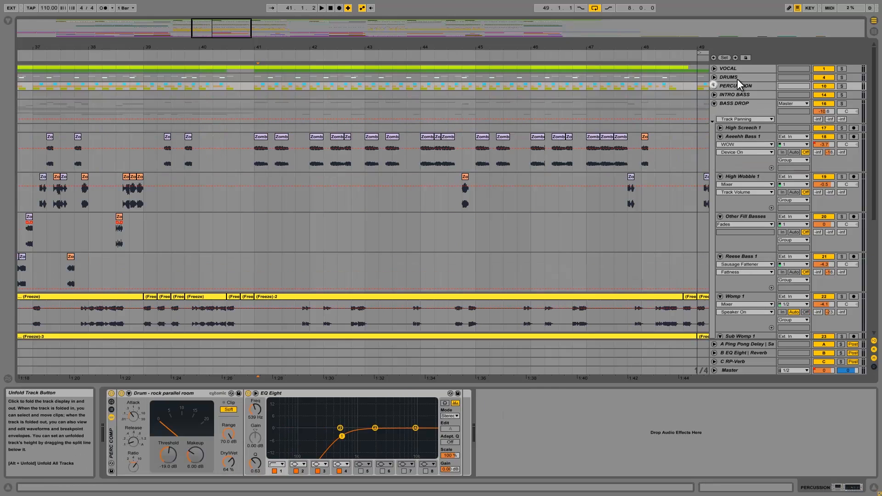
click(729, 104)
scroll(719, 138, down, 2)
scroll(719, 138, up, 2)
click(713, 104)
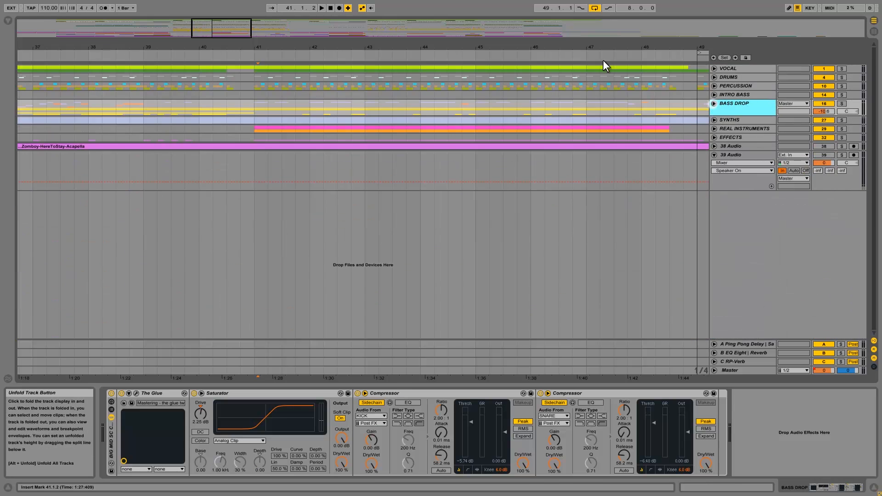
click(722, 120)
click(714, 120)
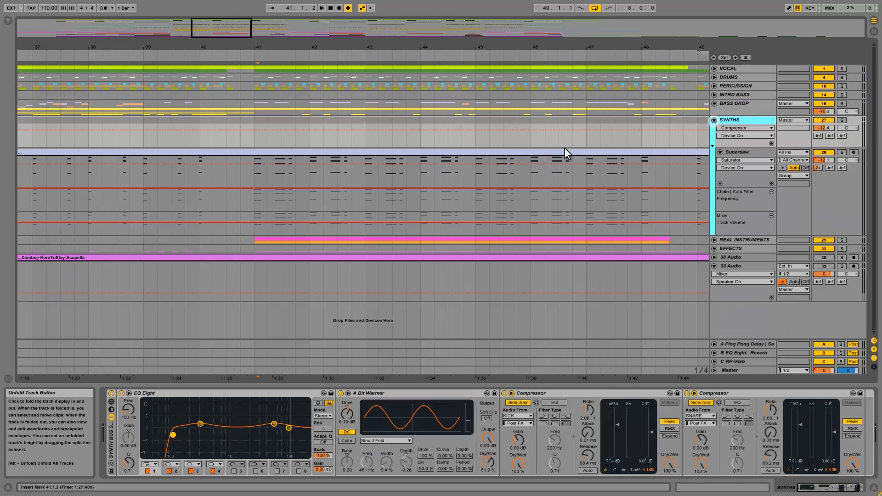
- Select the Supersaw passage from bar 41 to bar 44, and place the insert marker at bar 33
drag(242, 47, 242, 38)
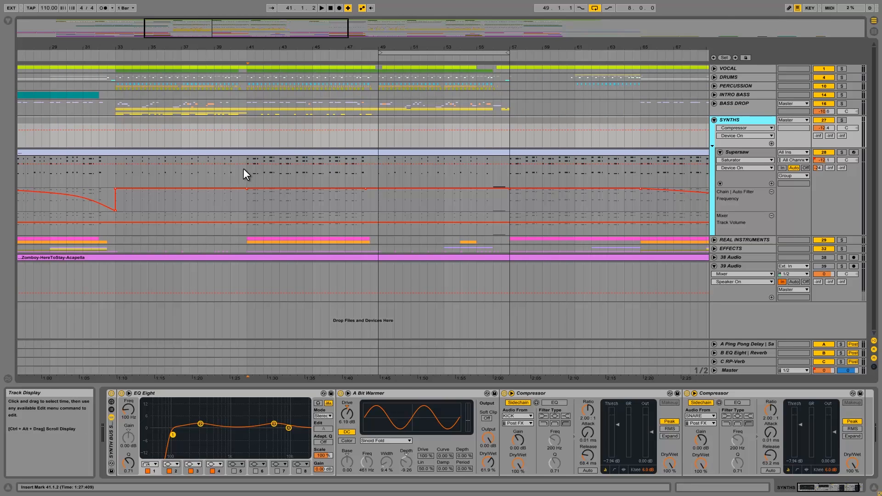
drag(246, 169, 304, 166)
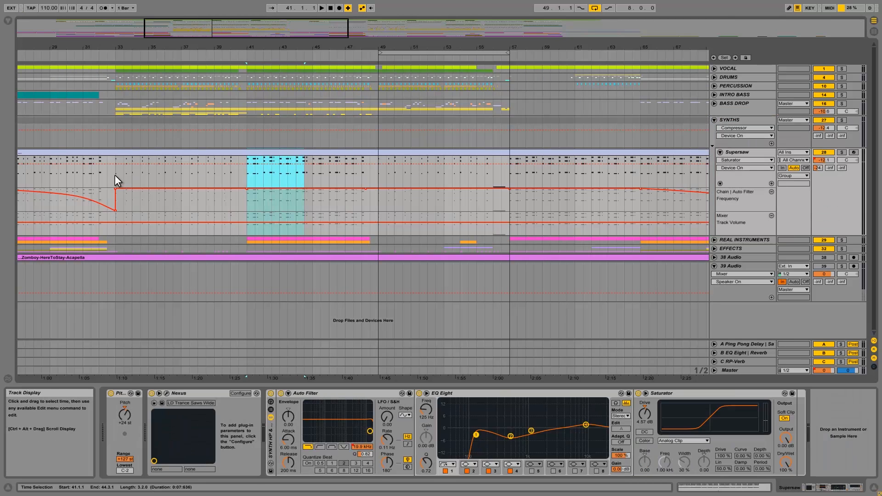
click(115, 175)
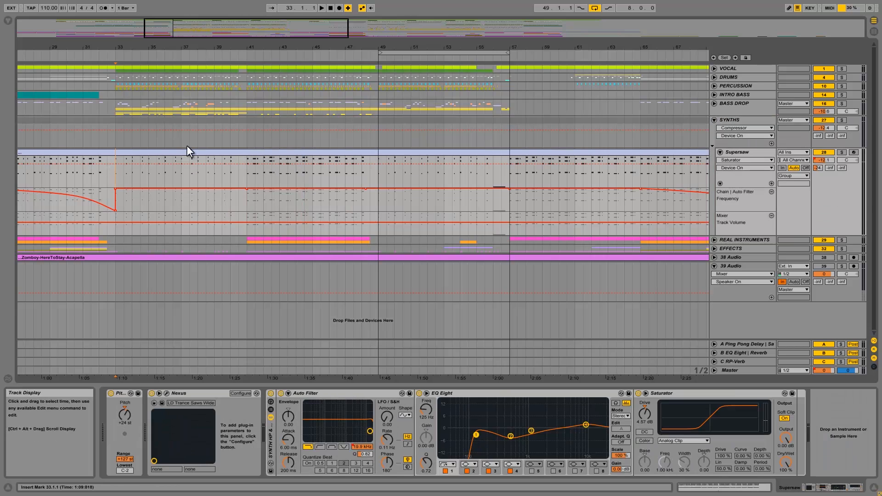
- Open the Supersaw MIDI clip and compare its notes in bars 33 to 40 with those in bars 41 to 48, folding SYNTHS when done
double_click(130, 152)
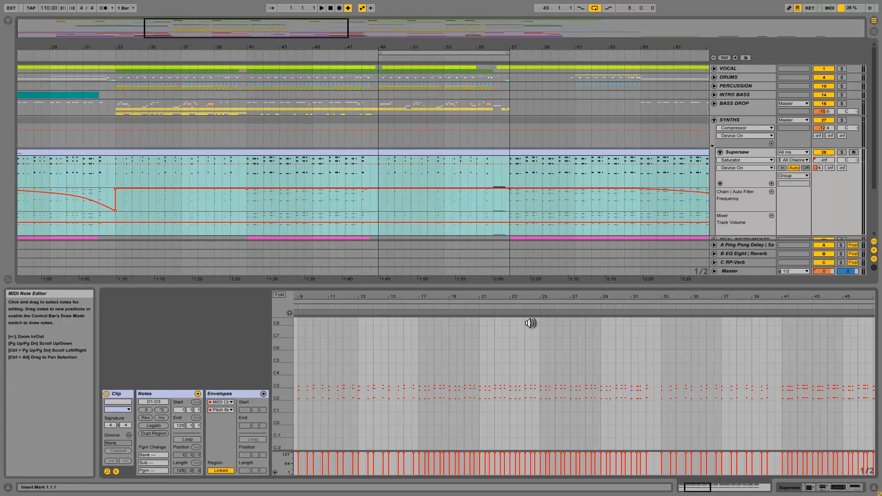
click(116, 169)
click(118, 170)
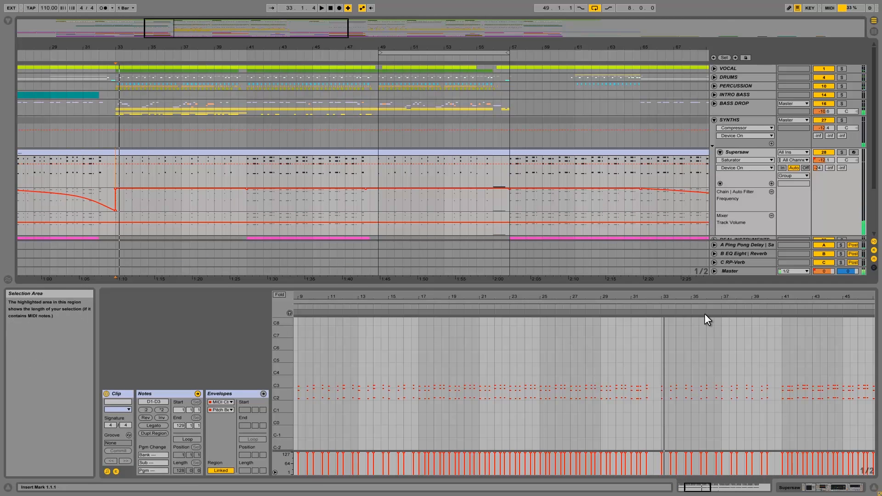
drag(689, 298, 690, 297)
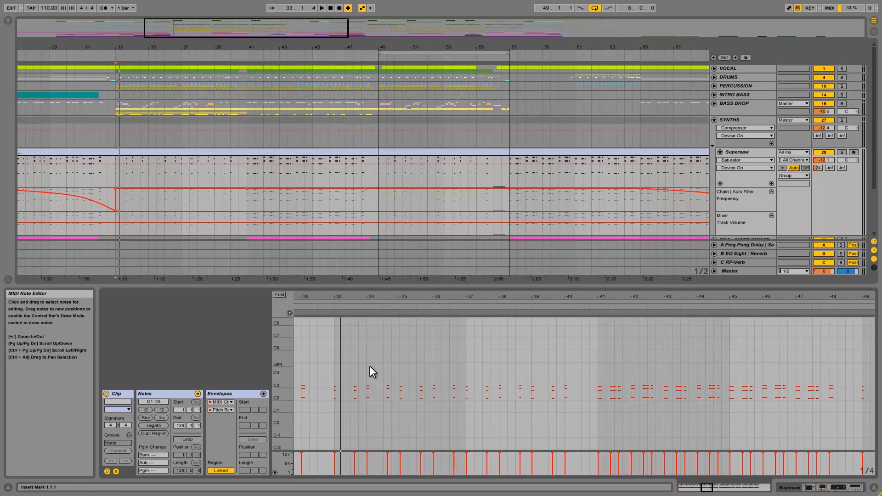
drag(334, 377, 569, 414)
drag(593, 357, 854, 427)
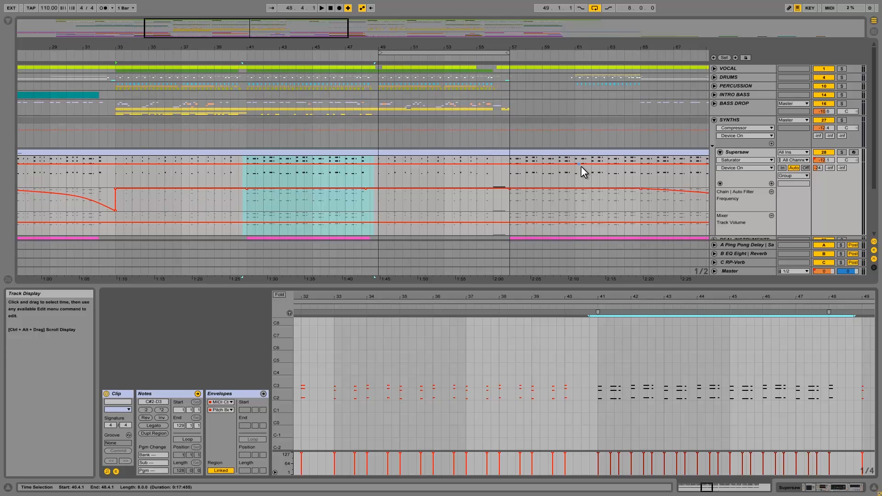
click(714, 120)
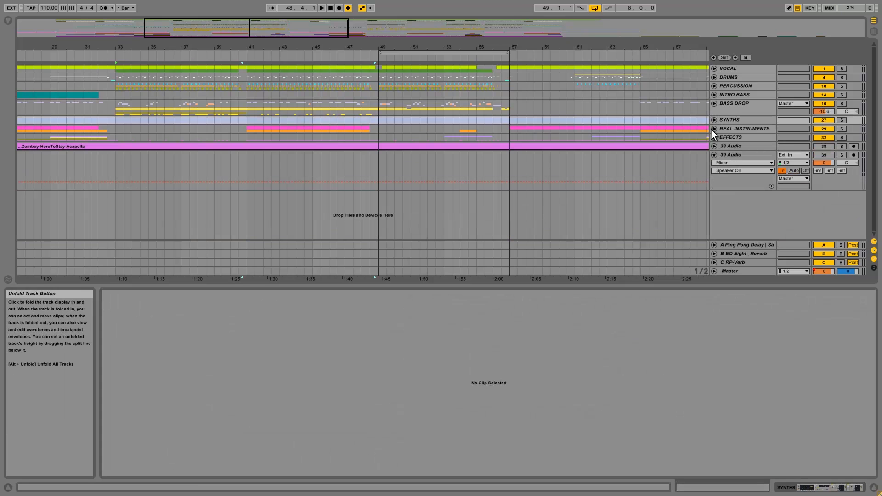
- Unfold SYNTHS, deactivate the group and play the arrangement from bar 41 without it
click(729, 120)
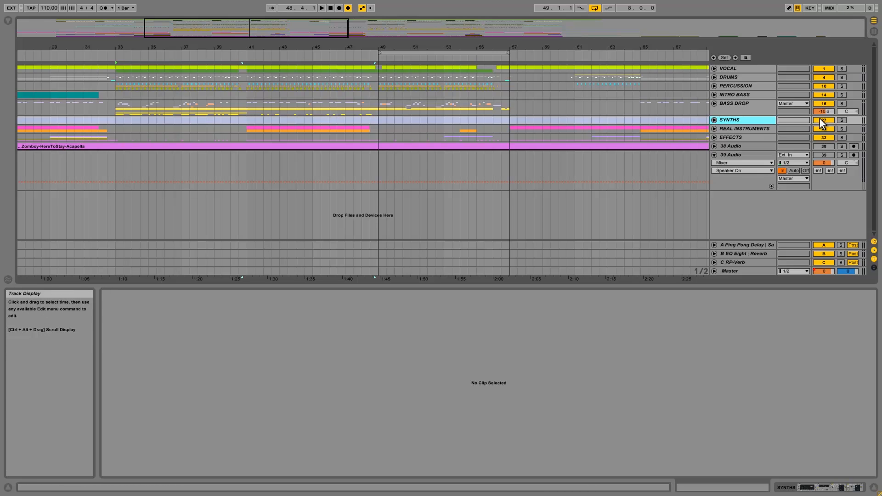
click(714, 121)
click(247, 136)
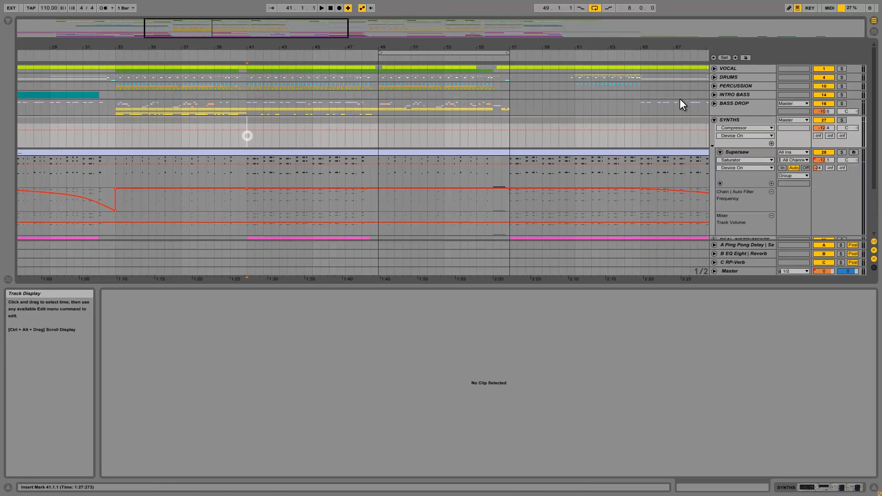
click(824, 121)
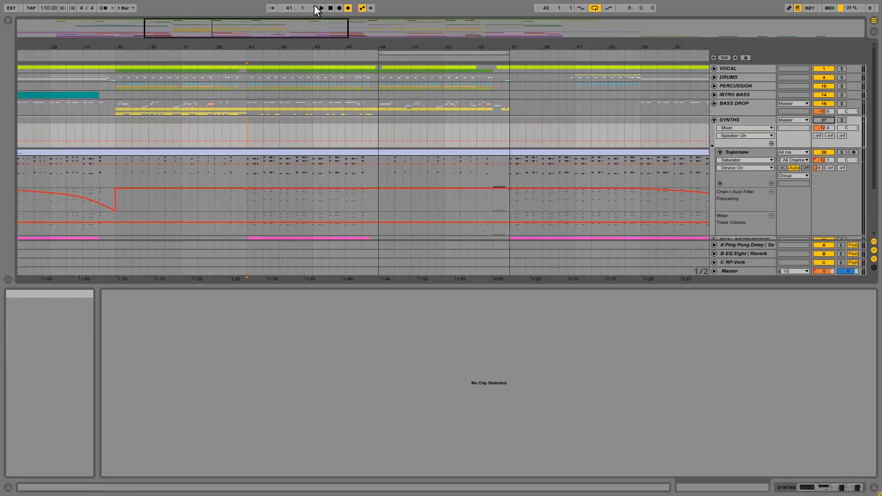
key(space)
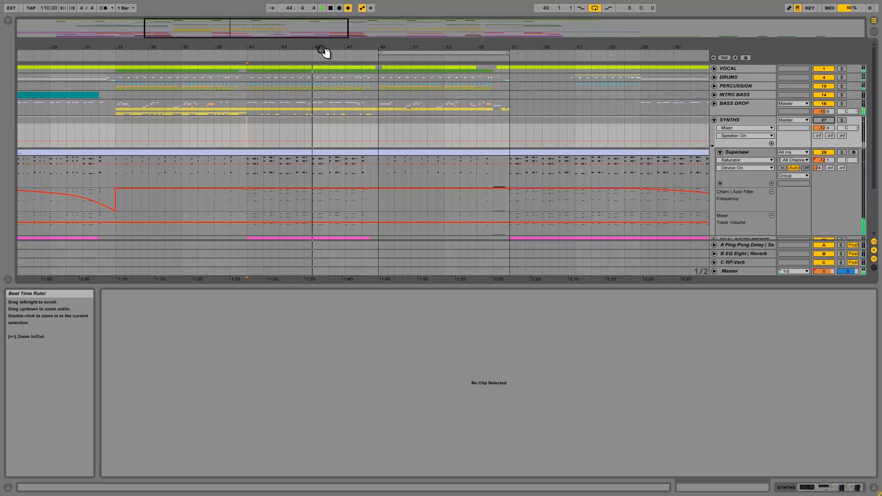
- Reactivate the SYNTHS group and play the arrangement from bar 41 again, folding the group when done
click(823, 119)
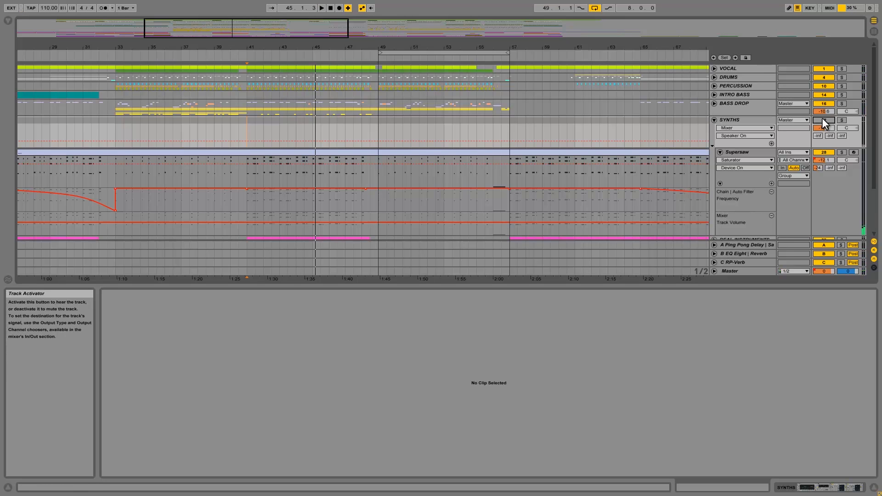
click(822, 119)
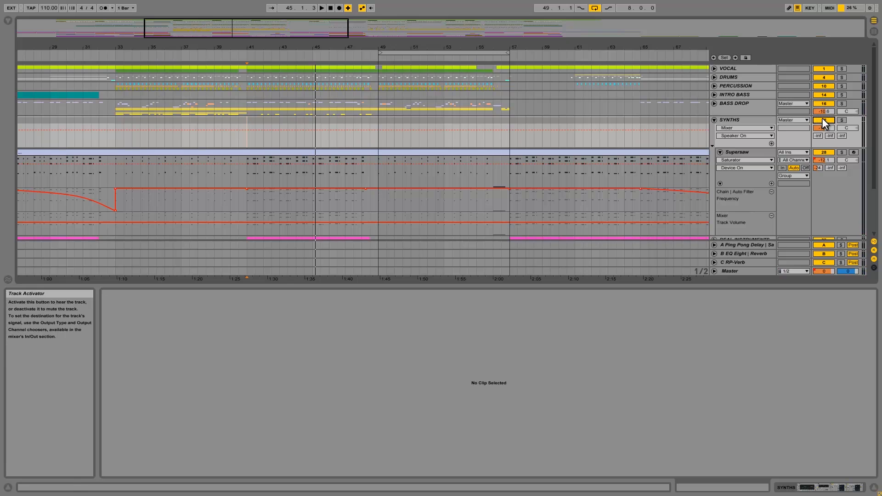
key(space)
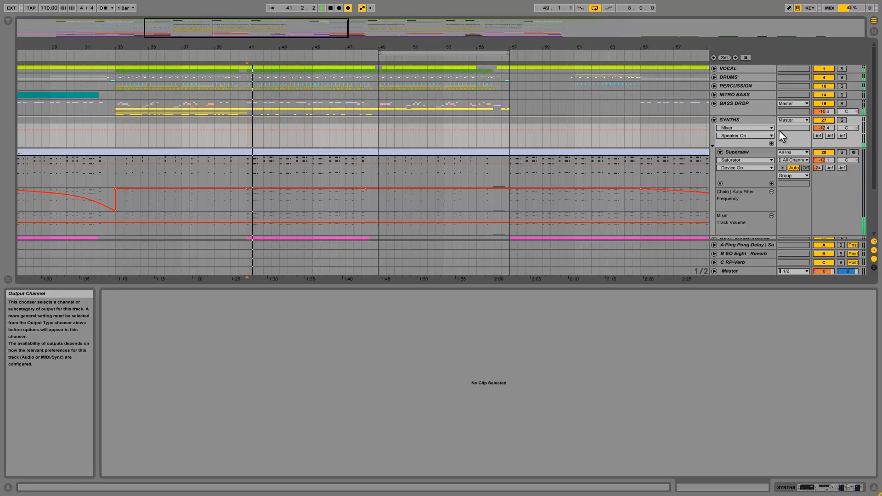
click(714, 120)
key(space)
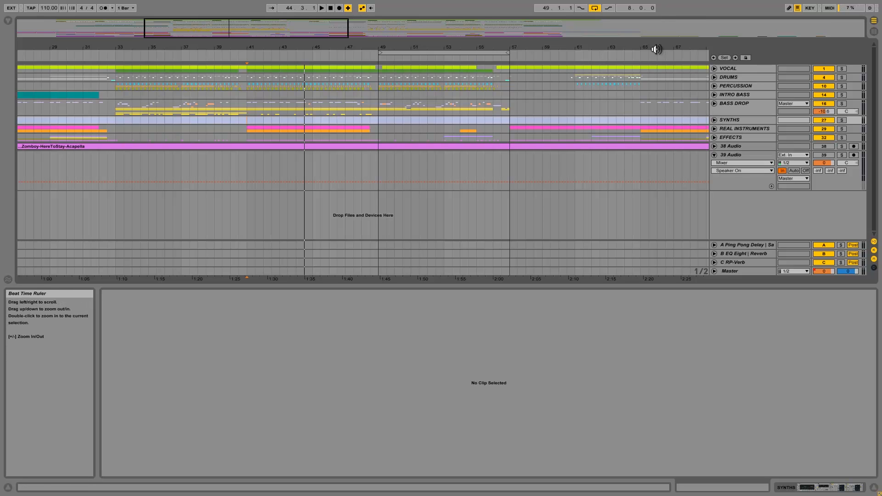
- Unfold SYNTHS, place the insert marker at bar 33 on the Supersaw track and select that track
click(729, 120)
click(713, 120)
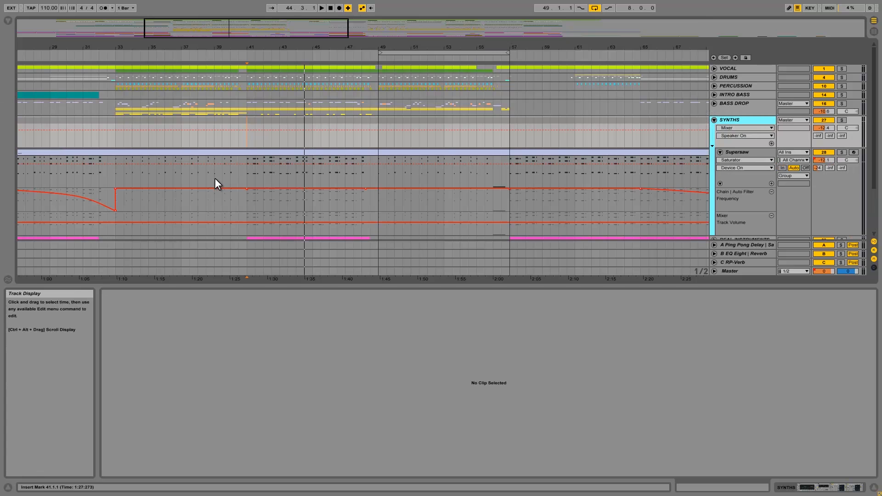
click(116, 177)
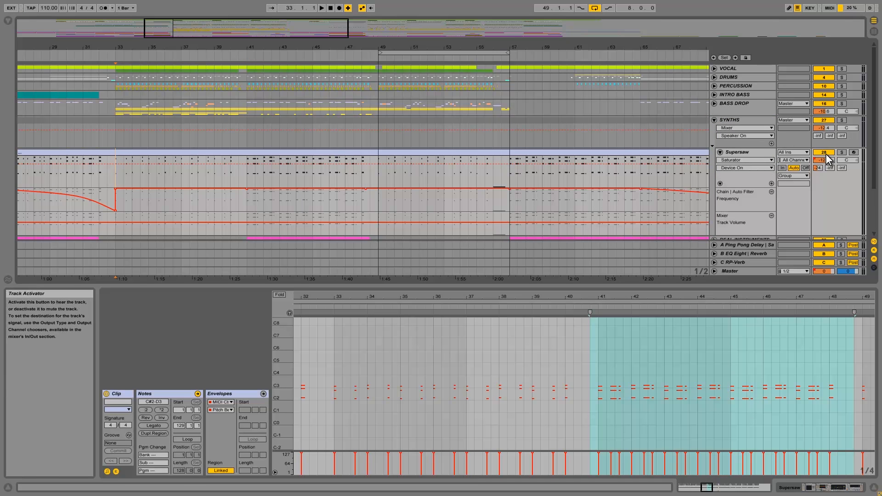
click(732, 152)
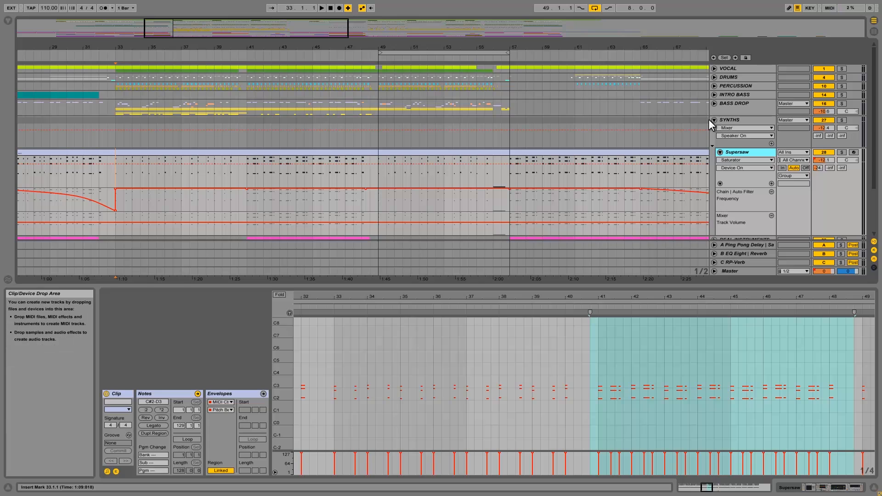
- Fold SYNTHS, unfold the REAL INSTRUMENTS group and place the insert marker at bar 41 on the group track
click(715, 120)
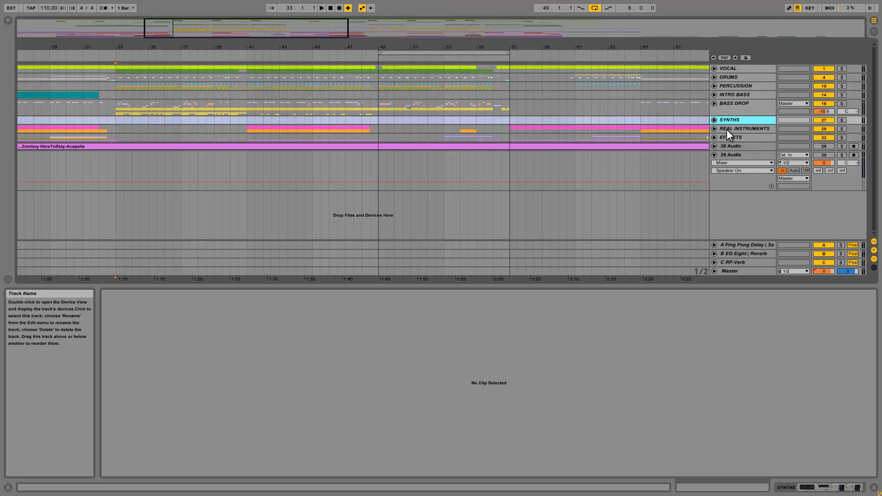
click(727, 128)
click(714, 129)
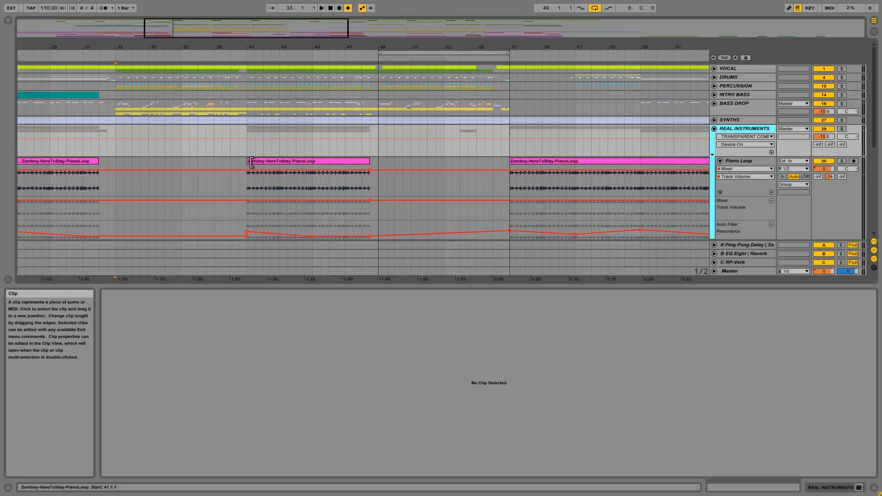
click(247, 146)
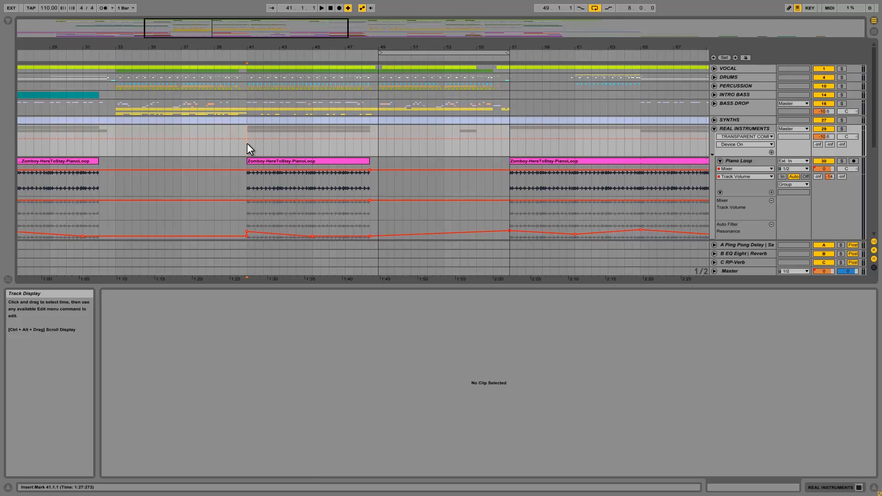
click(252, 139)
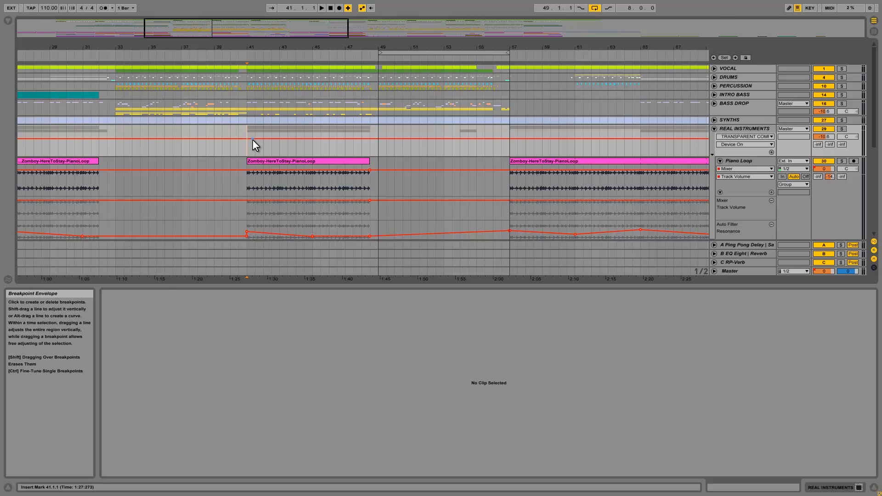
click(253, 139)
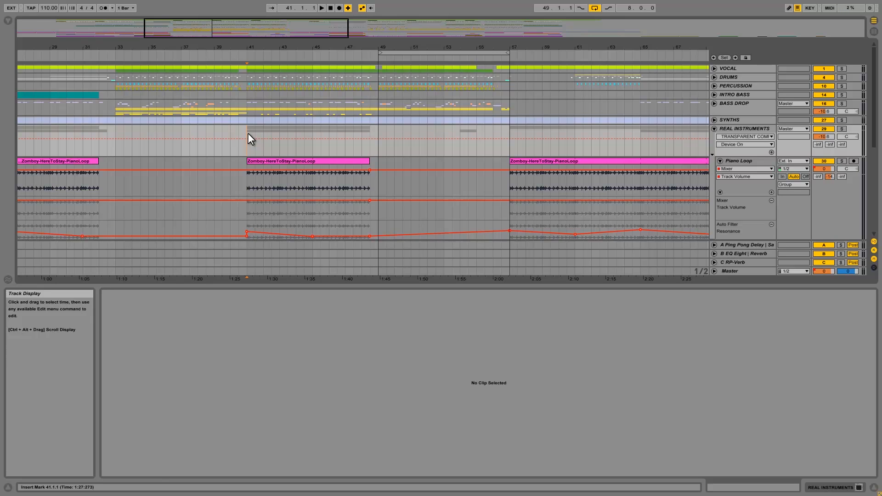
- Inspect the Piano Loop and Horns clips, and select bars 41 to 49 across the Piano Loop's Track Volume and Resonance automation
scroll(355, 133, down, 2)
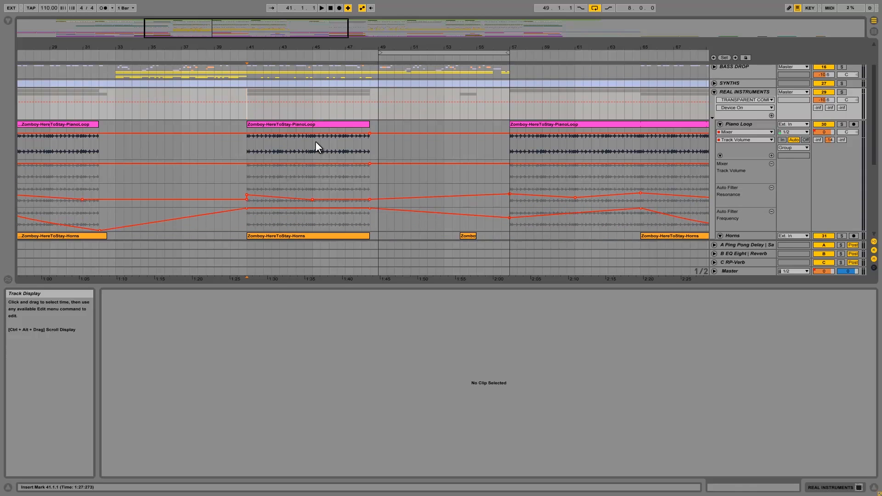
click(723, 92)
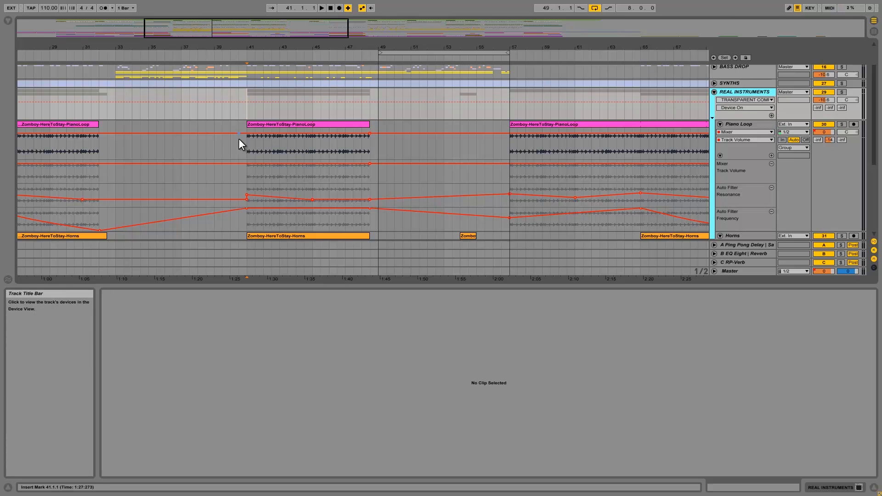
scroll(407, 223, down, 2)
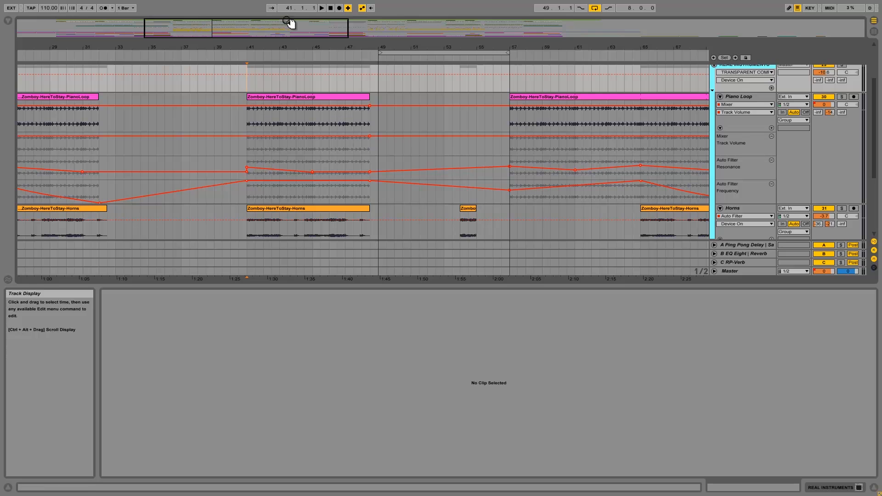
drag(203, 48, 205, 42)
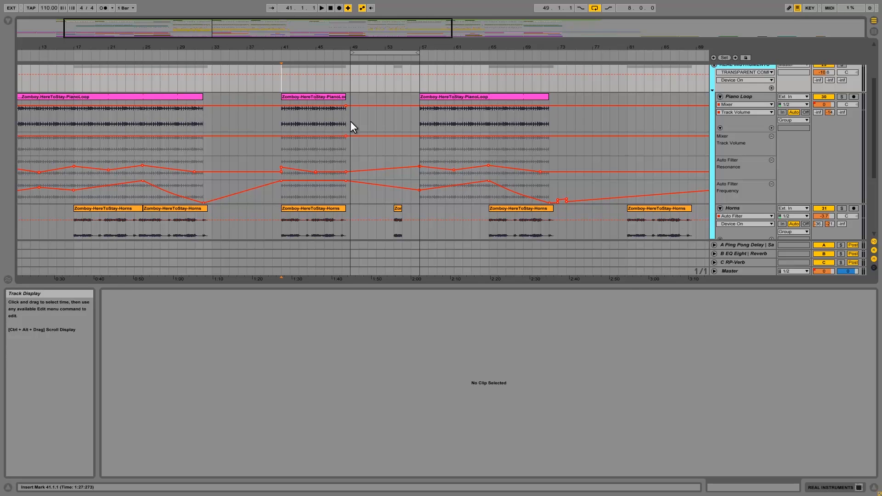
click(281, 157)
drag(281, 156, 351, 160)
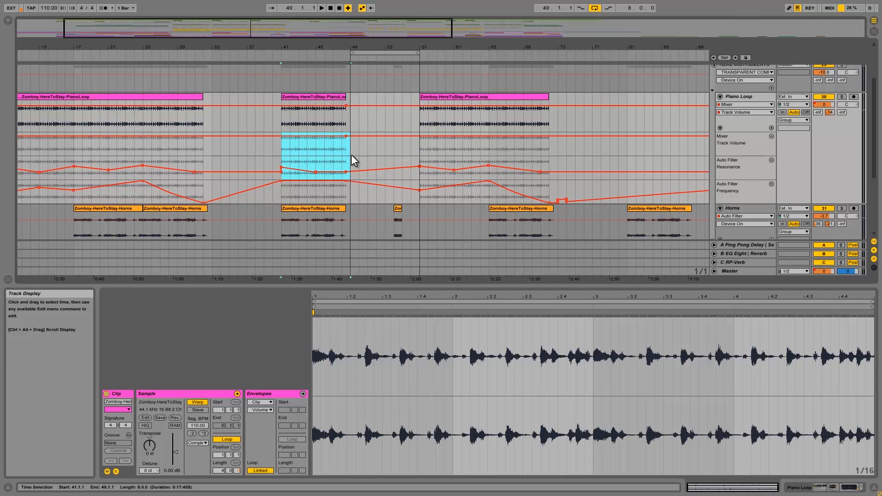
- Examine the Auto Filter automation of Piano Loop and Horns in bars 41 to 45, selecting that range of the Piano Loop's Resonance envelope
scroll(534, 203, down, 5)
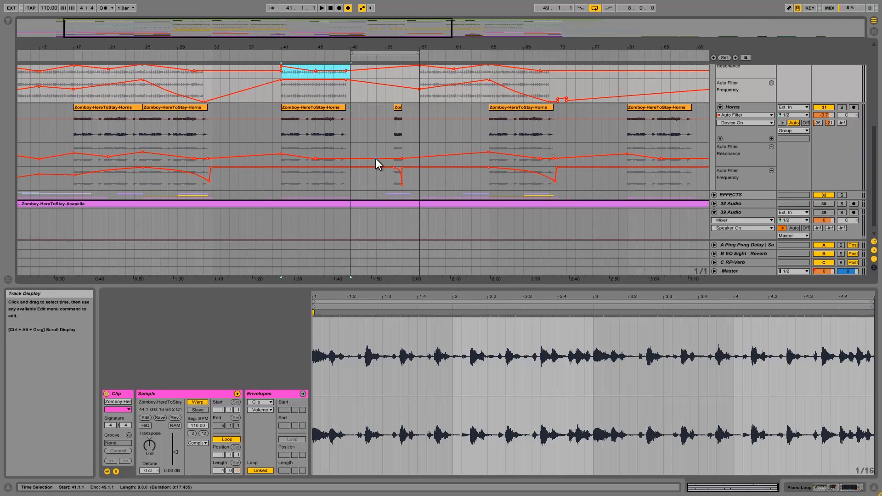
scroll(760, 146, up, 3)
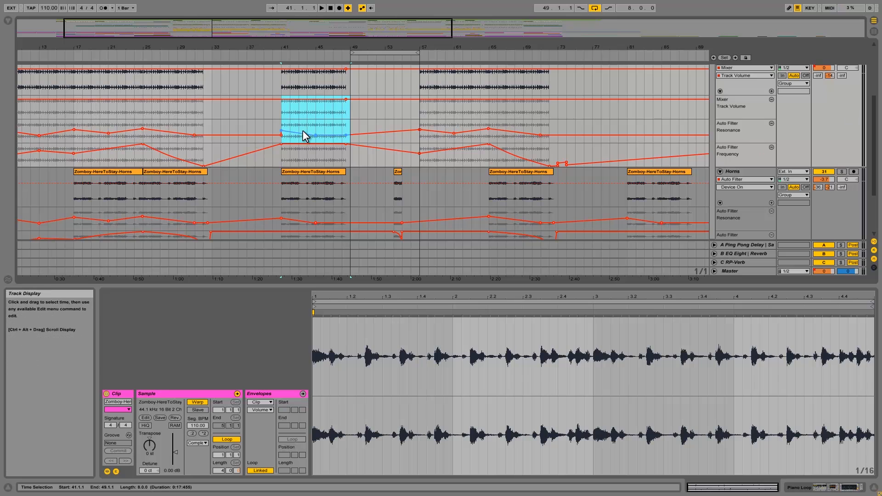
drag(282, 131, 315, 131)
scroll(320, 188, up, 1)
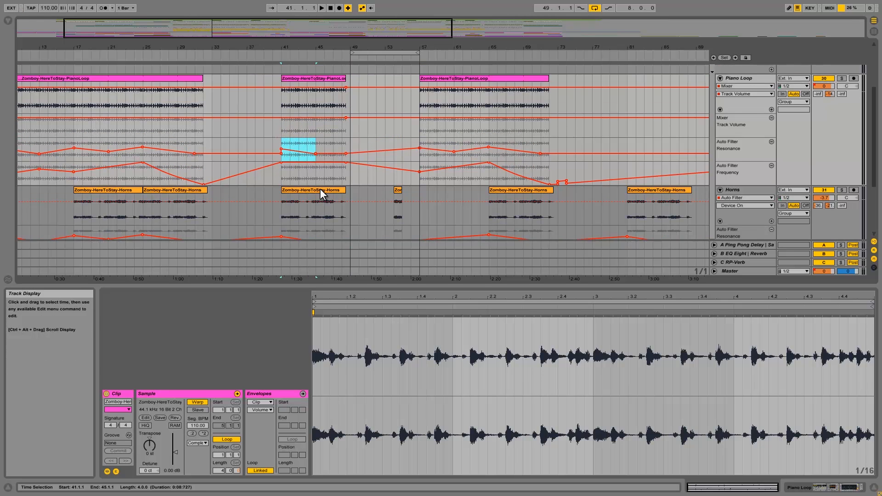
scroll(320, 188, down, 4)
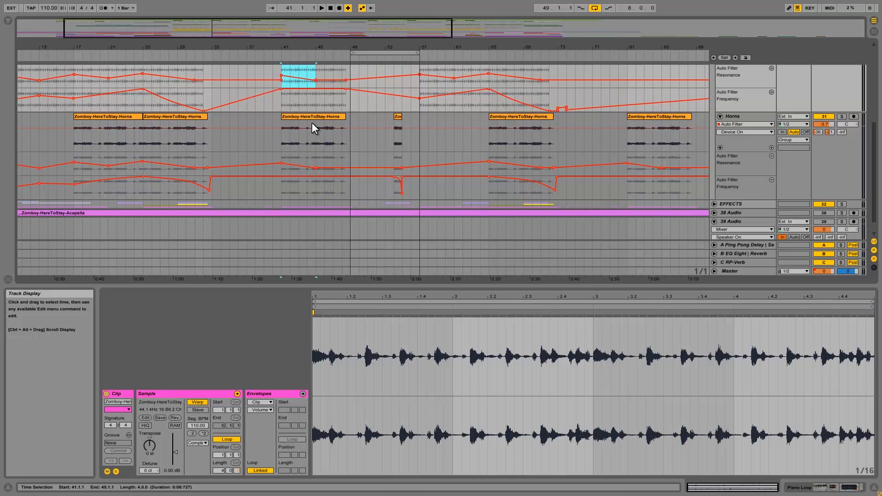
drag(285, 75, 317, 107)
click(284, 111)
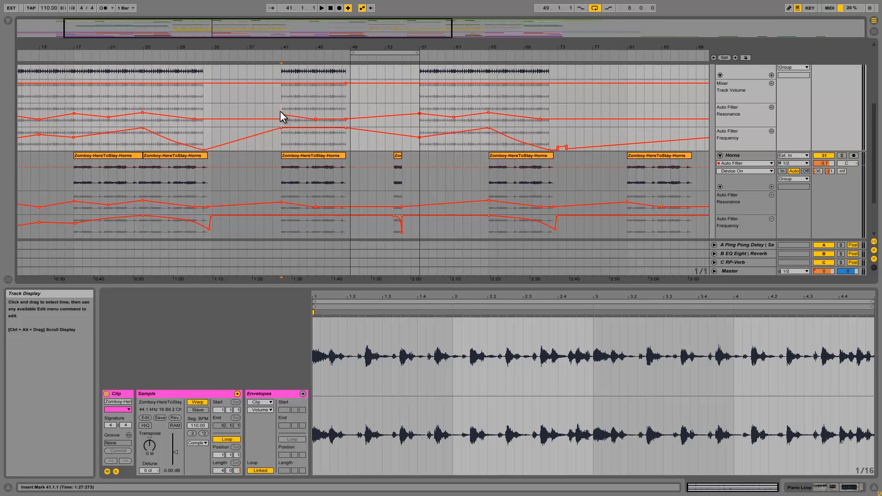
scroll(321, 110, up, 2)
scroll(315, 197, down, 2)
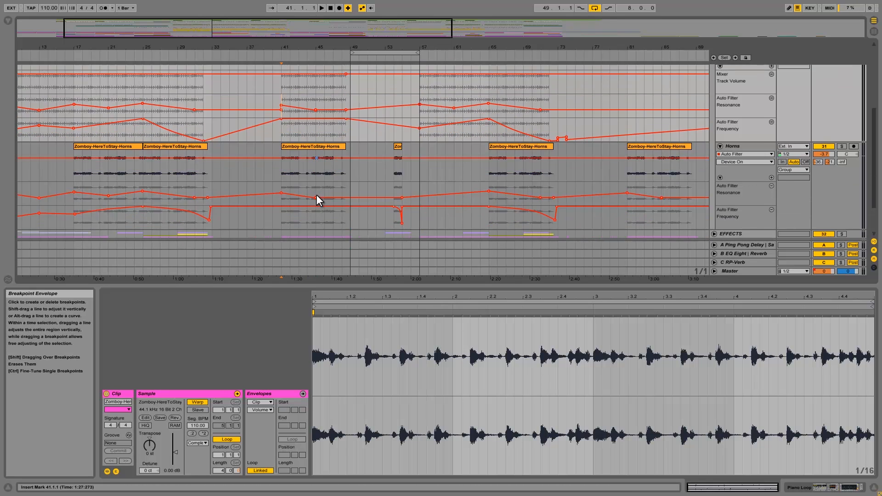
scroll(328, 125, up, 1)
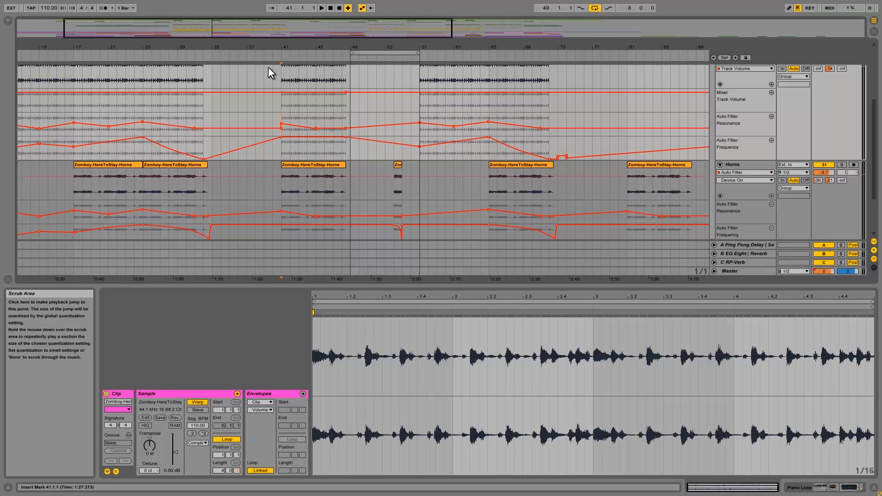
- Compare the Piano Loop track at bars 33 and 49 using the insert marker, folding REAL INSTRUMENTS when done
click(352, 118)
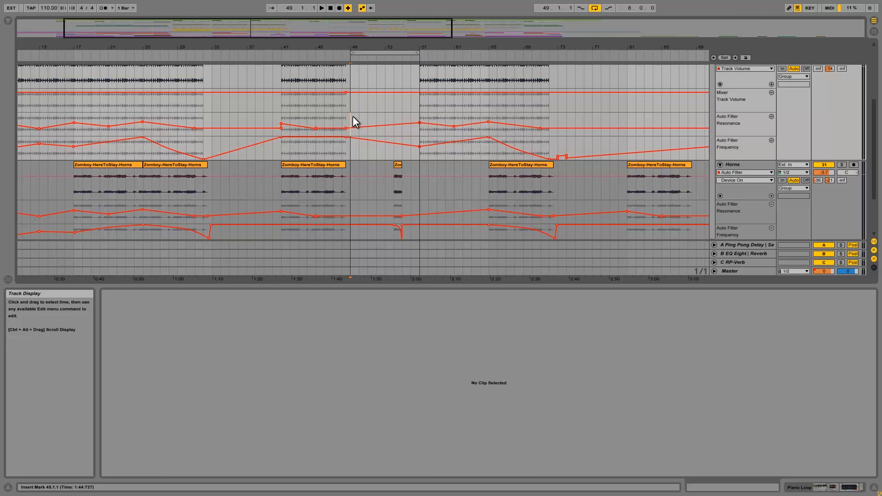
click(205, 121)
click(213, 118)
click(316, 128)
scroll(310, 115, up, 4)
scroll(296, 132, down, 2)
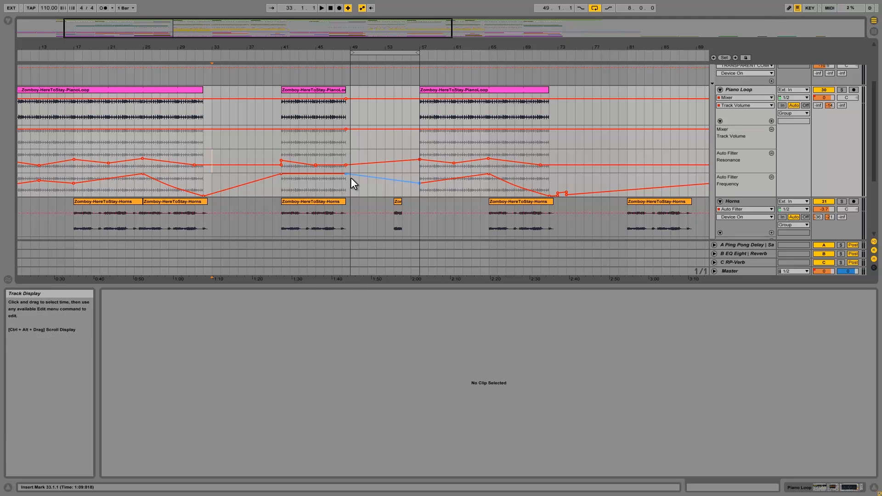
click(351, 110)
scroll(741, 130, up, 2)
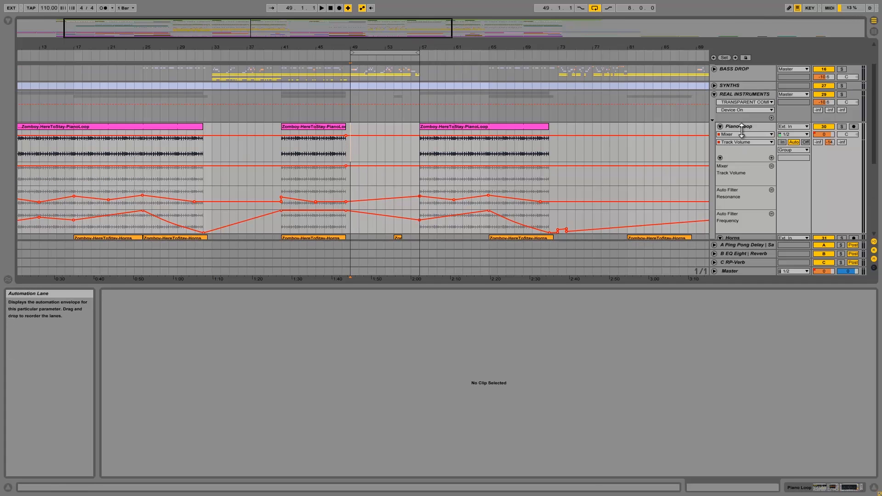
click(714, 94)
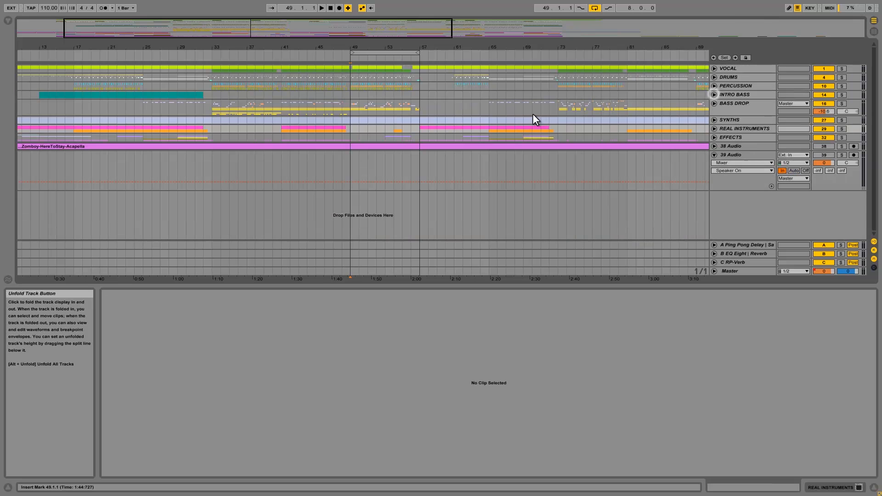
- Unfold the EFFECTS group and select the VDUB1 Downlifter 12 clip in bars 41 to 49 on Downsweep 1, with the device view shown
click(857, 487)
click(743, 137)
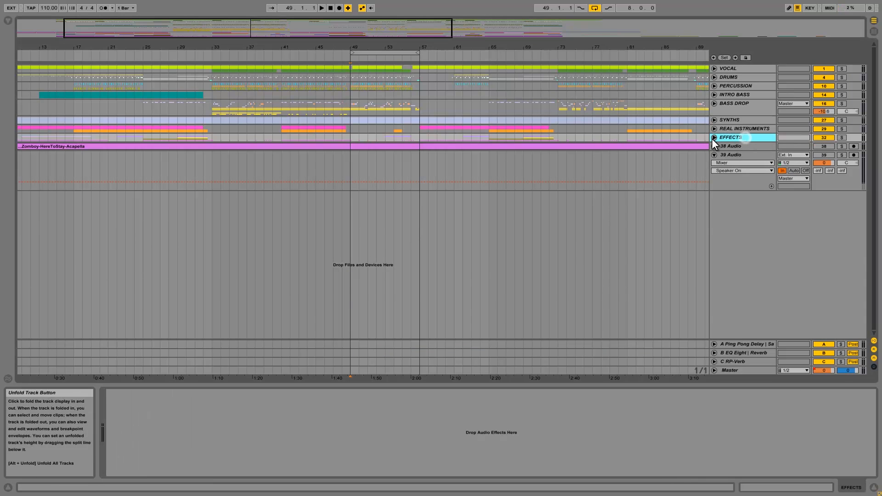
click(714, 137)
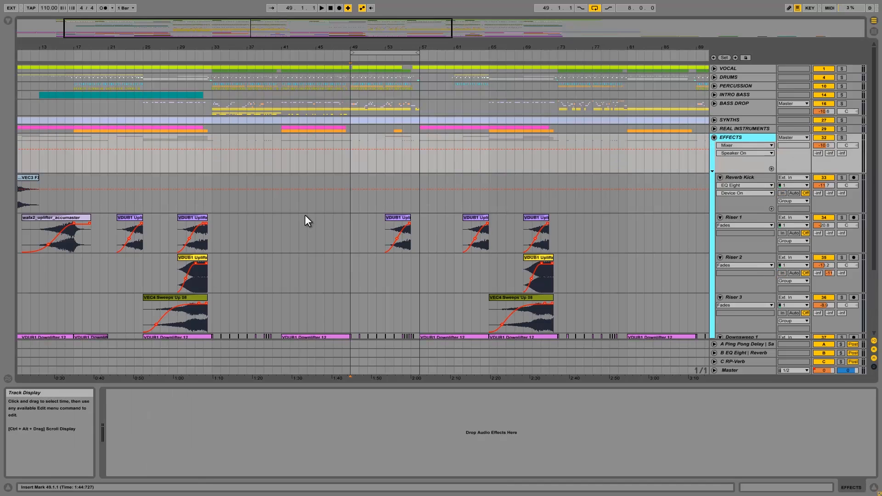
scroll(305, 214, down, 5)
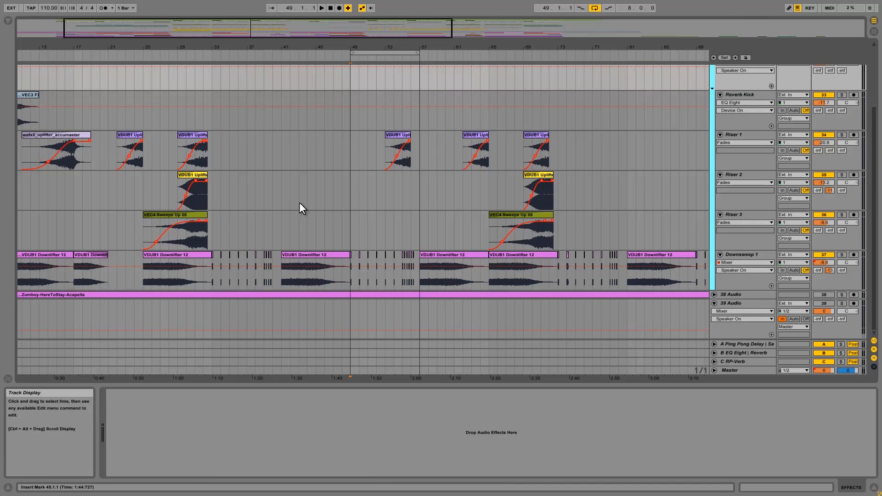
click(280, 258)
click(288, 253)
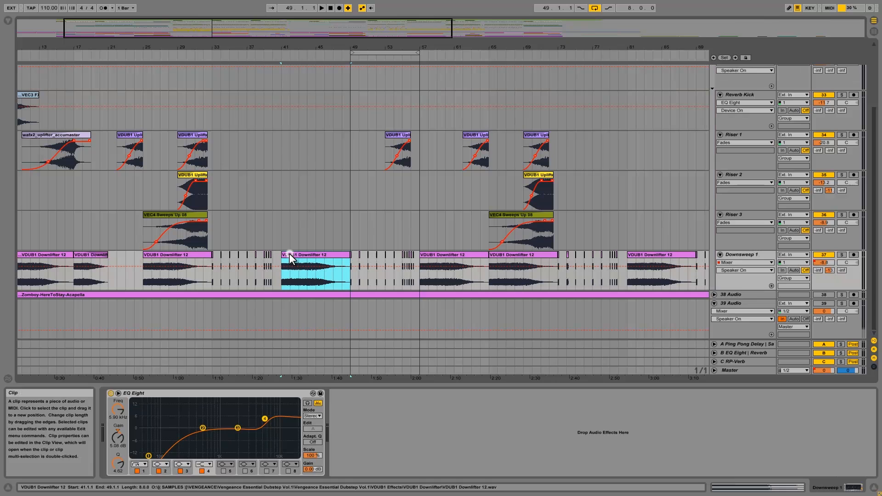
- Solo Downsweep 1 and play its downlifter from bar 41, clearing the solo and folding EFFECTS when done
click(844, 255)
key(space)
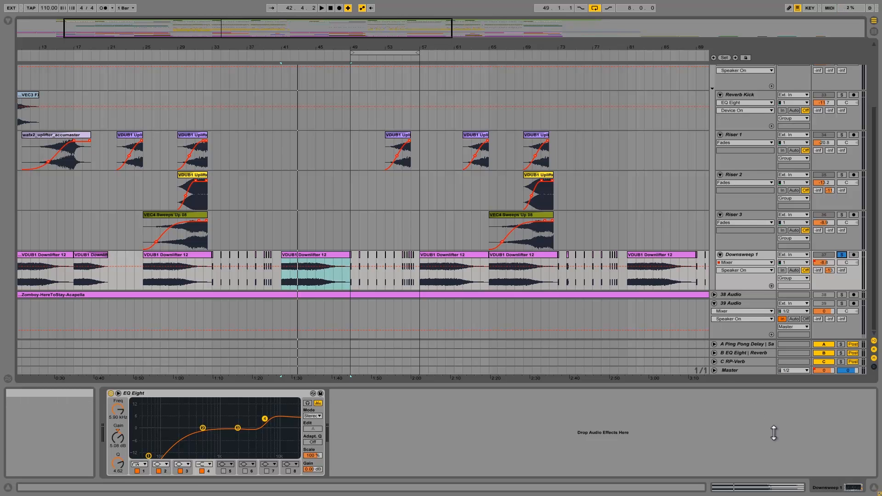
scroll(775, 273, up, 3)
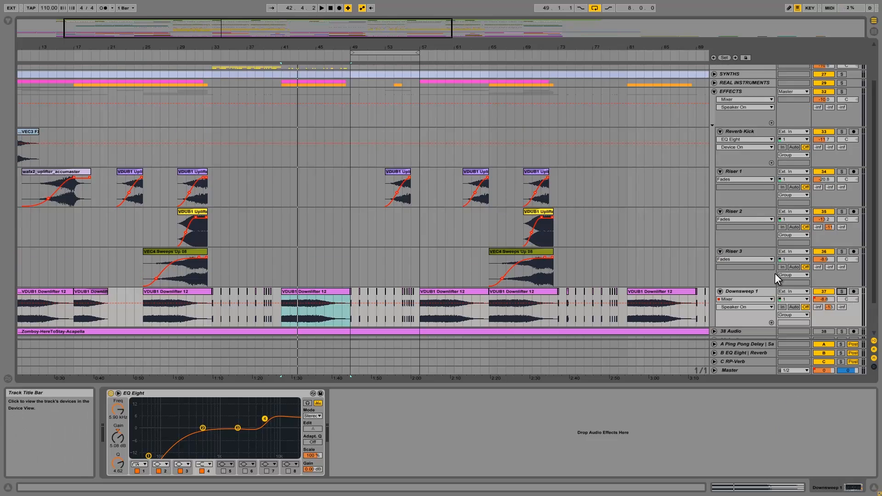
click(714, 138)
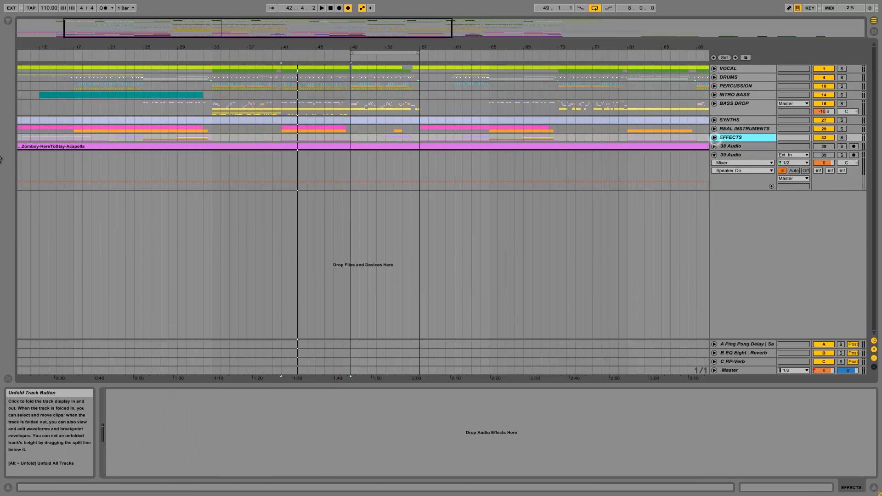
- Unfold BASS DROP and place the insert marker at bar 41 on the Aeeehh Bass 1 track
click(286, 105)
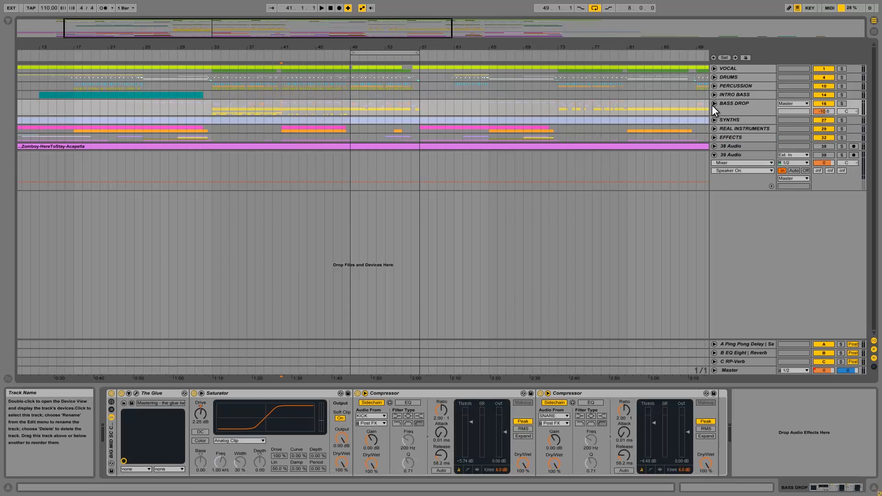
click(713, 105)
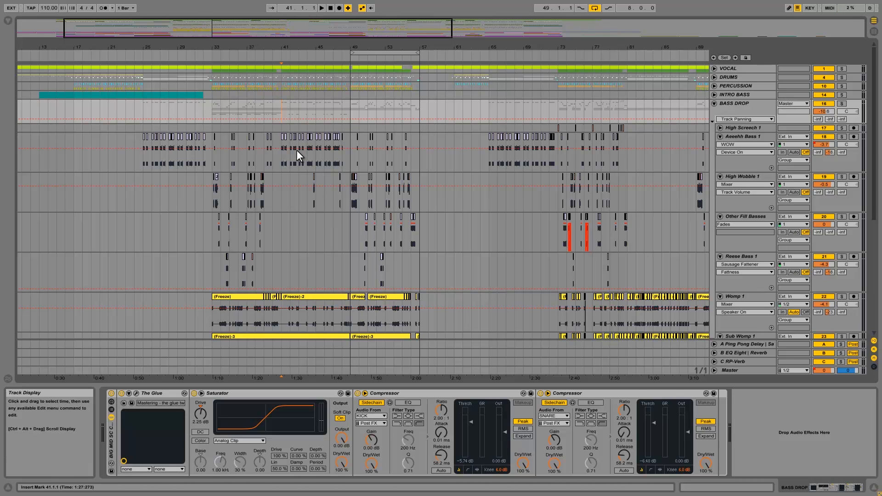
click(283, 155)
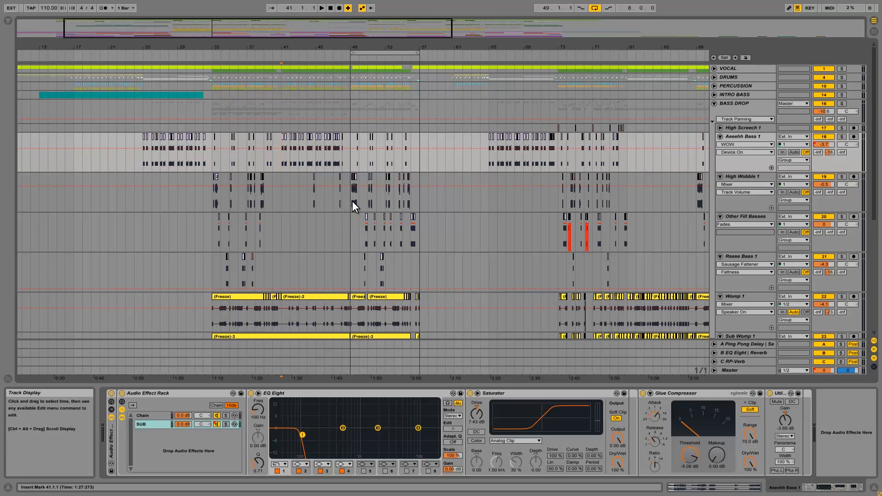
mouse_move(309, 42)
mouse_down()
mouse_move(307, 56)
mouse_move(307, 40)
mouse_up()
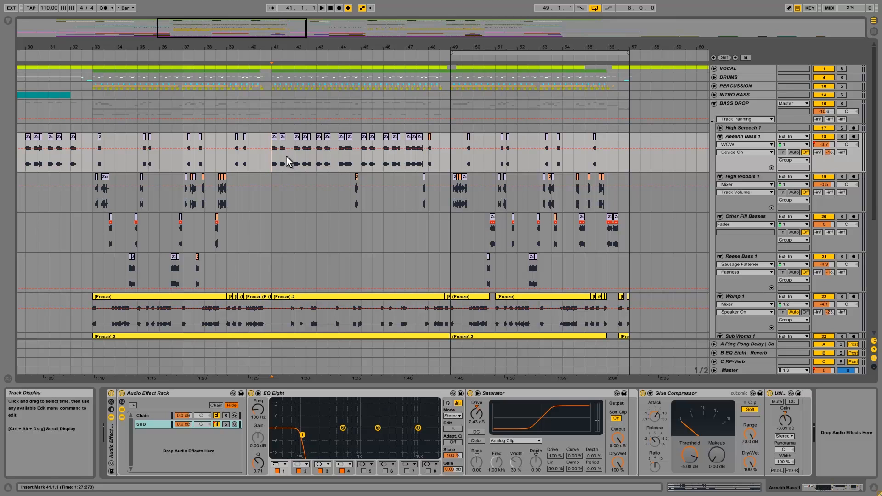
- Select the Aeeehh Bass 1 clip at bar 41, play from there briefly and solo the track
click(274, 137)
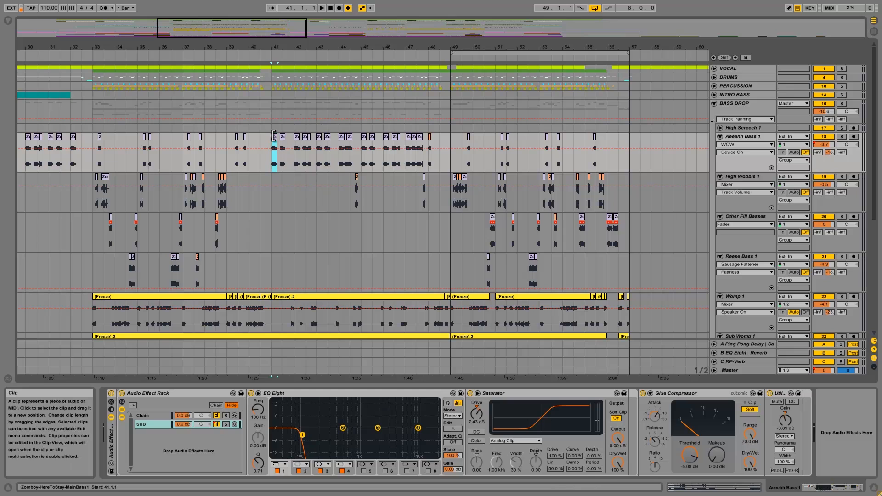
key(space)
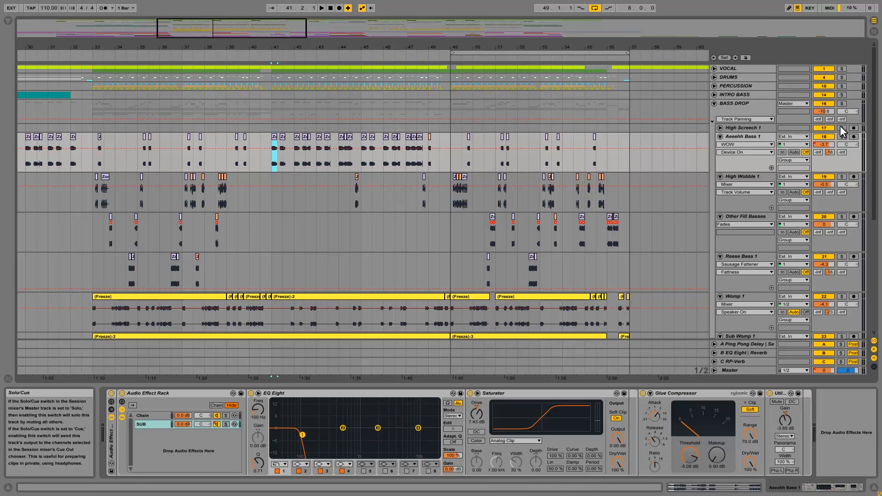
click(841, 136)
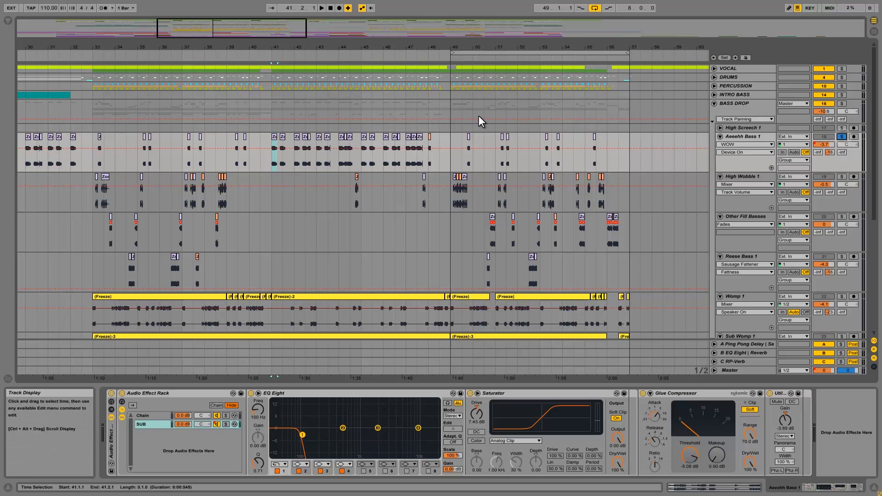
- Play the soloed MainBass1 clip at bar 41 on Aeeehh Bass 1 in close-up
drag(275, 54, 274, 54)
mouse_move(516, 44)
mouse_down()
mouse_move(520, 34)
mouse_move(517, 44)
mouse_move(656, 57)
mouse_move(663, 43)
mouse_up()
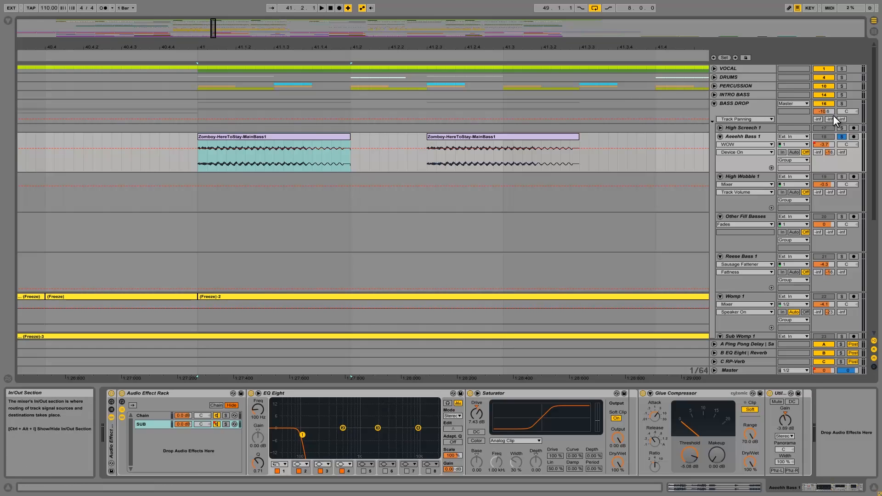
key(space)
key(space)
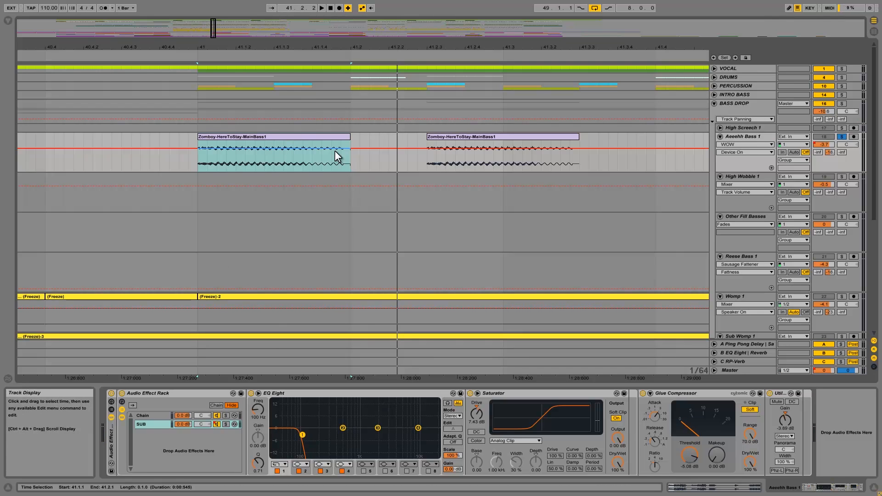
- Display the clip fades on the Aeeehh Bass 1 track in place of the WOW device automation
drag(350, 137, 349, 137)
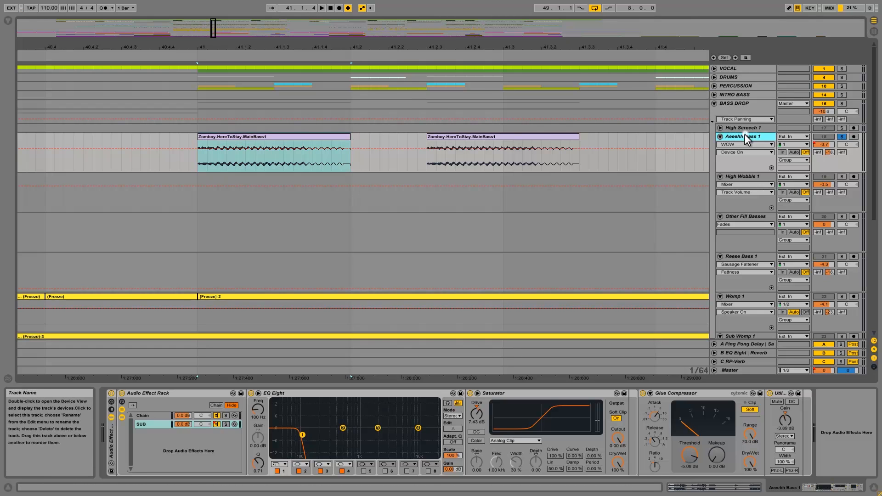
click(735, 144)
click(732, 158)
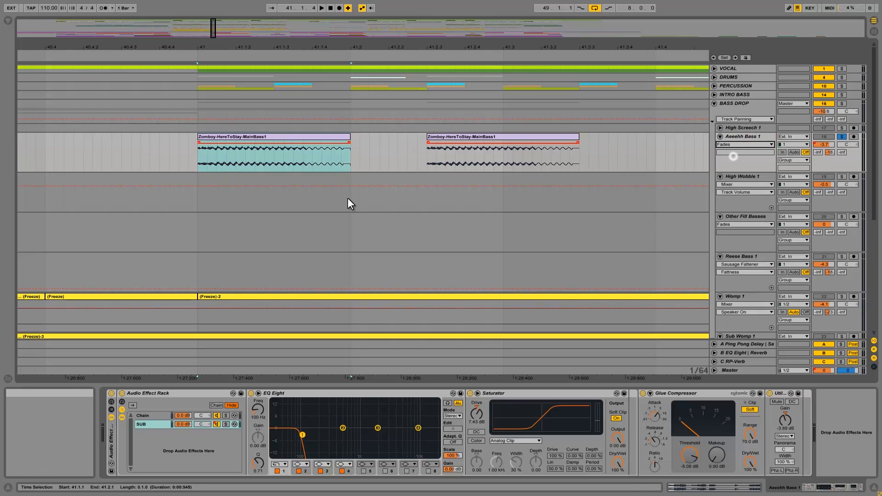
- Try a very short fade-out on the MainBass1 clip at bar 41, play it, and remove the fade
drag(348, 142, 346, 142)
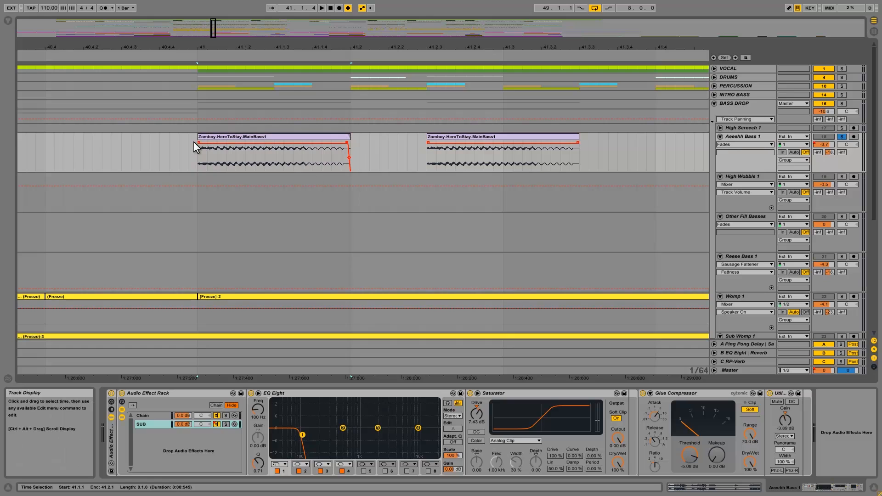
click(204, 139)
key(space)
key(space)
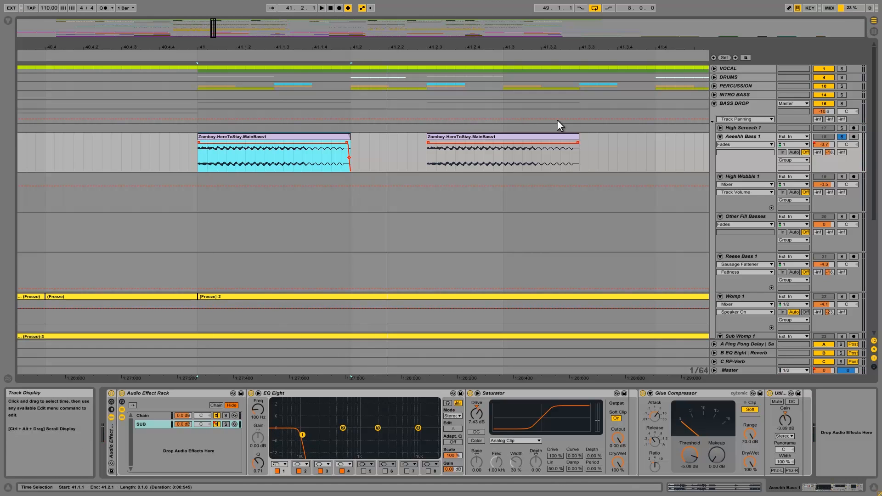
drag(348, 142, 372, 140)
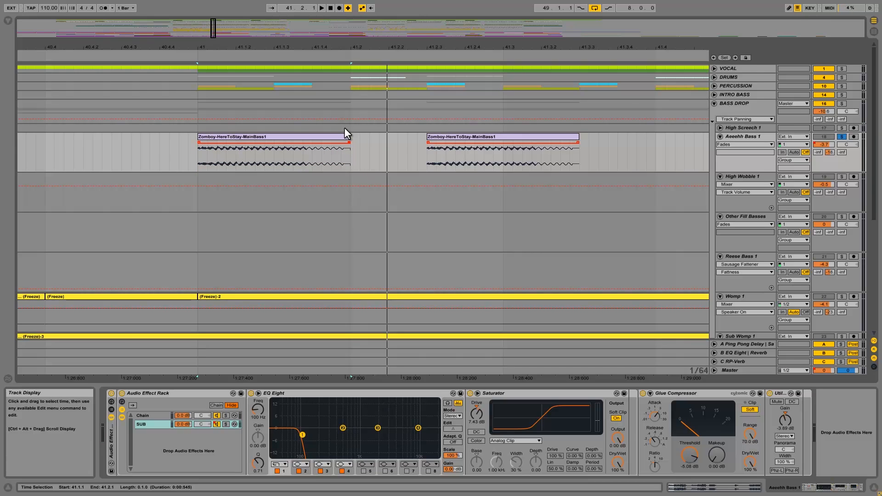
- Solo the BASS DROP group and play it from bar 41 up to the start of bar 49
drag(341, 45, 345, 101)
click(336, 154)
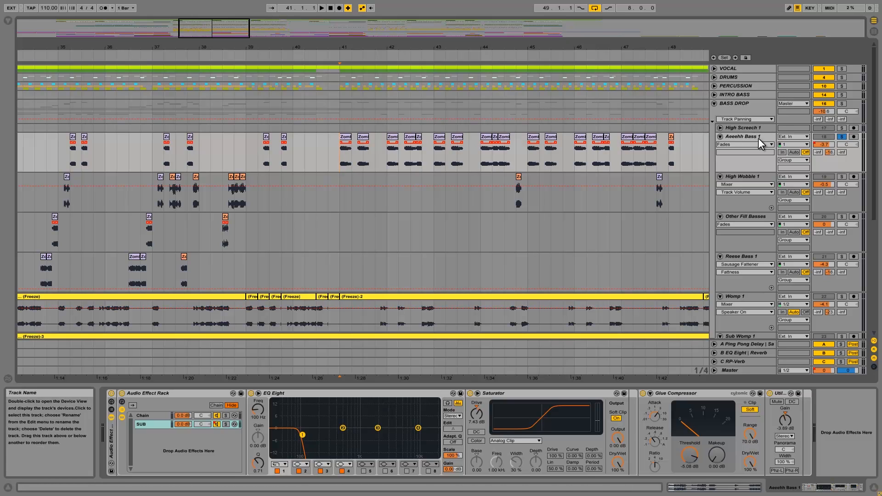
click(748, 103)
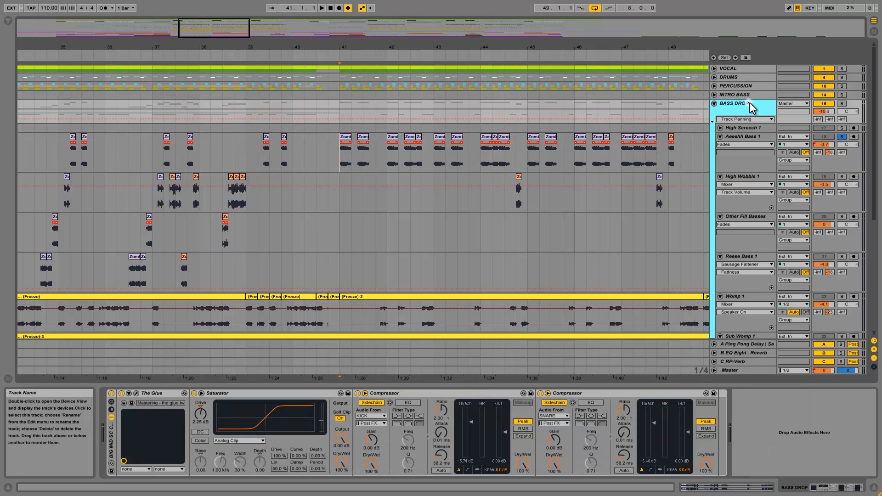
click(842, 103)
click(747, 114)
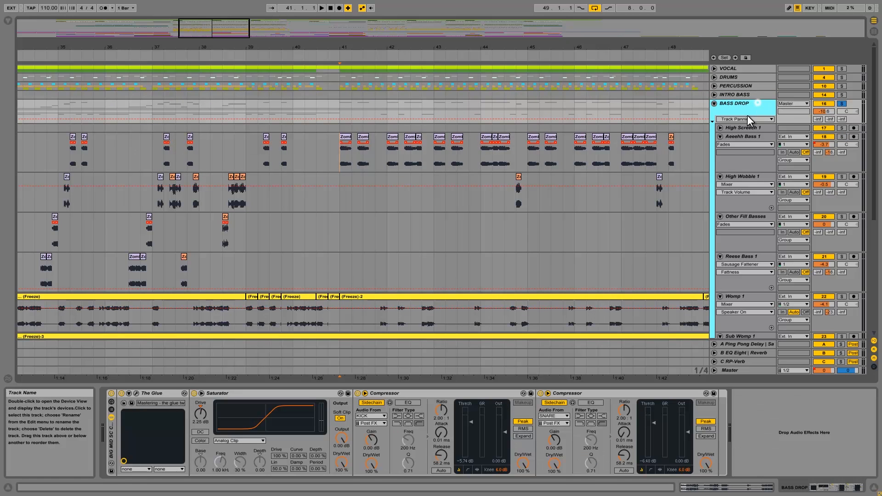
click(336, 104)
drag(375, 47, 378, 42)
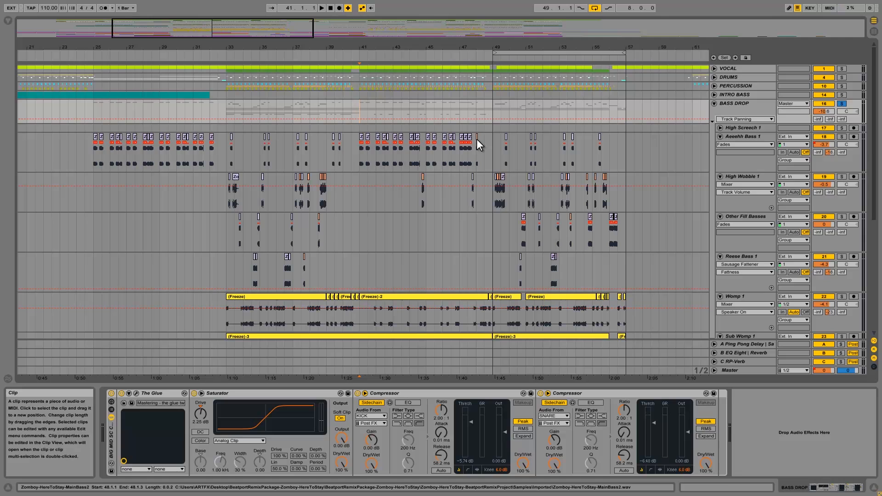
key(space)
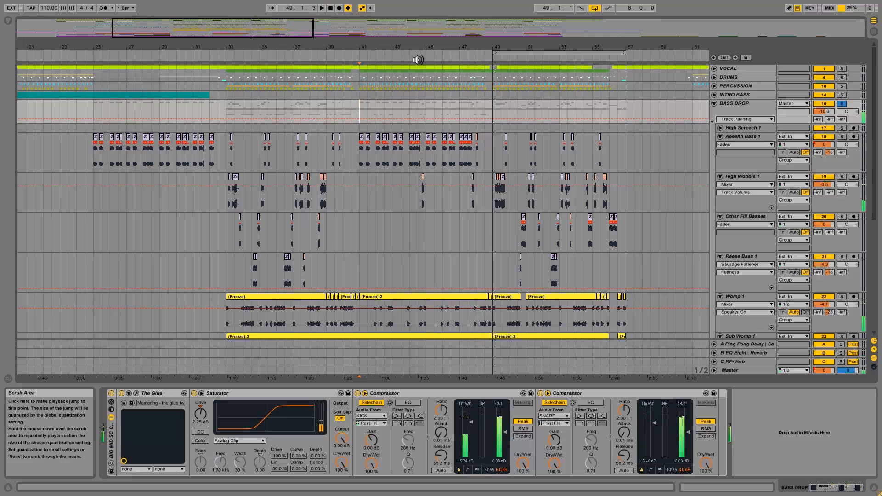
key(space)
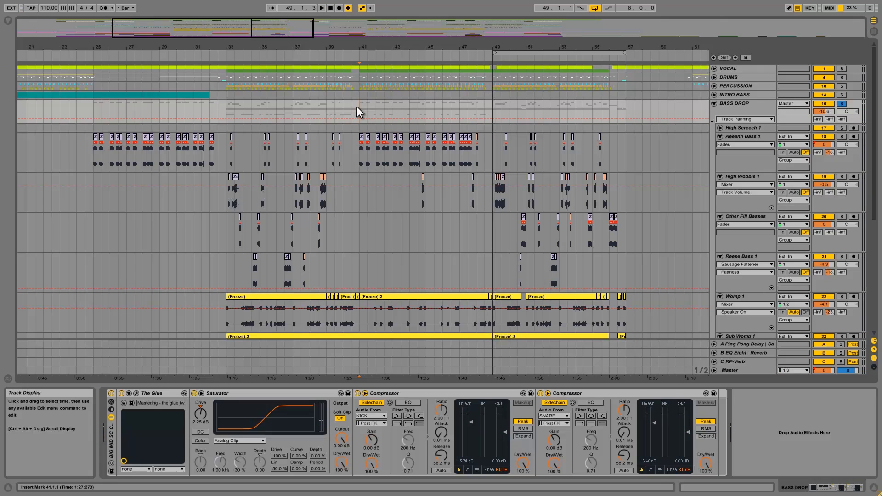
- Solo Aeeehh Bass 1, play it from bar 41 and return the insert marker to bar 41
click(359, 153)
drag(367, 51, 368, 47)
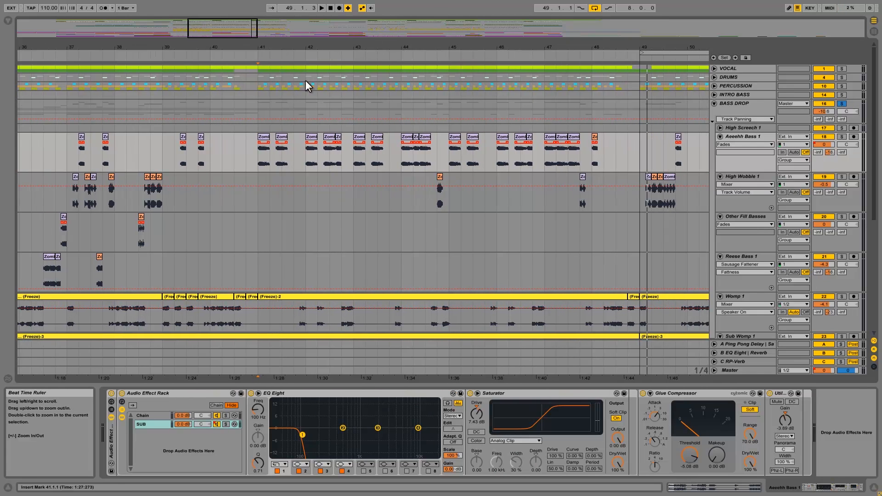
click(264, 136)
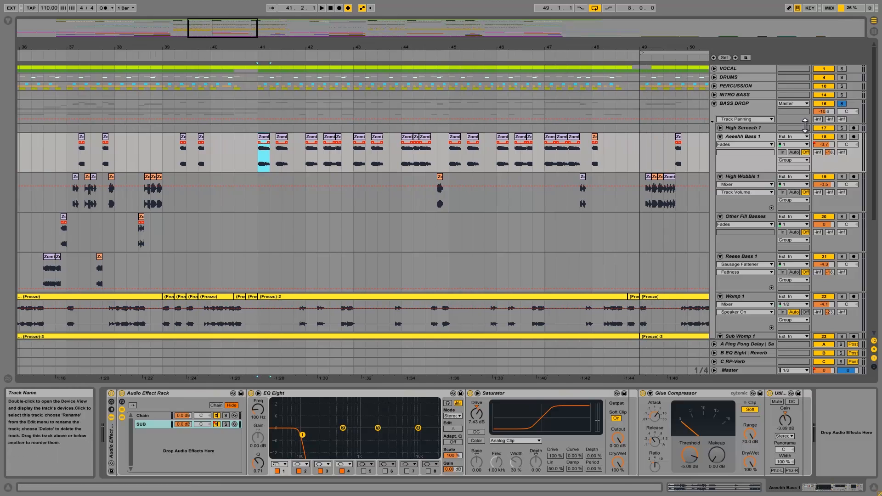
click(843, 136)
key(space)
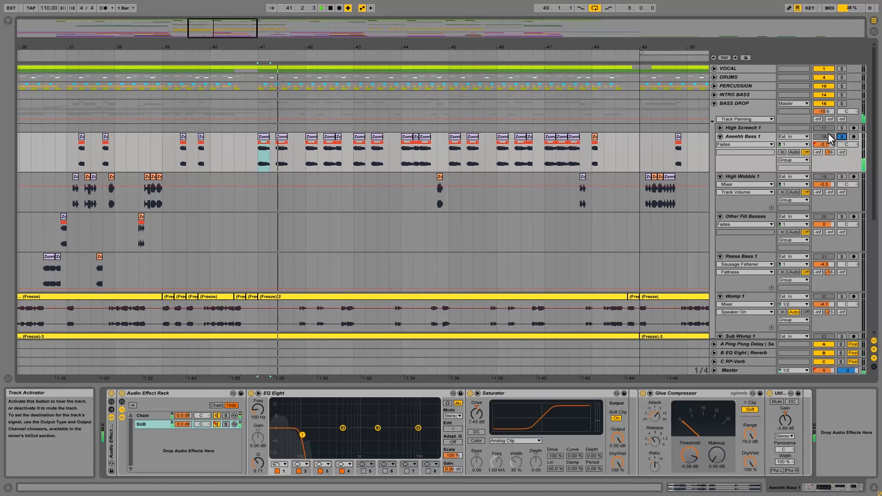
click(256, 164)
key(space)
click(257, 166)
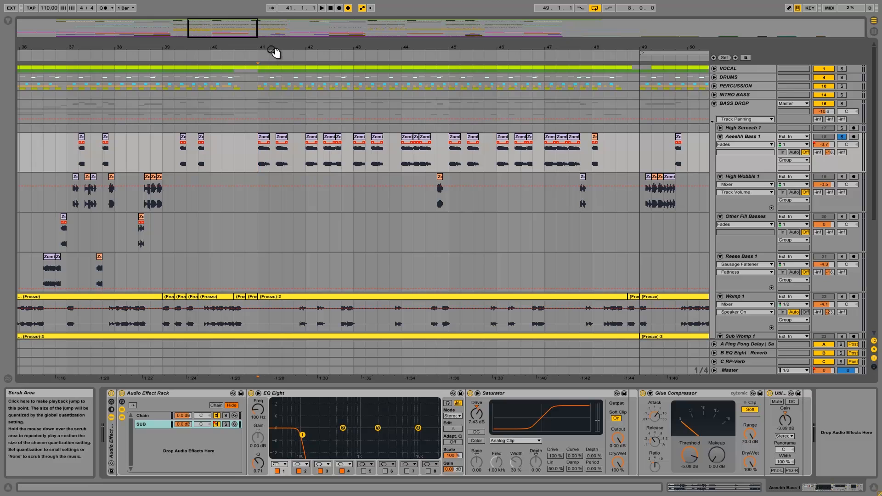
- Select the Aeeehh Bass 1 clips at 41.1.1 and 41.2.3 in turn
scroll(272, 50, up, 3)
click(259, 138)
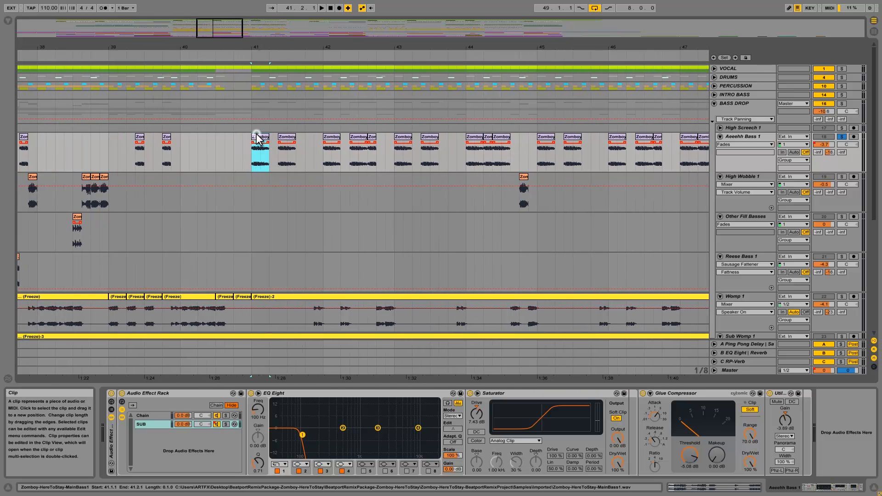
click(281, 141)
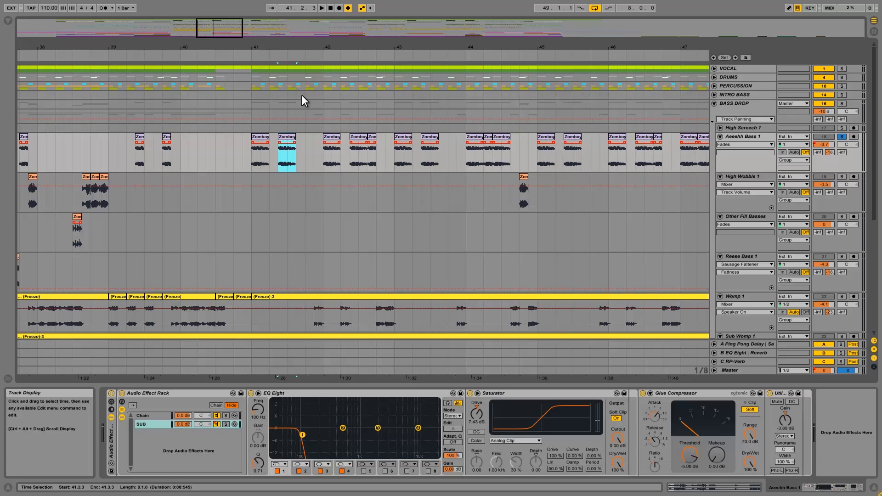
- Unfold the DRUMS group and fold its SNARE ROLL and FILL tracks, bringing KICK and SNARE into view above the bass
click(714, 76)
scroll(405, 174, down, 2)
scroll(404, 147, down, 4)
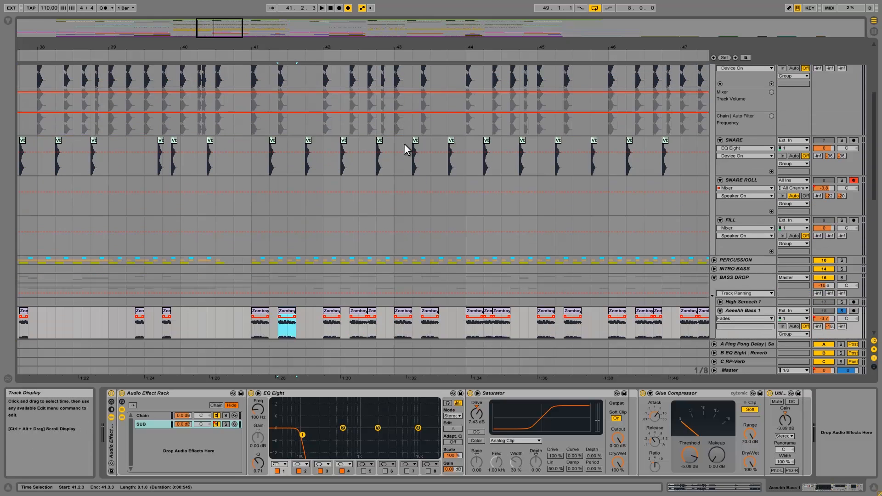
click(720, 211)
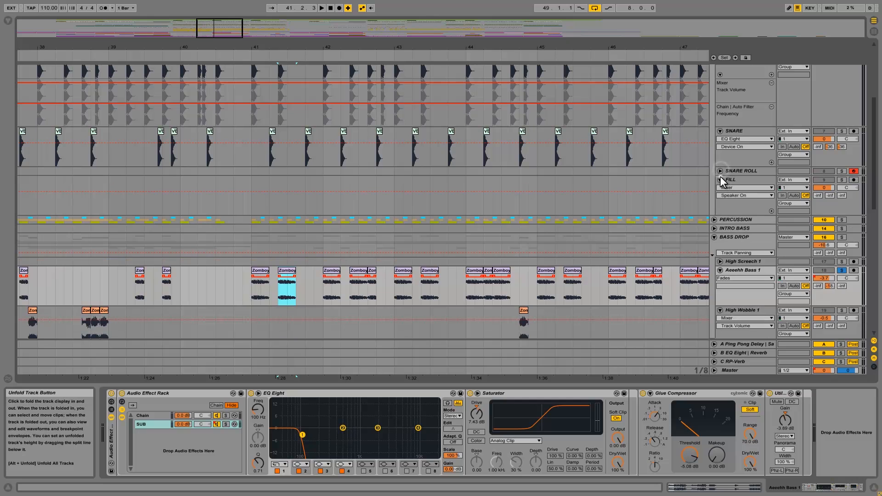
click(720, 171)
scroll(526, 171, up, 3)
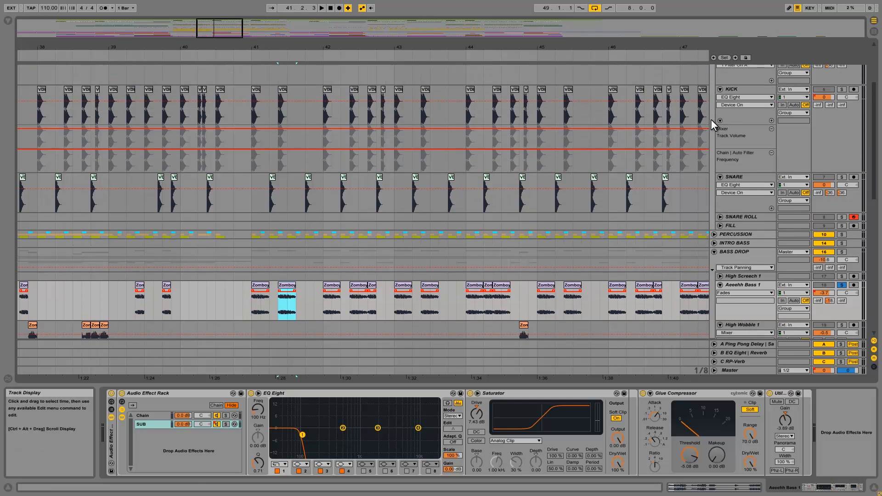
- Select each Aeeehh Bass 1 clip in bars 41 and 42 in turn to examine the bass rhythm
click(258, 287)
click(289, 290)
click(335, 290)
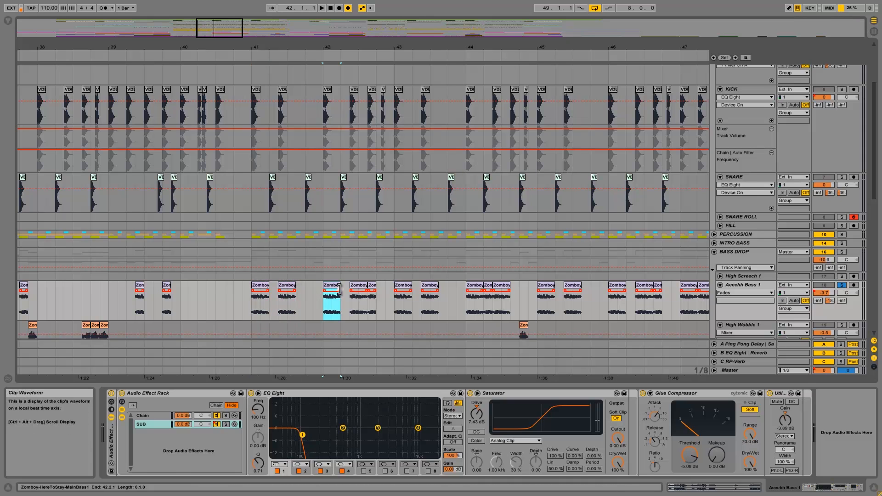
click(360, 290)
click(372, 289)
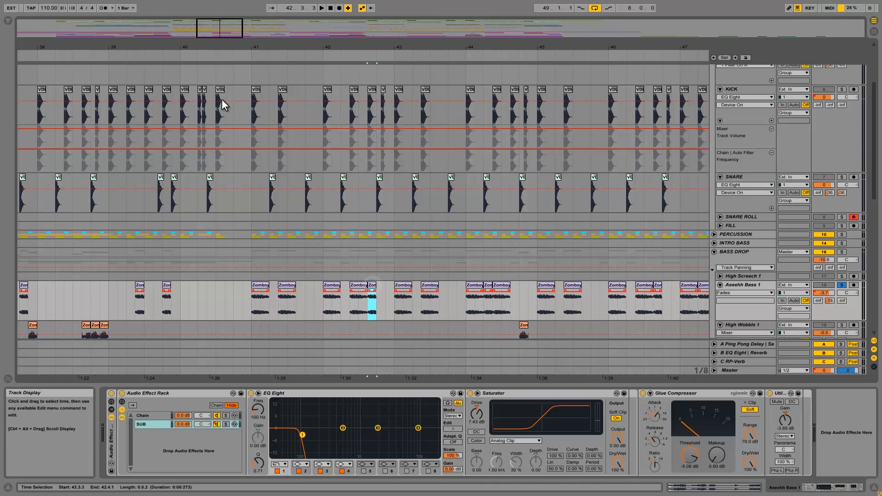
- Select each KICK clip in bars 41 and 42 in turn to compare the kick pattern with the bass
click(256, 90)
click(282, 90)
click(330, 88)
click(354, 89)
click(372, 90)
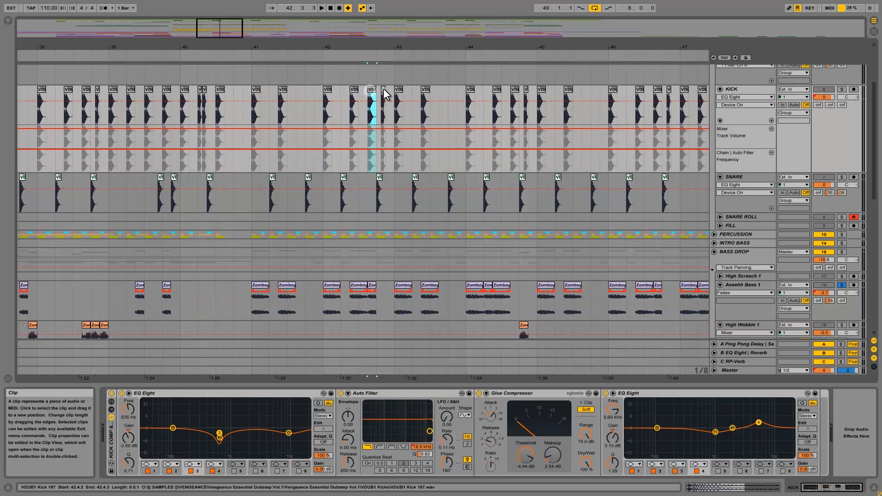
click(383, 89)
- Fold DRUMS, solo the DRUMS and BASS DROP groups together and play from the Aeeehh Bass 1 clip at bar 41
scroll(624, 165, up, 4)
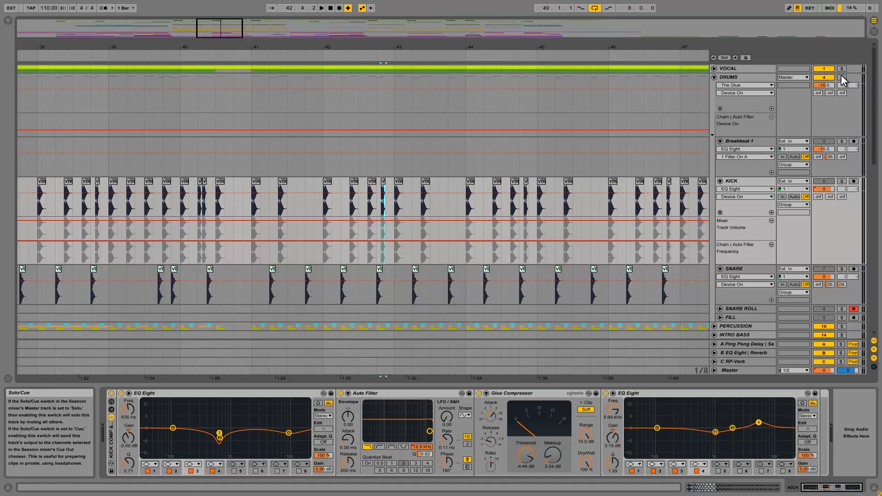
click(842, 77)
click(714, 77)
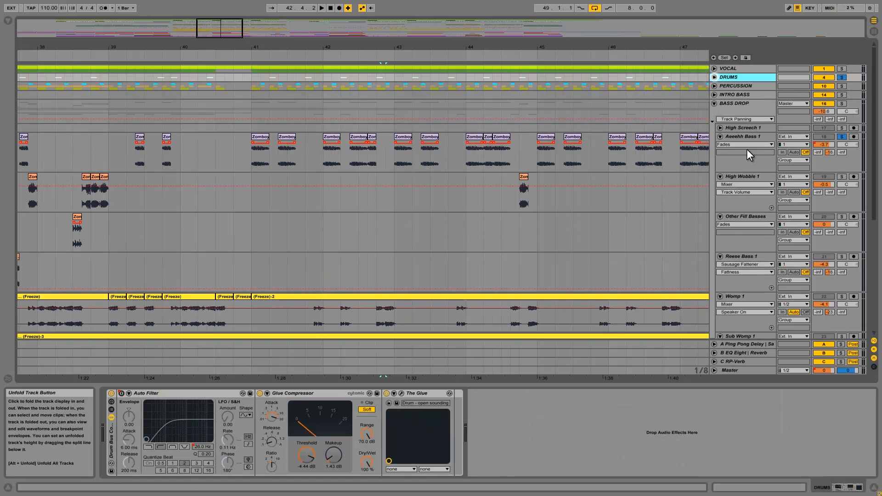
click(841, 103)
click(843, 137)
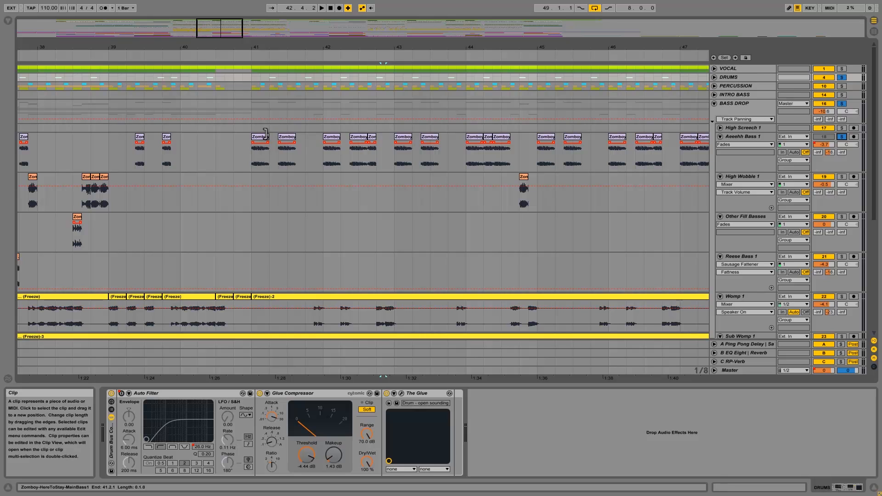
key(space)
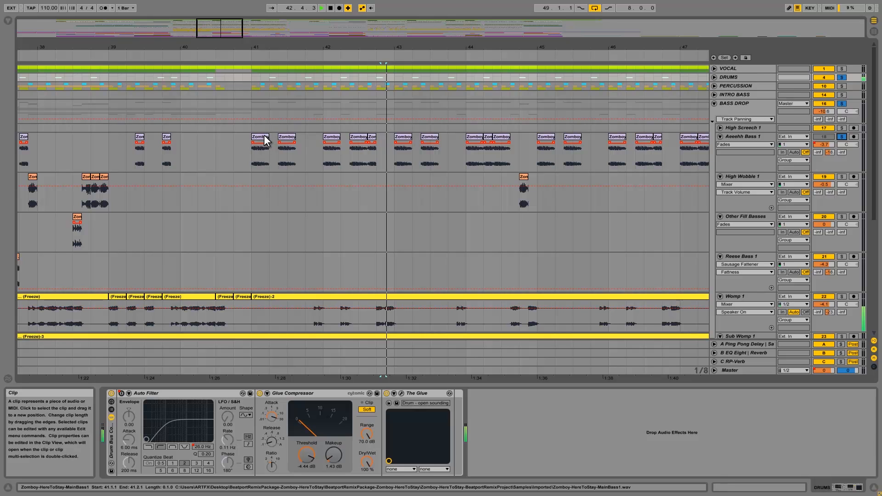
click(264, 135)
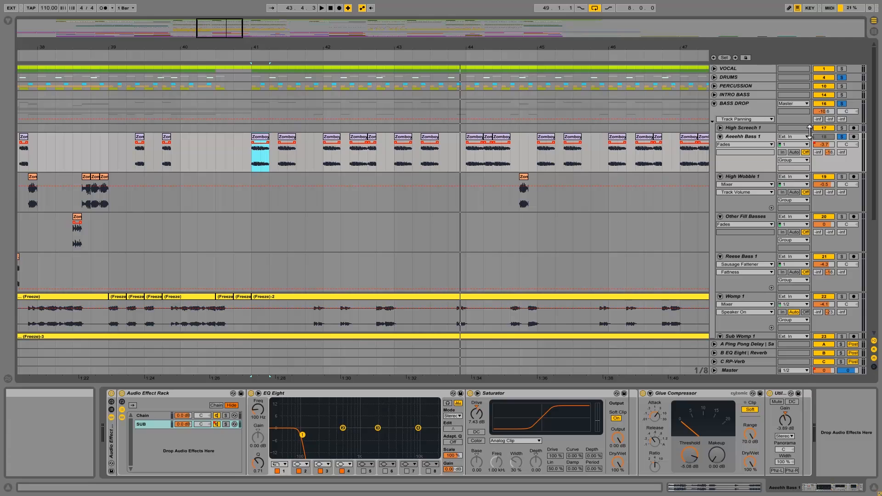
- Solo Womp 1, play its hit from 41.4.3 and place the insert marker on the hit at 42.2.1
click(841, 297)
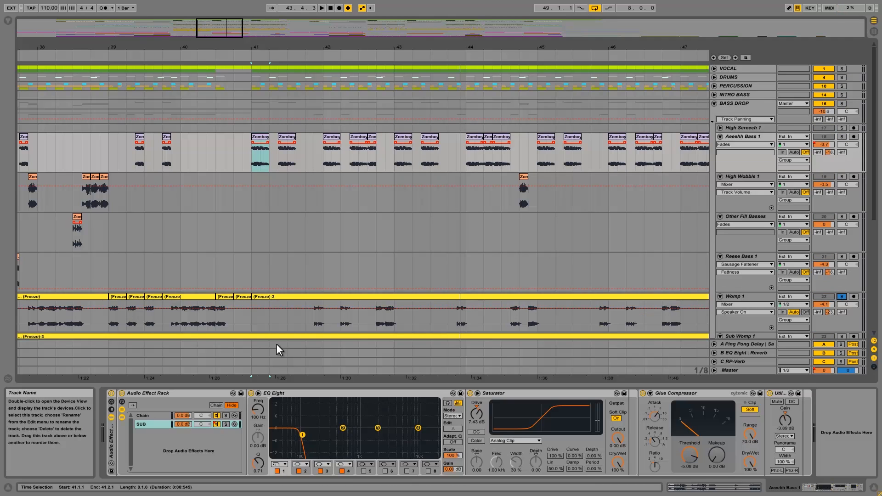
click(311, 320)
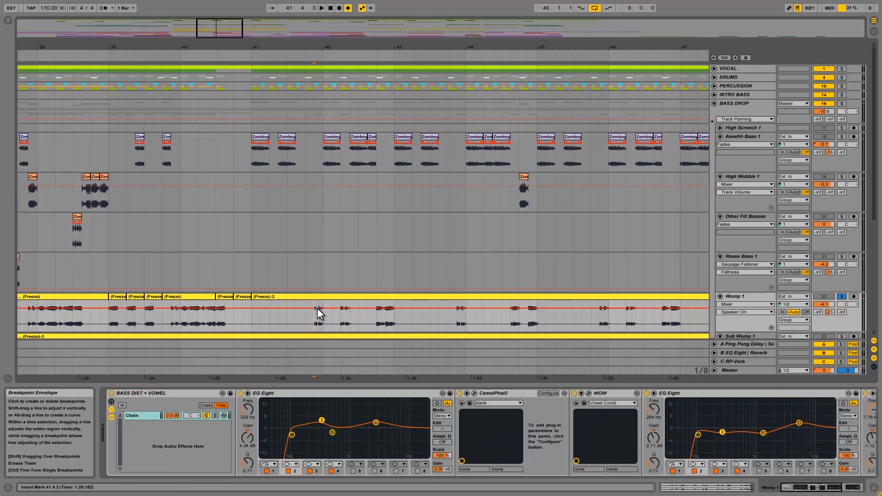
scroll(244, 291, down, 5)
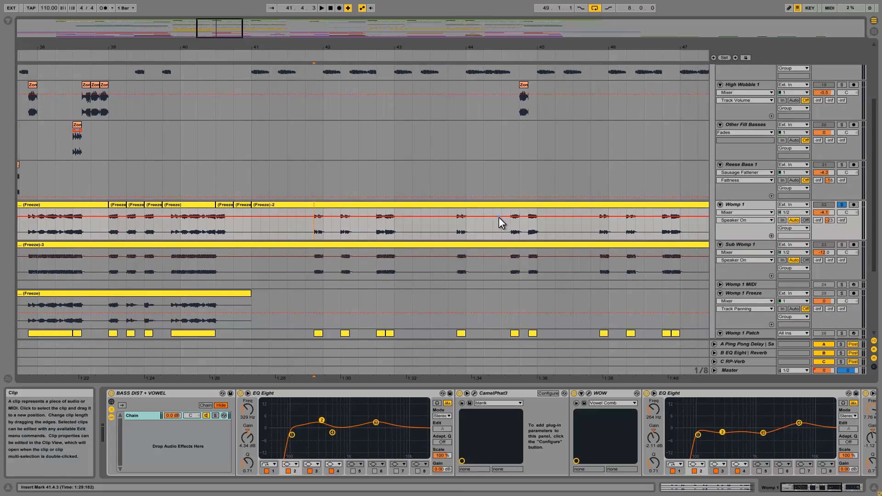
key(space)
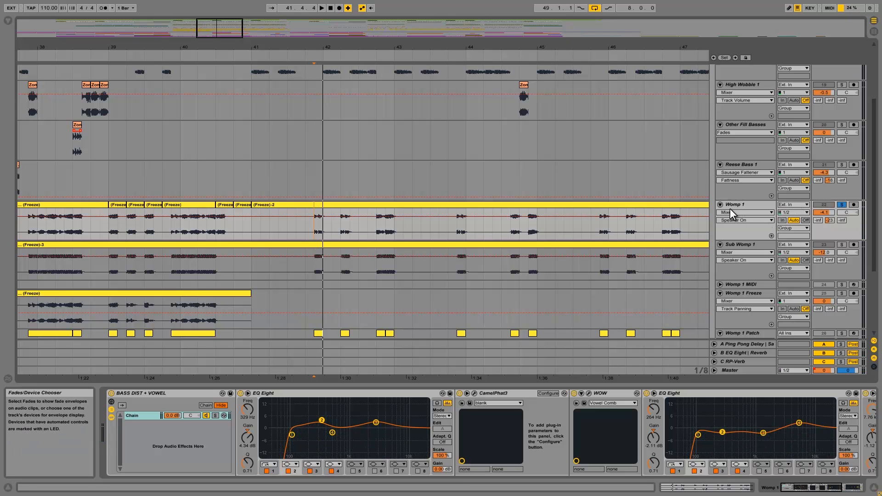
click(341, 222)
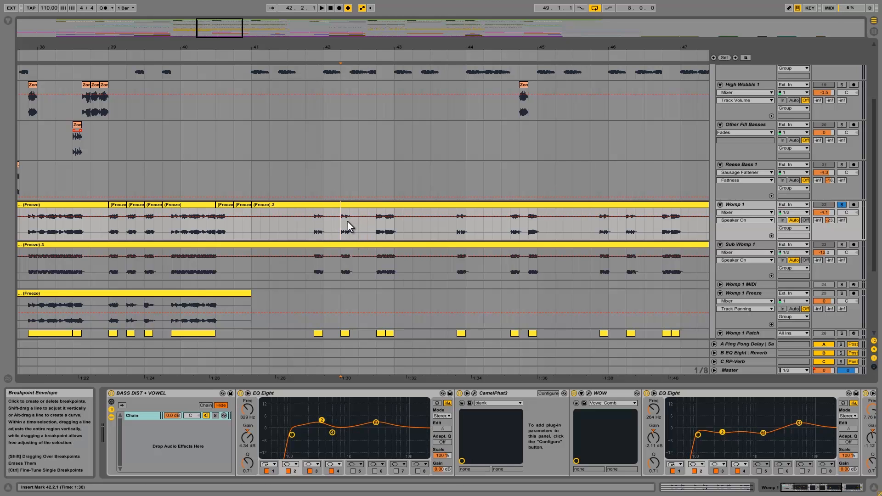
- Play the Womp 1 hit at 42.2.1, and play the following hit from 42.4.1
key(space)
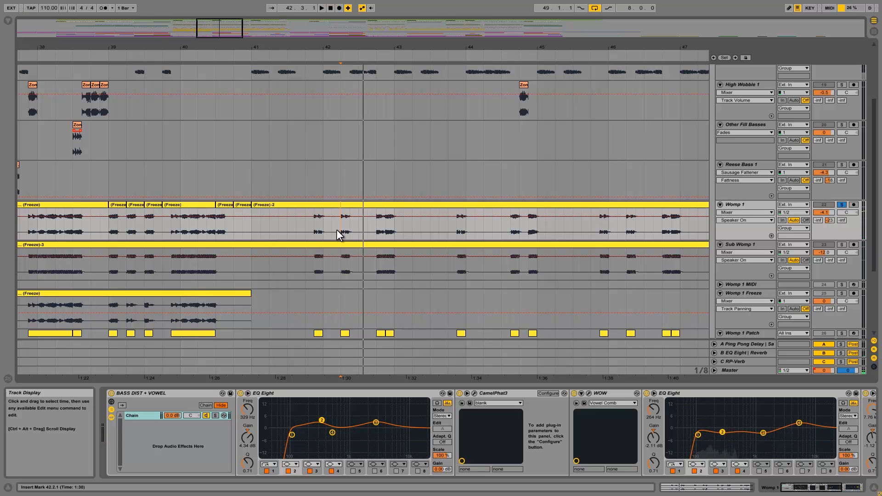
key(space)
click(378, 227)
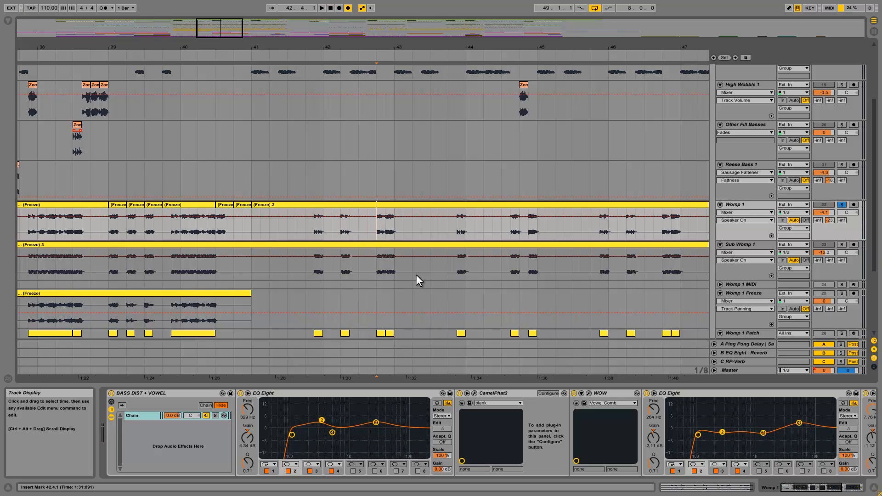
key(space)
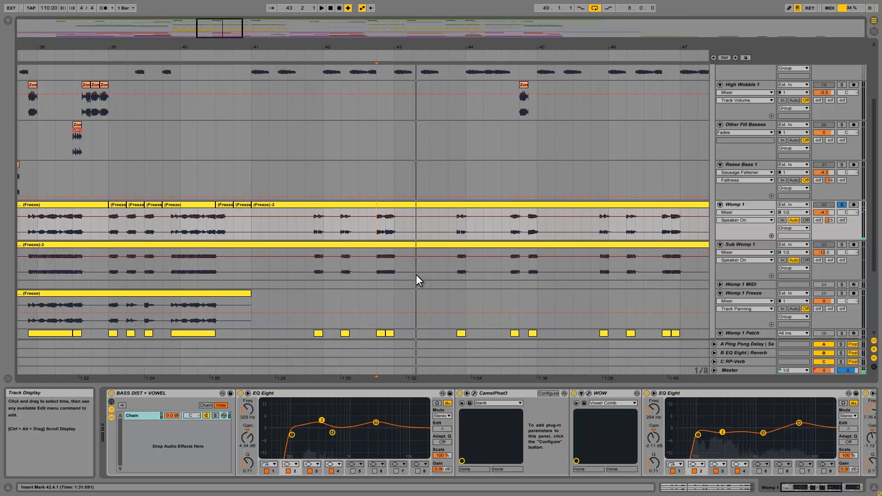
- Solo the Womp 1 Patch track and play its notes from 41.4.3
scroll(410, 305, down, 5)
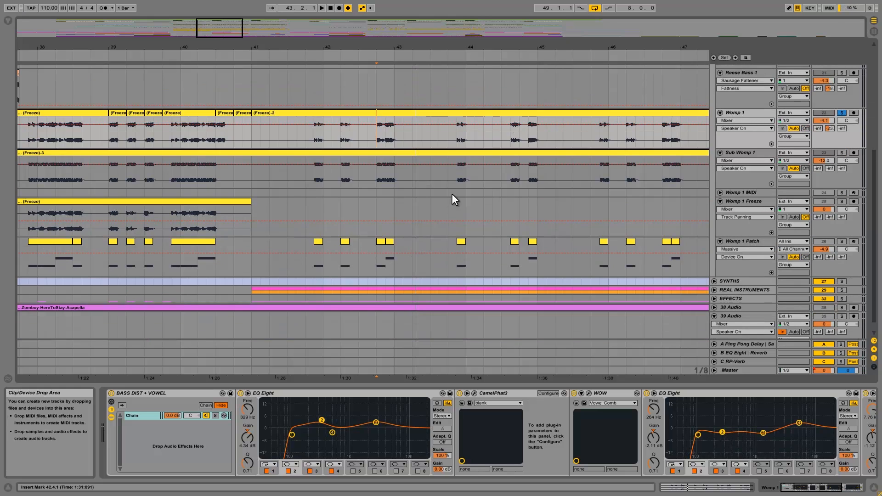
drag(409, 43, 408, 36)
click(758, 241)
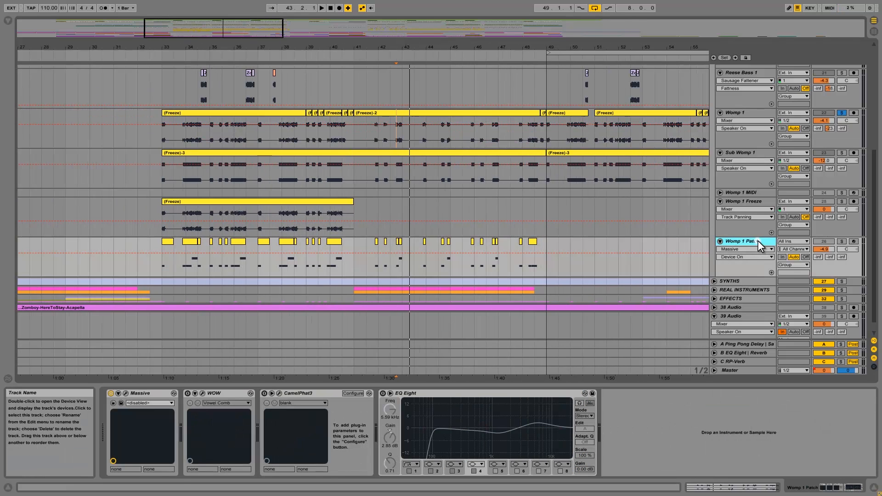
click(844, 241)
click(375, 260)
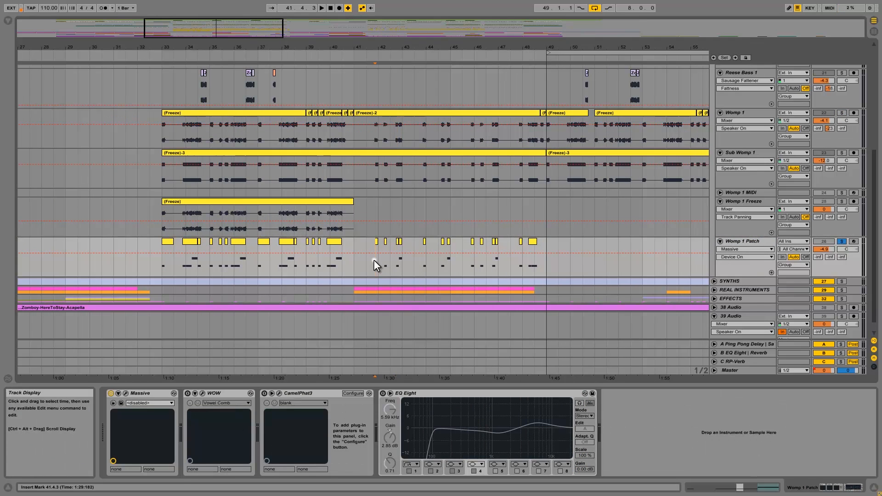
key(space)
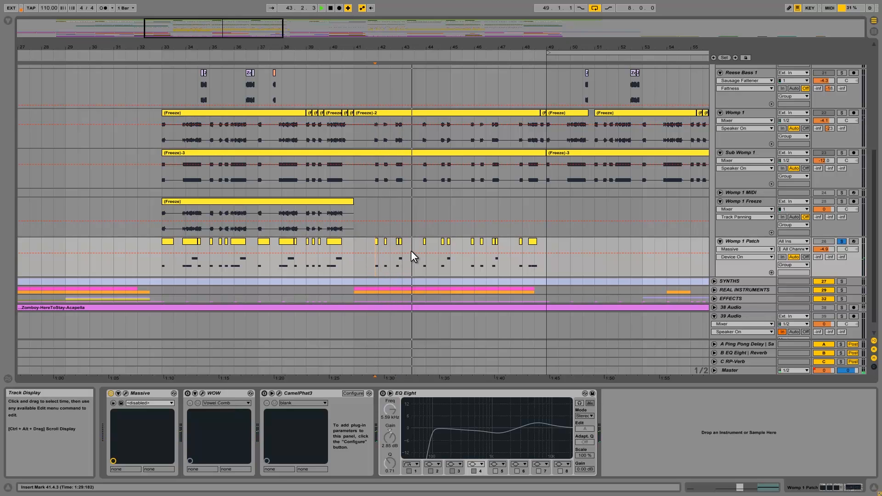
- Solo the Womp 1 track and play its frozen audio from 41.3.1 for comparison with the patch
click(366, 125)
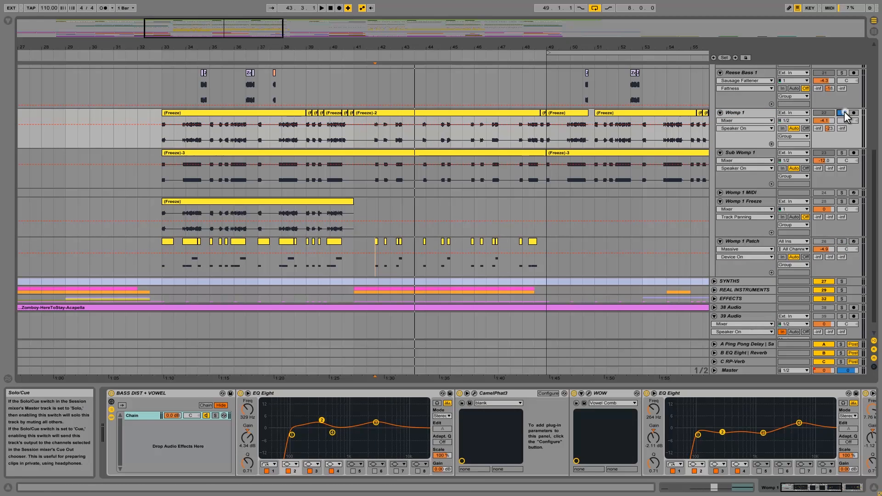
click(363, 134)
key(space)
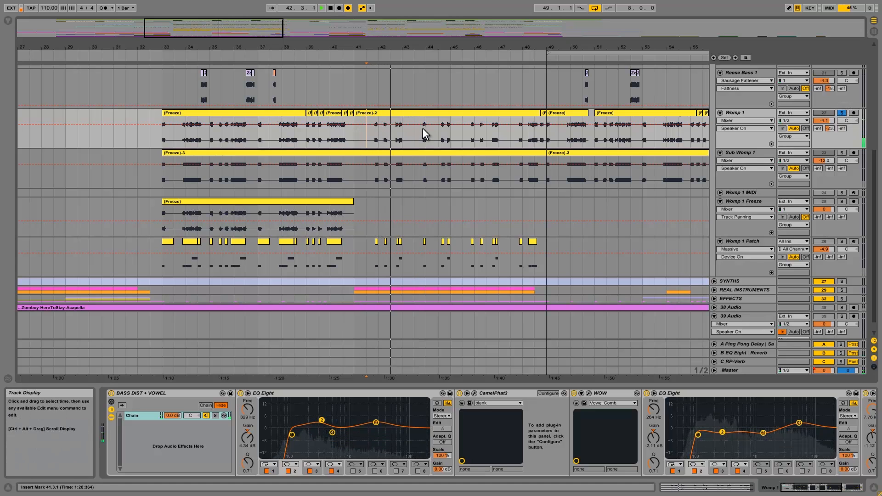
key(space)
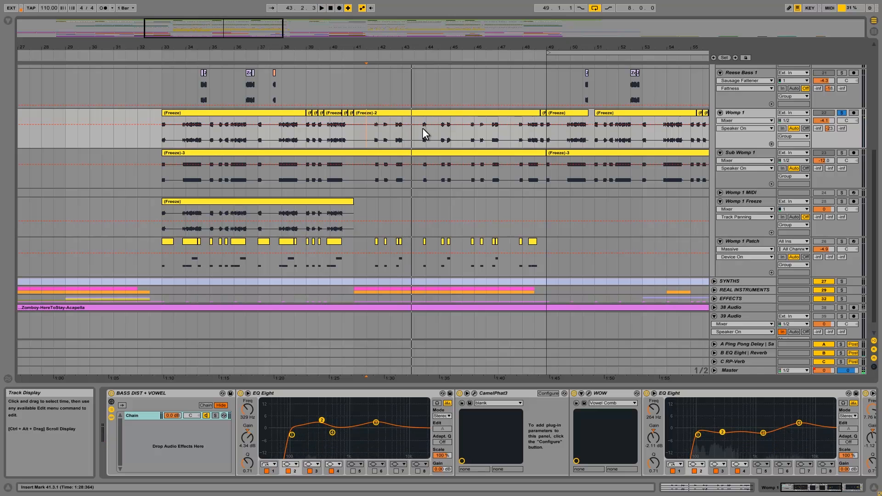
- Examine the Aeeehh Bass 1 call rhythm by selecting the gap from 42.4.1 to 43.1.1 and the clips at 41.1.1 and 41.2.3
scroll(677, 181, up, 2)
scroll(677, 180, up, 6)
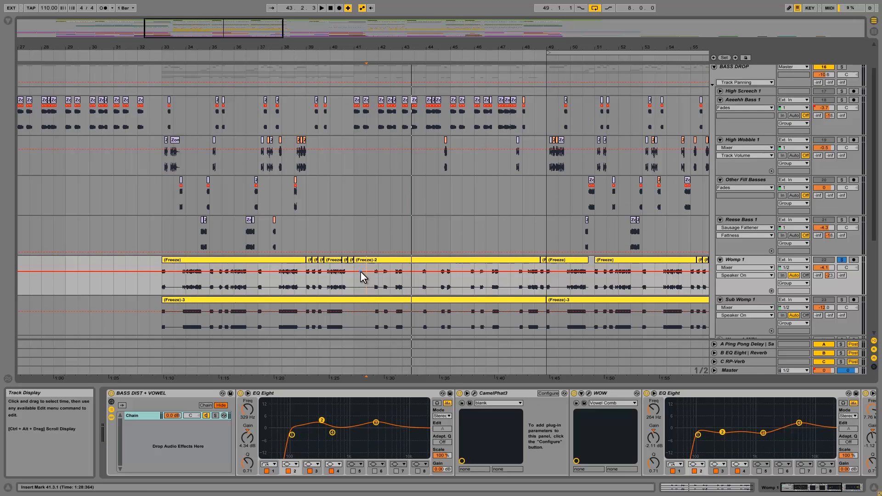
drag(374, 43, 445, 113)
click(365, 114)
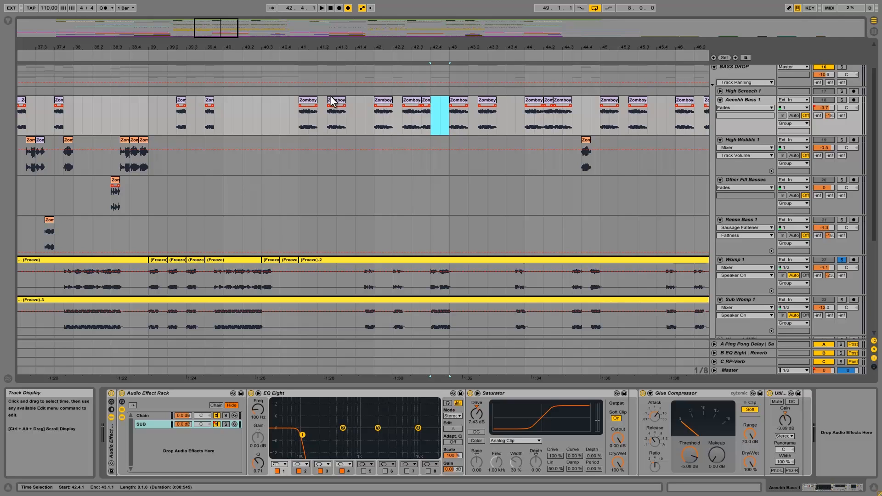
click(319, 115)
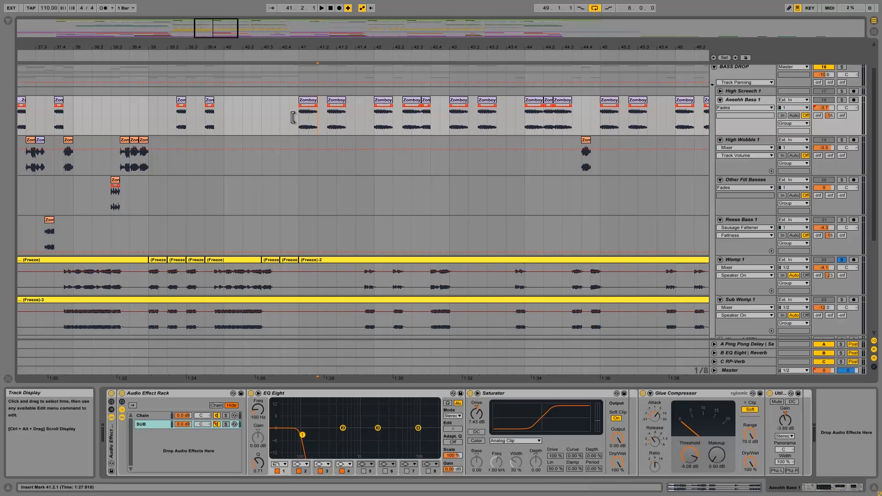
click(308, 101)
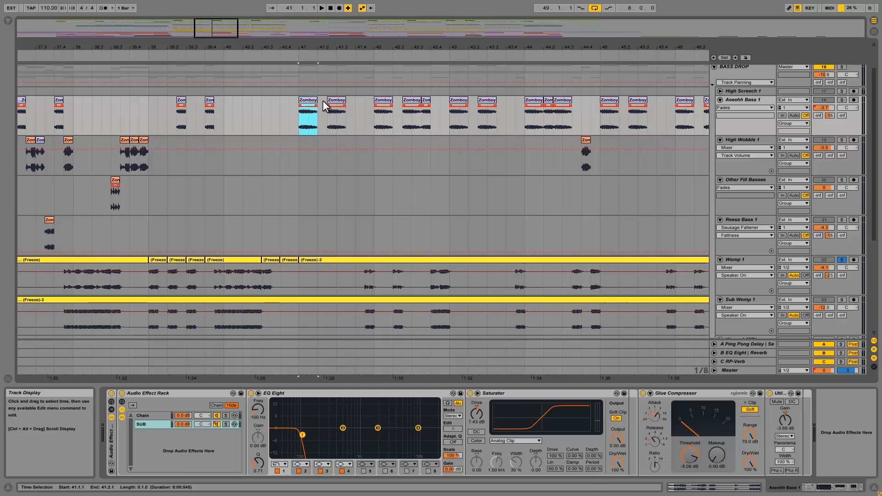
click(341, 101)
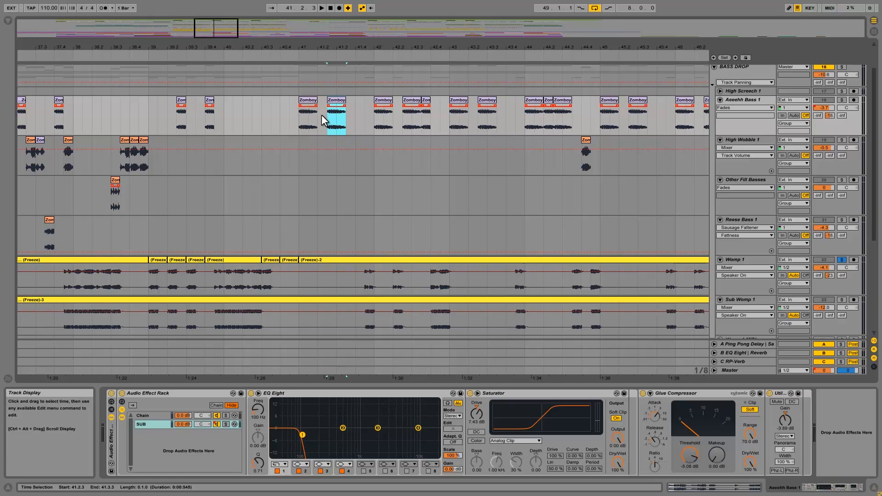
- Mark the positions 41.2.1, 41.1.1 and 42.1.1 on Aeeehh Bass 1 to examine the spacing between its clips
drag(321, 114, 298, 114)
click(318, 102)
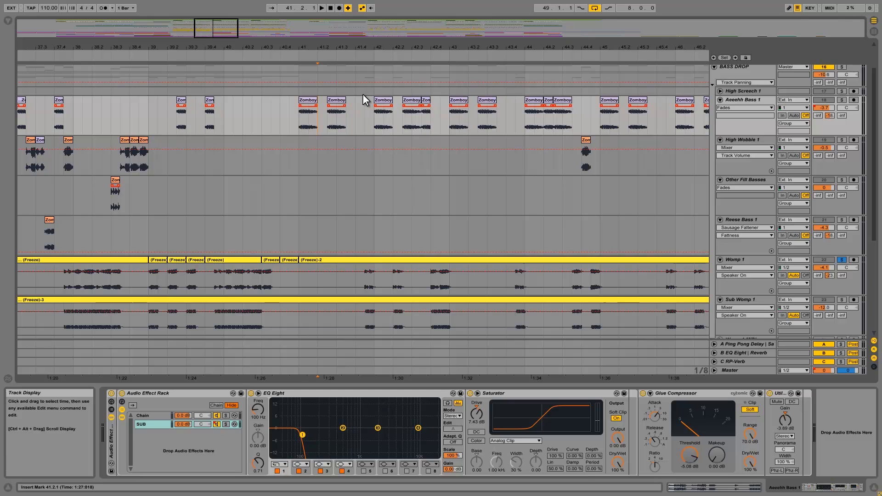
click(298, 121)
click(376, 126)
- Compare the Aeeehh Bass 1 and High Wobble 1 tracks across bar 44, marking 44.3.3 and the start of the bar
click(752, 100)
click(753, 140)
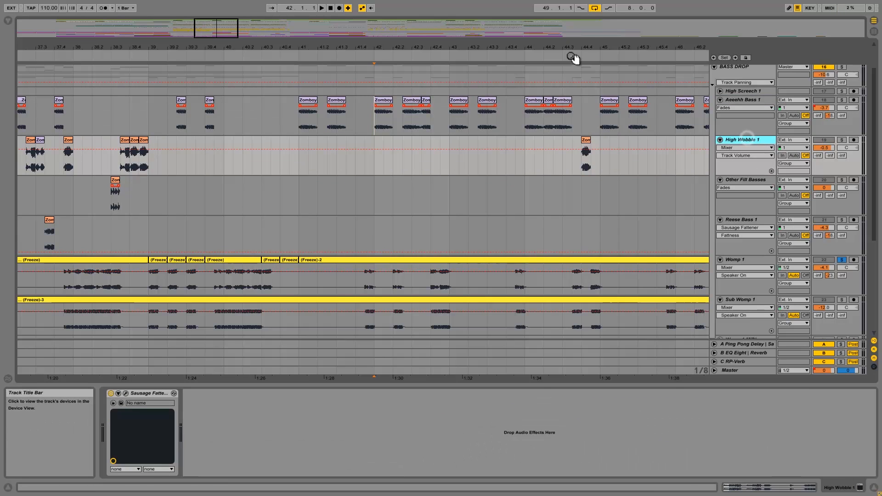
drag(601, 45, 604, 45)
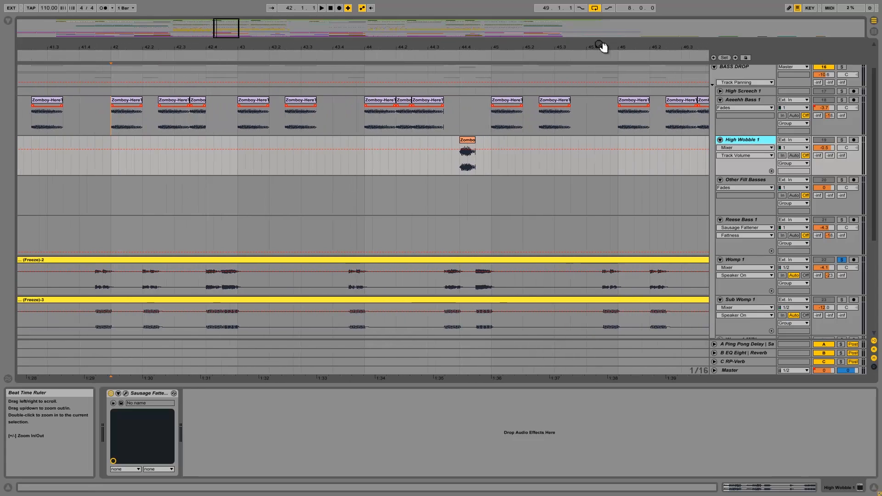
click(442, 156)
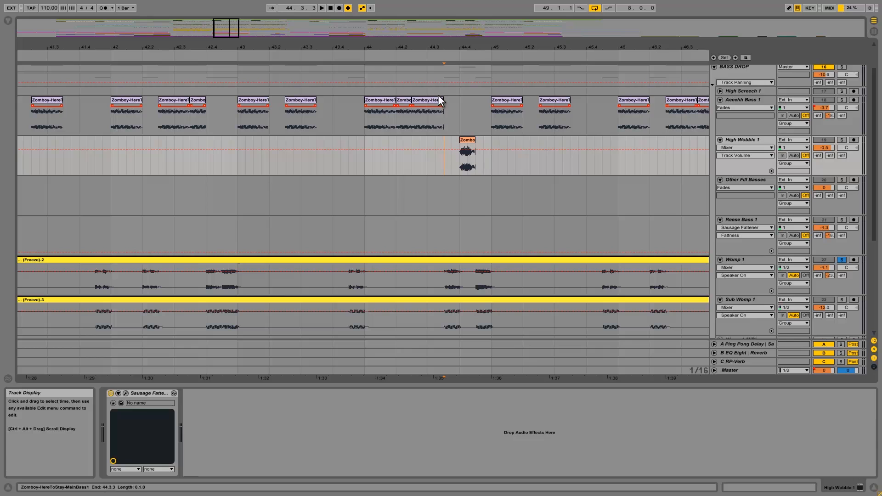
click(366, 117)
scroll(842, 80, up, 1)
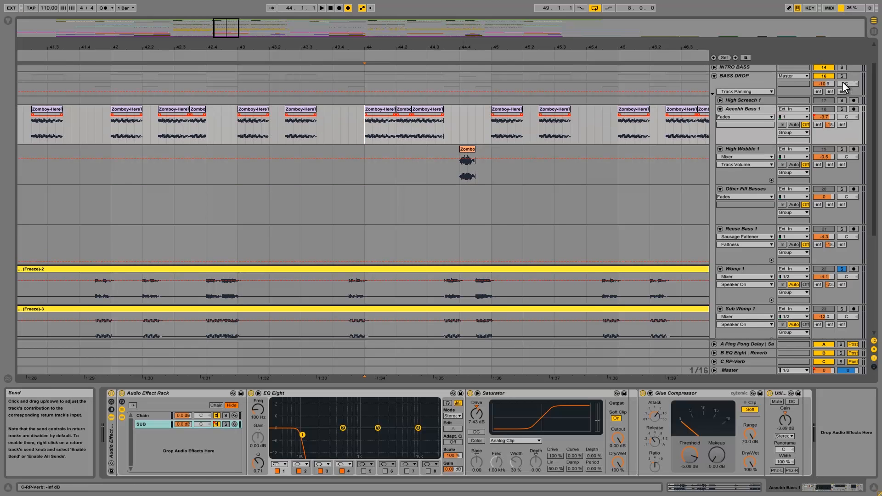
- Solo the BASS DROP group and select each bar 44 hit in order across Aeeehh Bass 1, Womp 1 and High Wobble 1
click(841, 75)
click(371, 109)
click(409, 116)
click(419, 113)
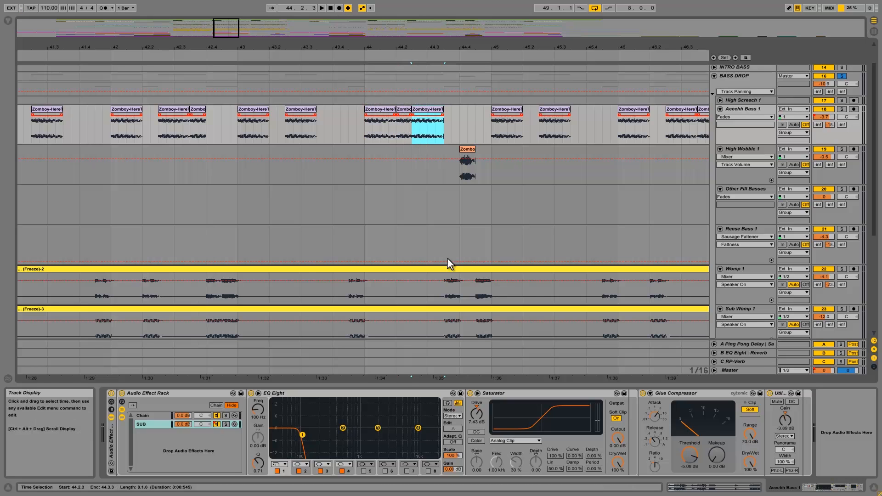
drag(442, 290, 461, 290)
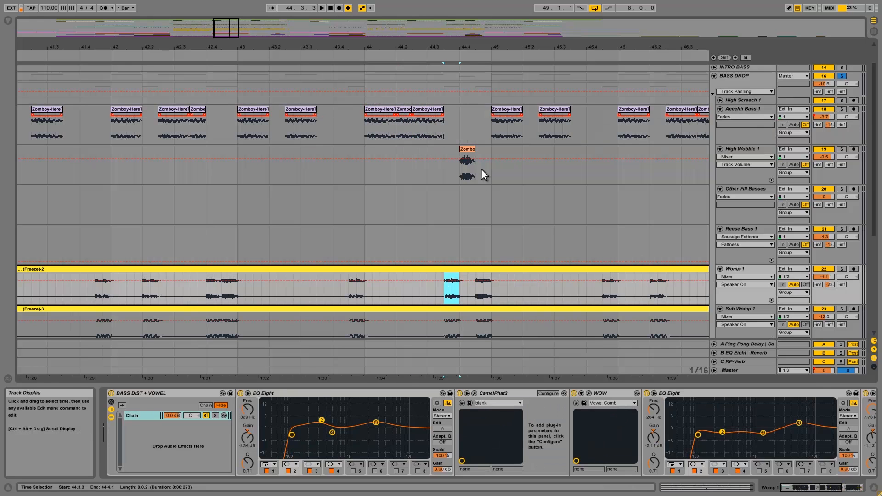
drag(458, 167, 475, 170)
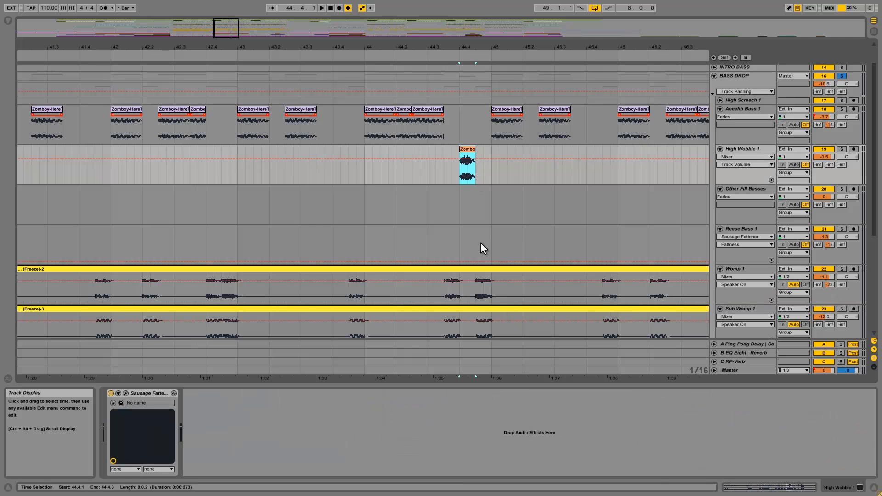
drag(474, 289, 495, 288)
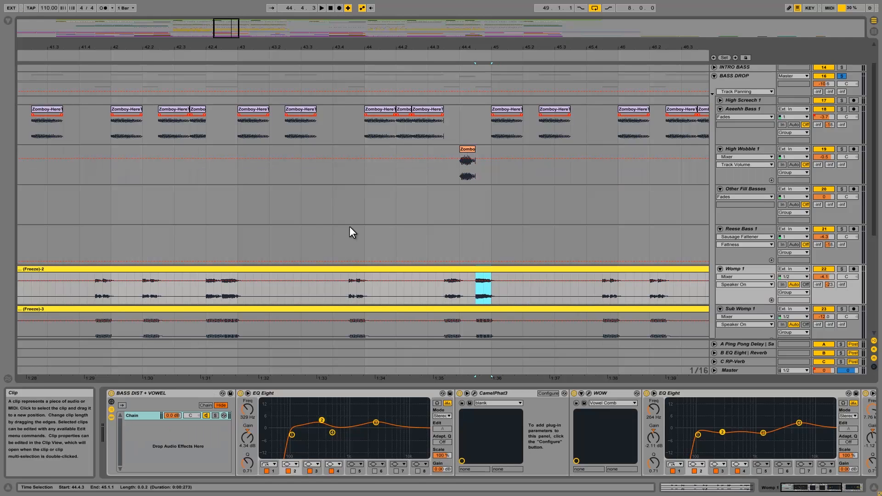
- Play the soloed BASS DROP group from 44.1.1 to hear the full bass phrase of the bar
click(363, 133)
key(space)
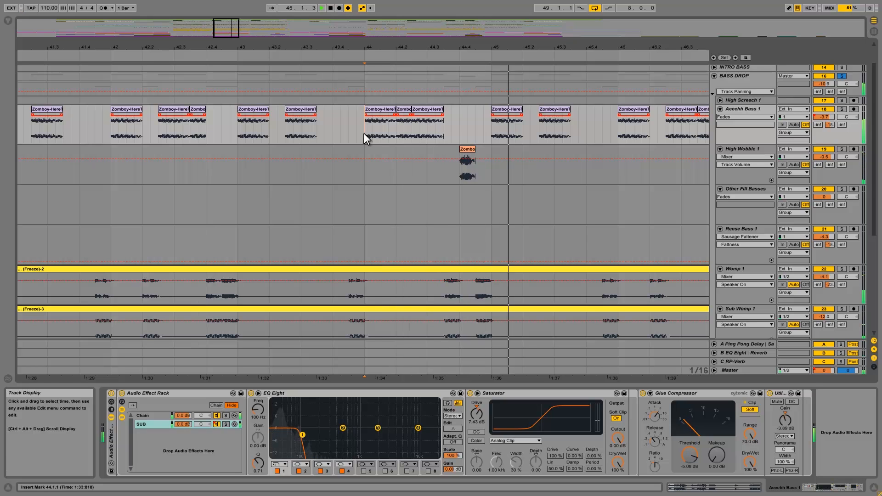
key(space)
- Solo High Wobble 1 and Womp 1 together and play the fill from 44.3.3
click(442, 295)
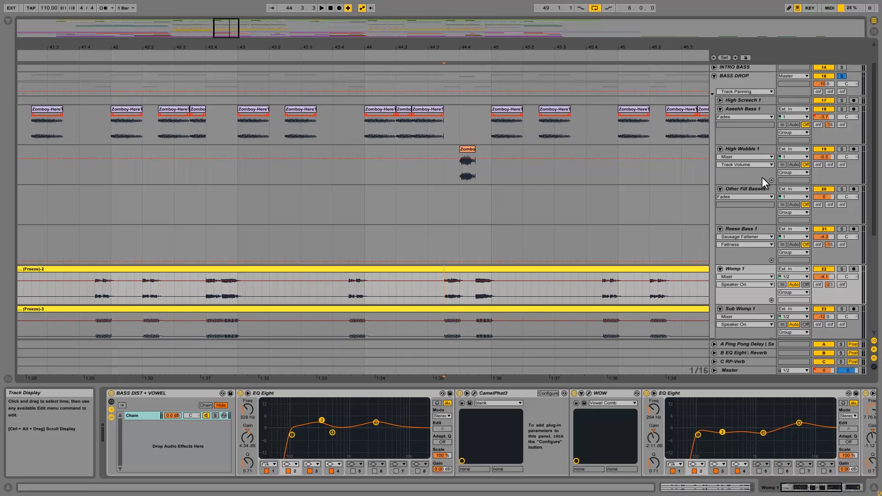
click(841, 148)
ctrl+click(843, 269)
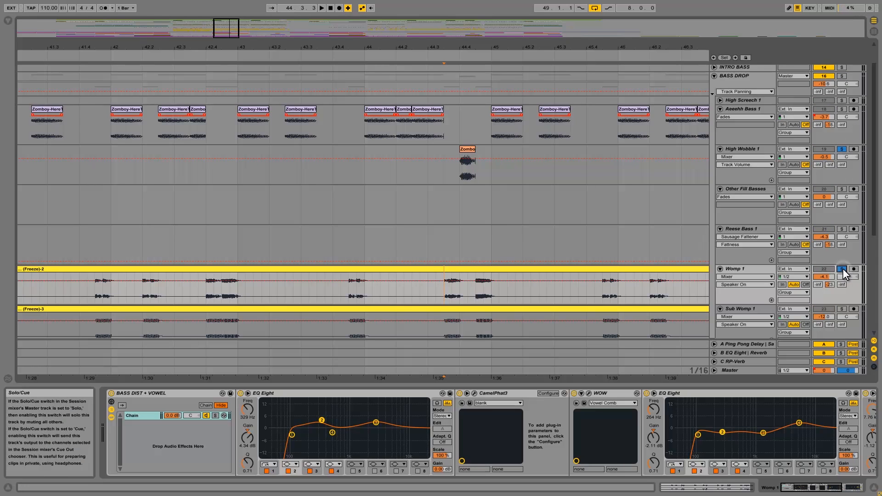
key(space)
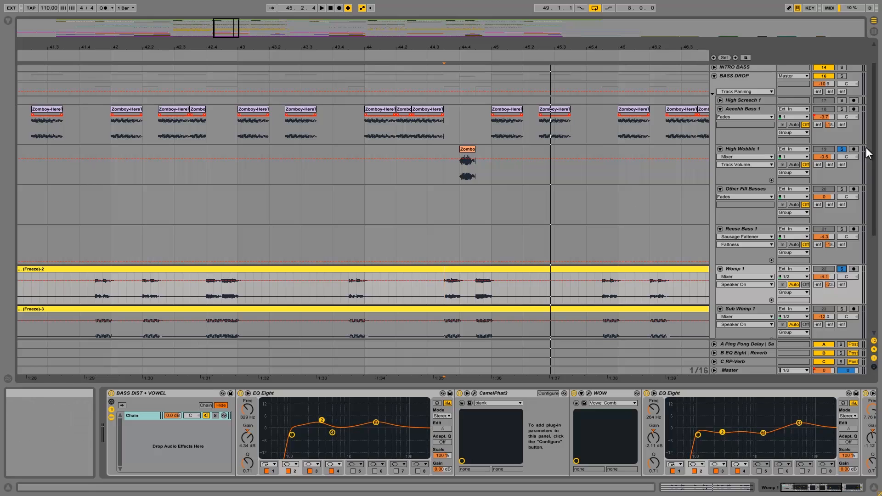
- Play the fill from 44.3.3 with only Womp 1 soloed, and again with only High Wobble 1 soloed
click(842, 148)
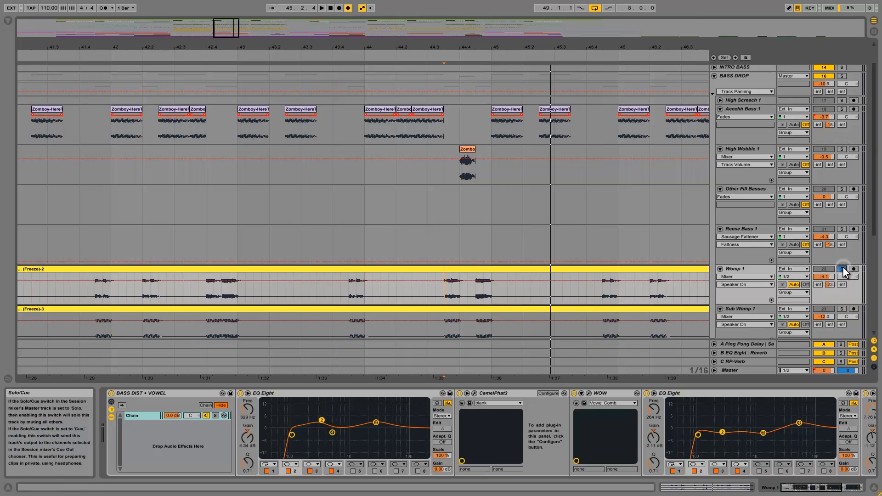
key(space)
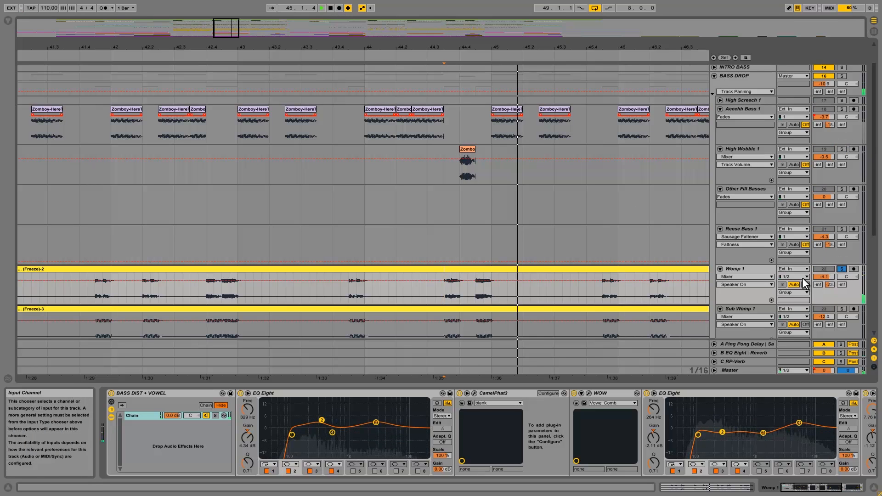
key(space)
click(841, 148)
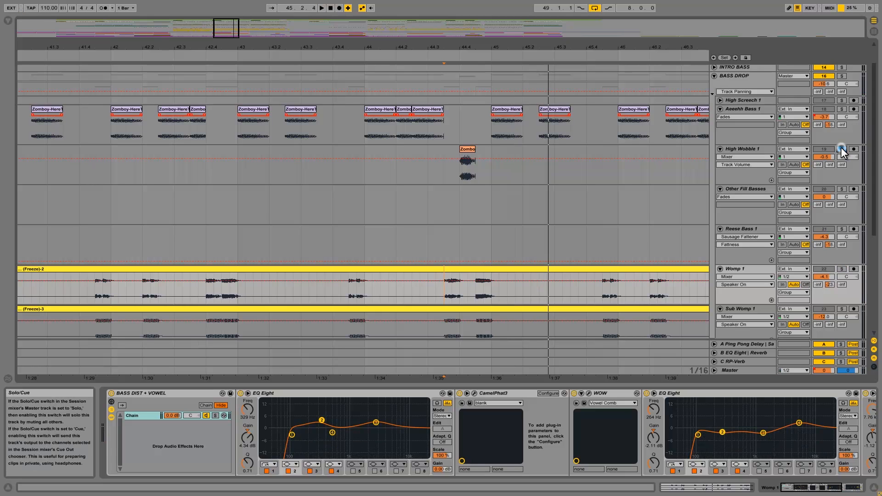
key(space)
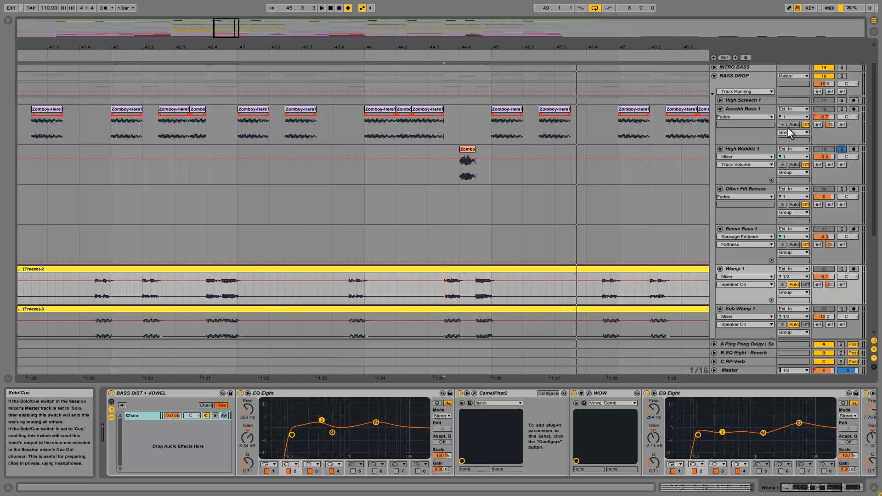
- Solo Aeeehh Bass 1, play its phrase from 47.1.1, and unsolo the track
drag(640, 53, 602, 49)
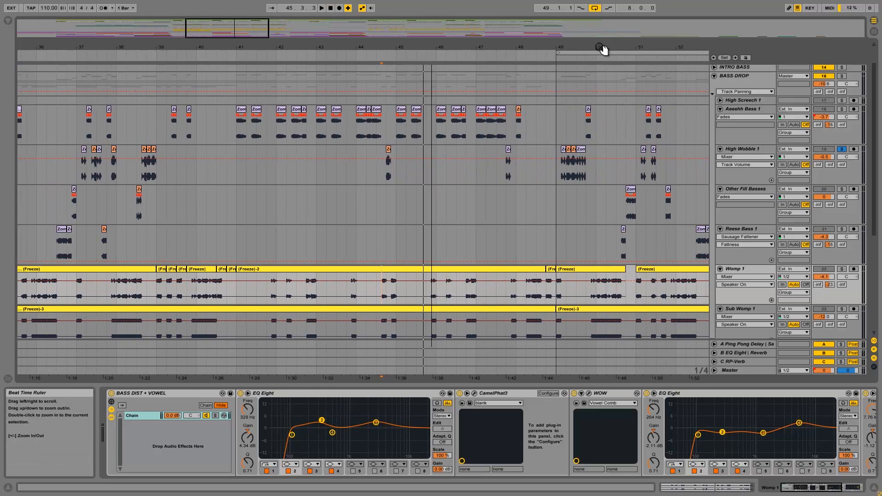
click(507, 156)
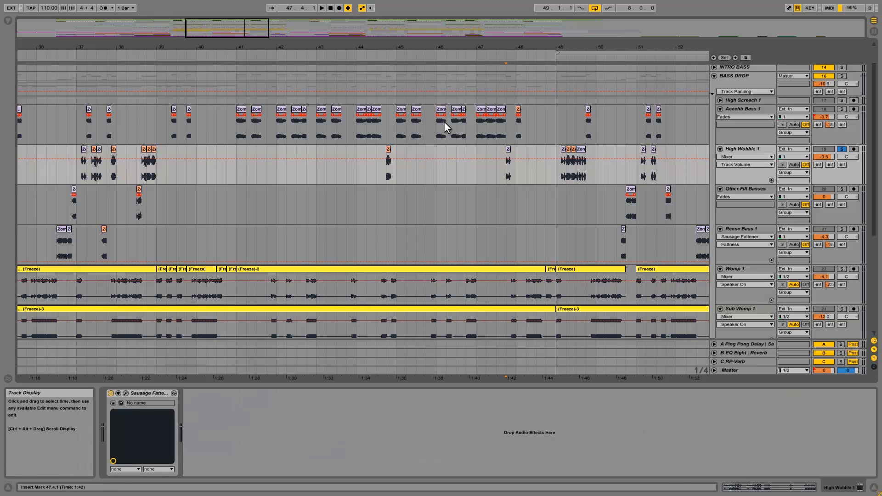
click(478, 128)
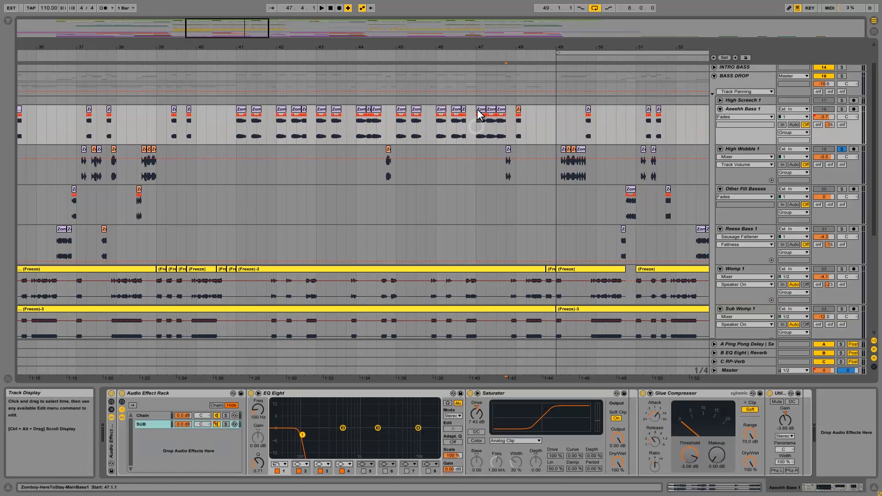
click(479, 111)
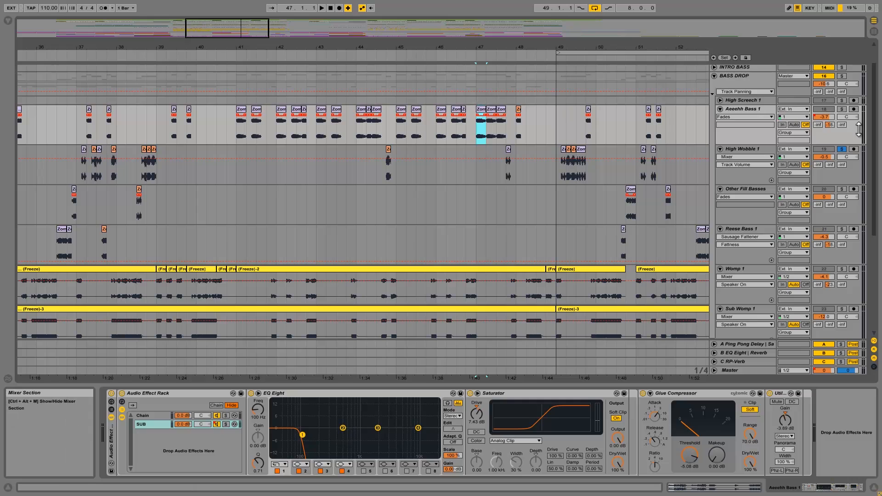
click(840, 110)
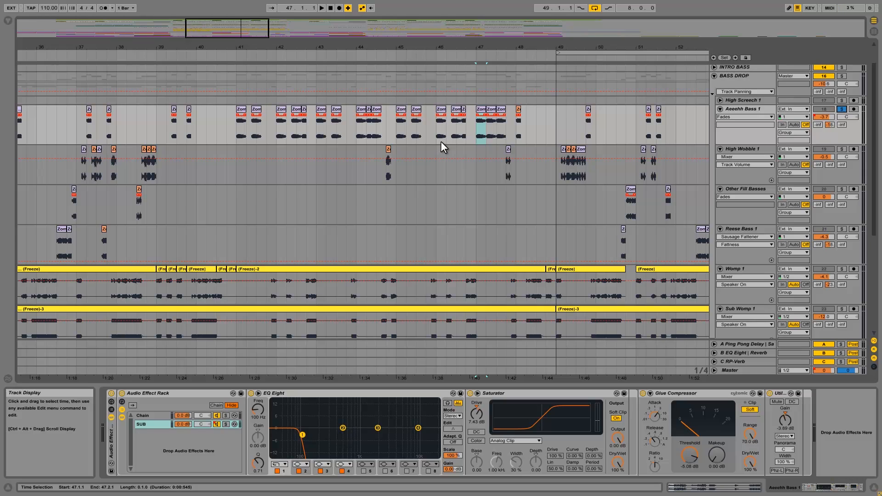
click(473, 127)
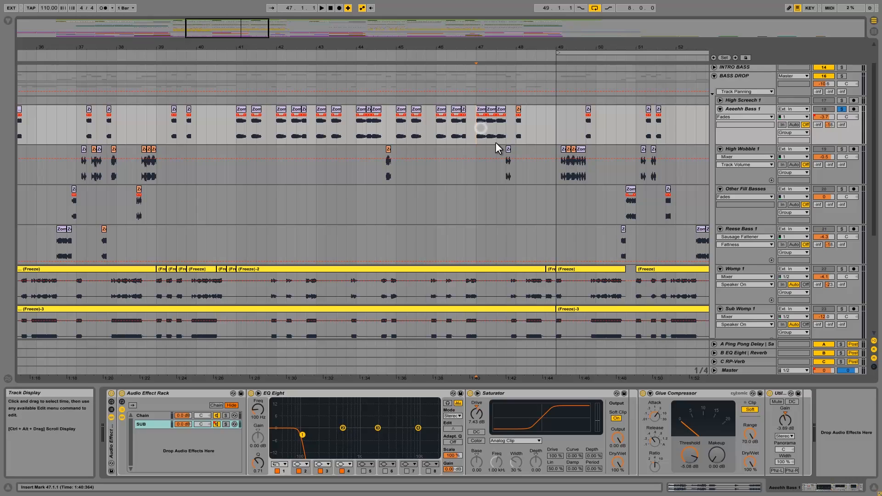
key(space)
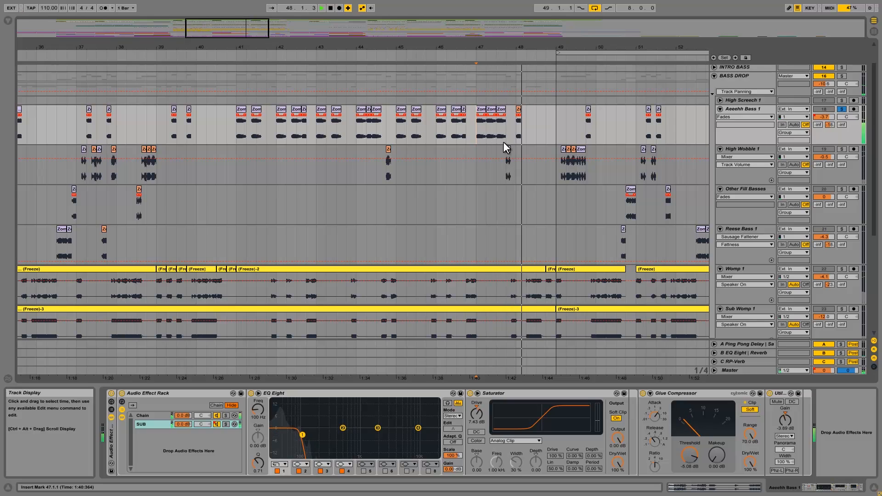
key(space)
click(842, 109)
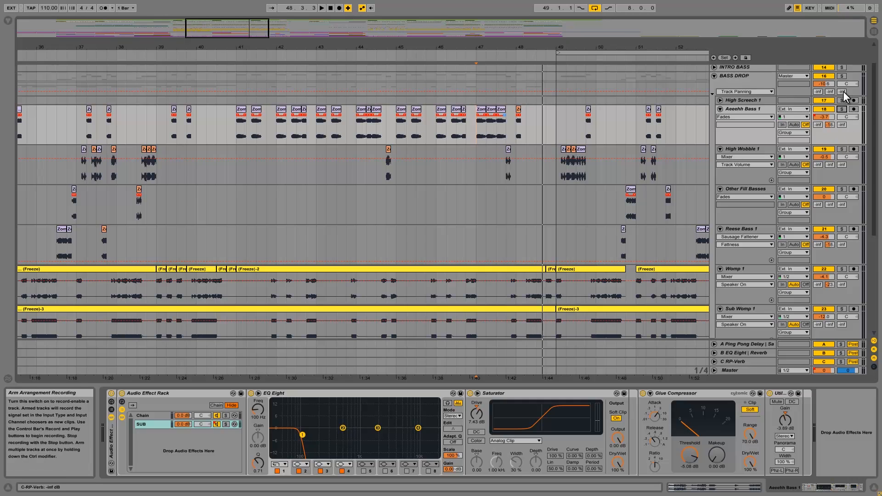
- Solo High Wobble 1 and Womp 1 together and play the answering fill from 47.4.1
click(506, 173)
click(838, 149)
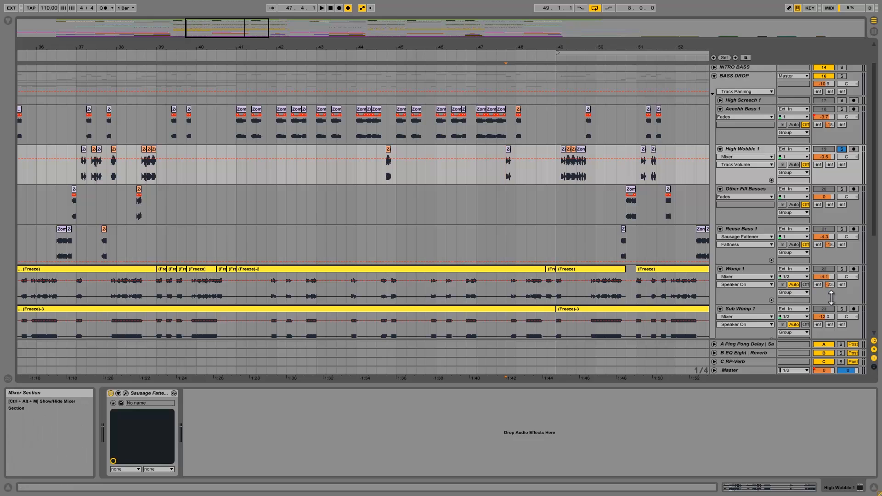
click(842, 269)
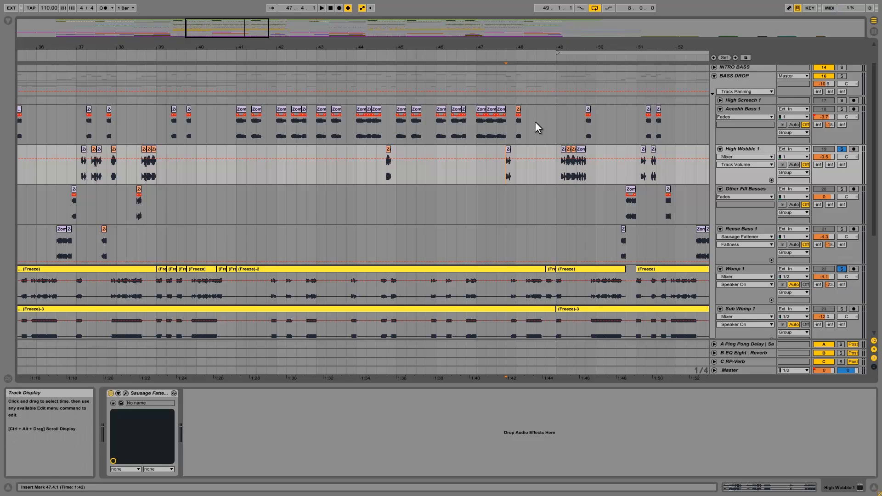
key(space)
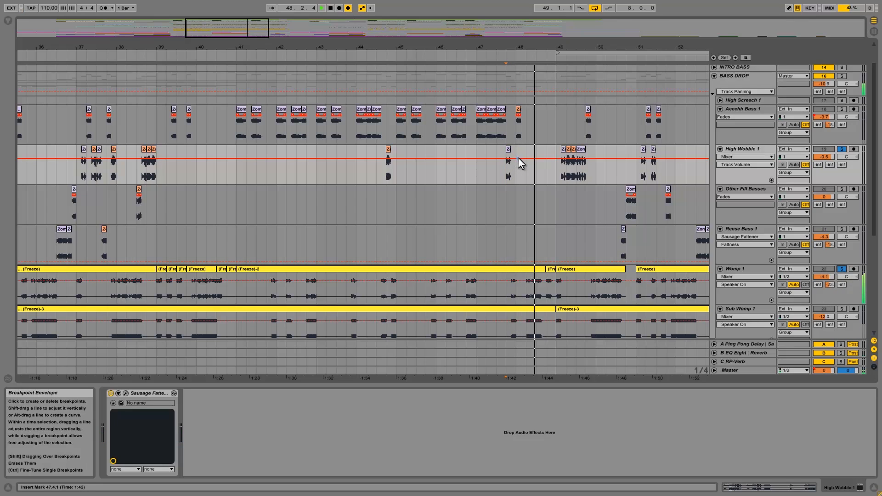
key(space)
- Add Aeeehh Bass 1 to the soloed High Wobble 1 and Womp 1 and play from 47.4.1
click(503, 183)
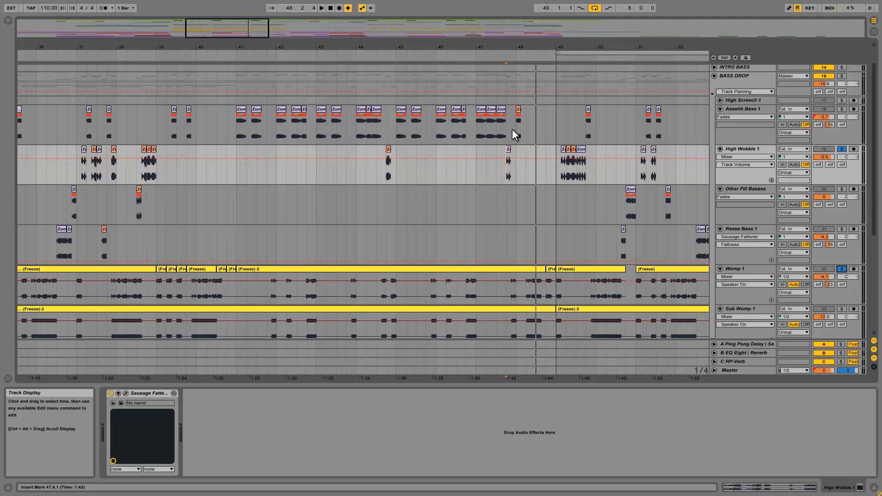
key(space)
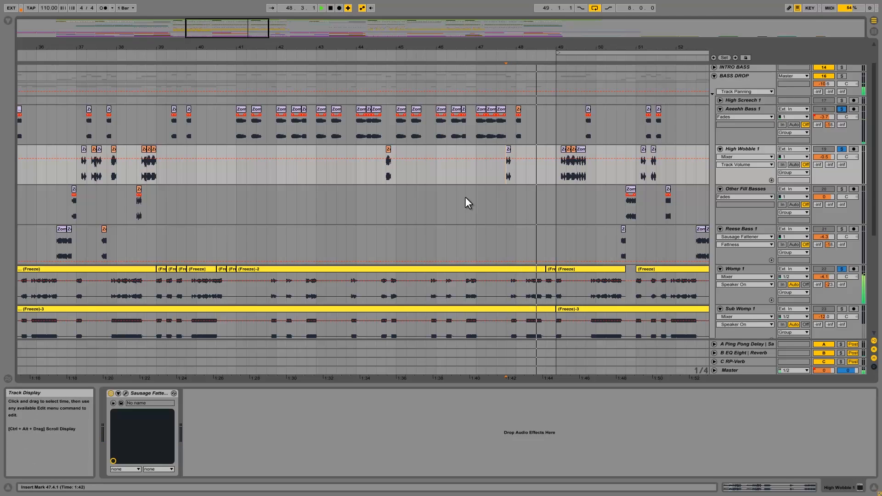
key(space)
- Fold the BASS DROP group, play it soloed from 48.1.1, and remove the solo
click(526, 294)
scroll(574, 221, up, 3)
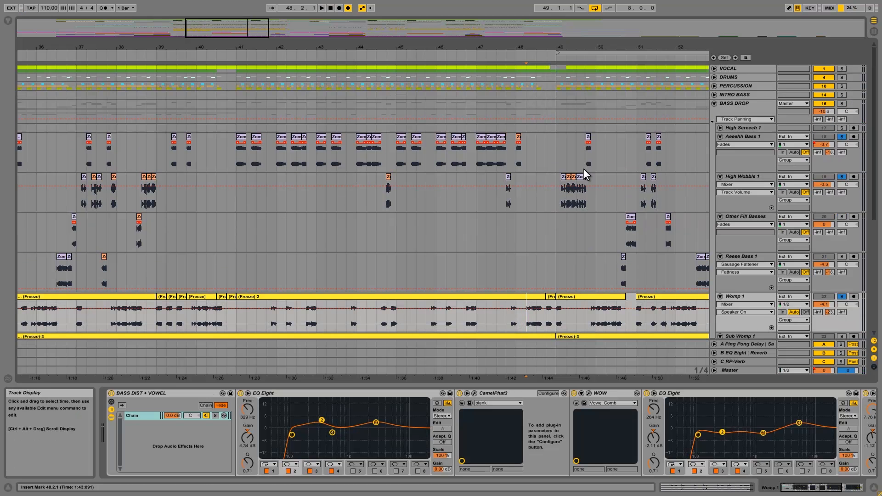
click(715, 104)
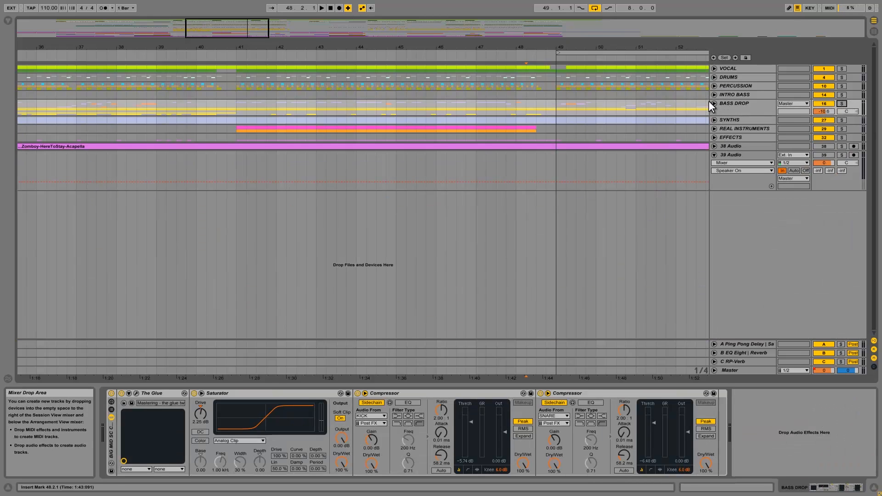
click(519, 81)
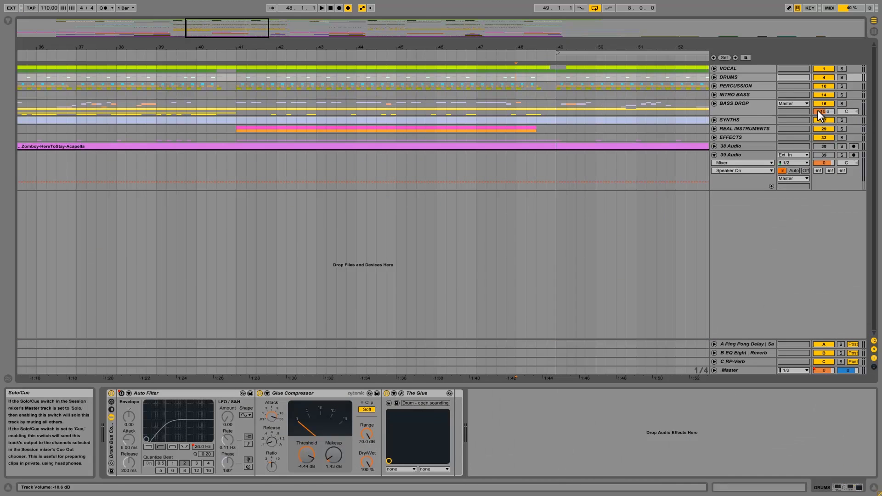
click(733, 104)
click(841, 104)
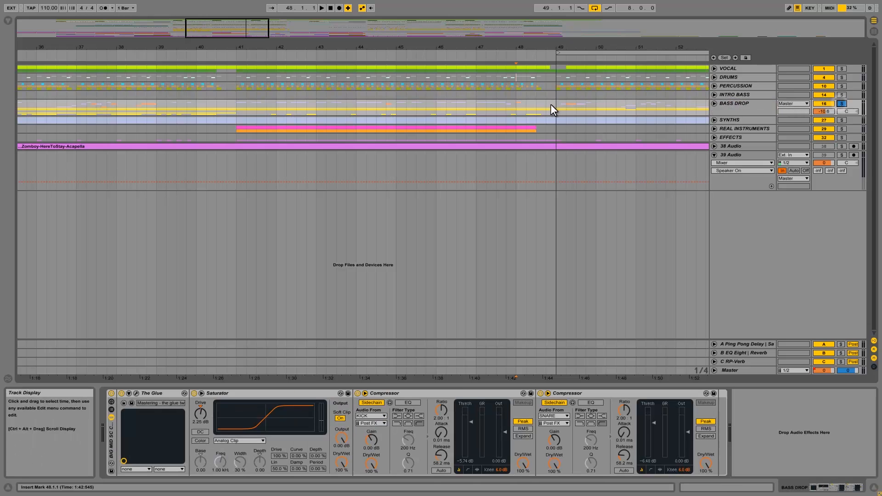
key(space)
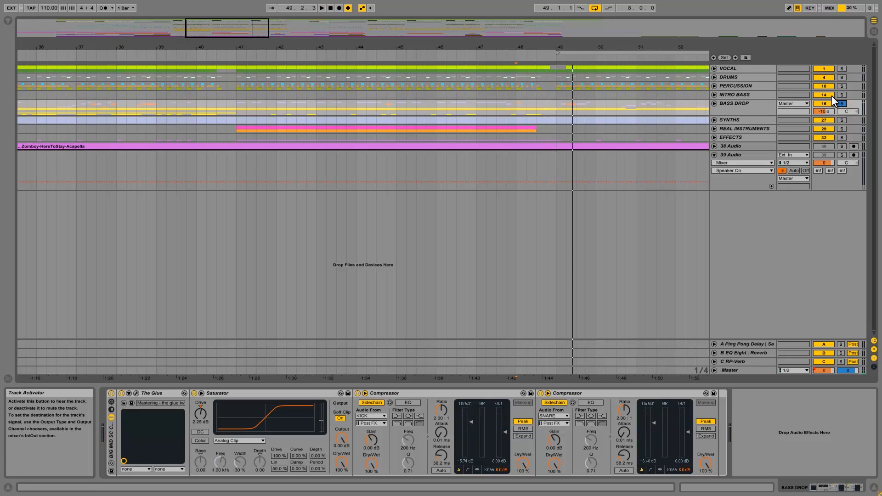
click(841, 103)
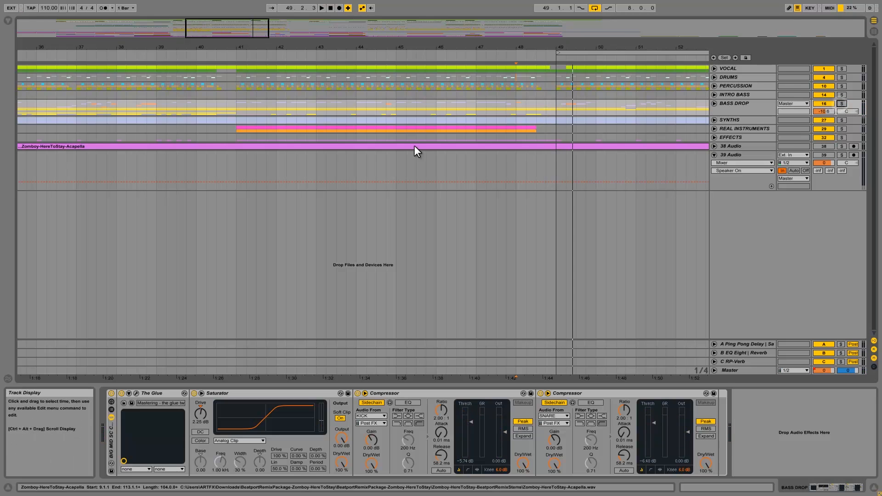
- Unfold the BASS DROP group and select the Womp 1 fill from 48.2.1 to 49.1.1
click(714, 104)
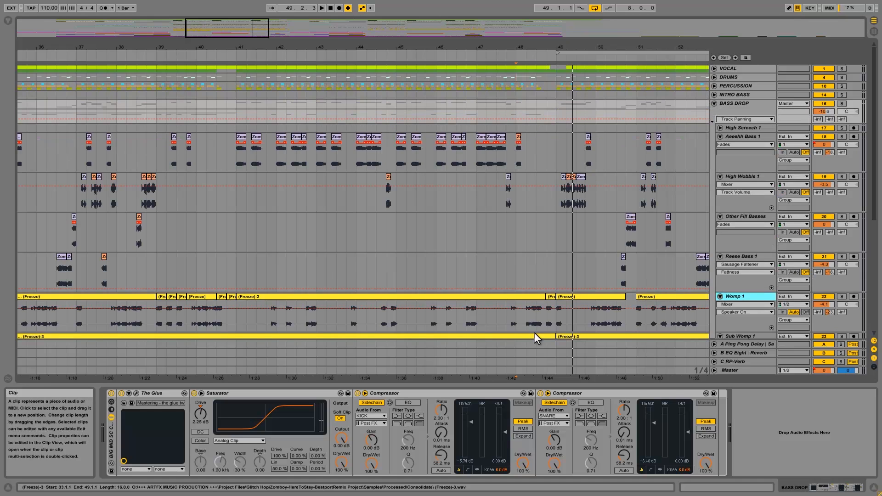
drag(527, 320, 553, 324)
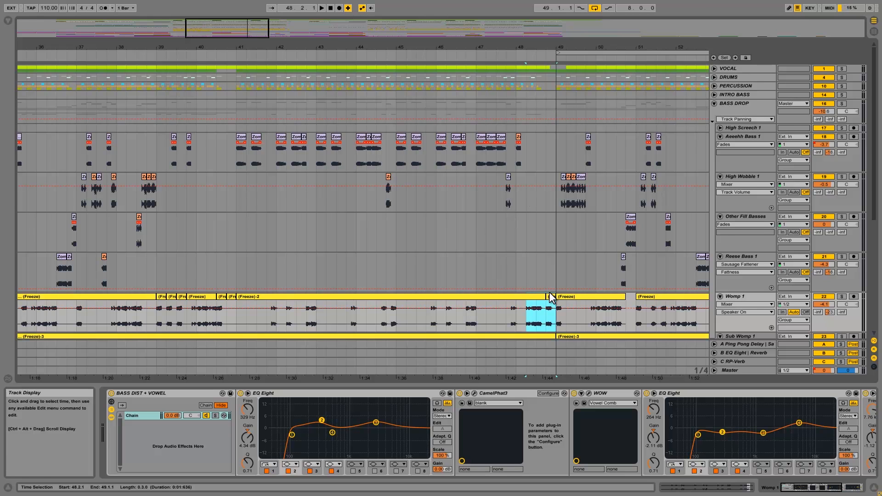
drag(606, 38, 845, 47)
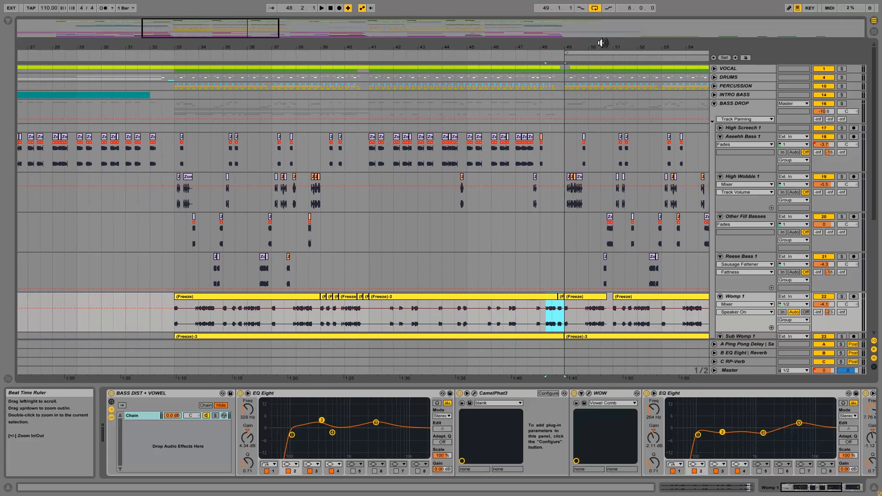
- Examine the BASS DROP group's available automation parameters and compare its folded and unfolded tracks alongside INTRO BASS
click(714, 103)
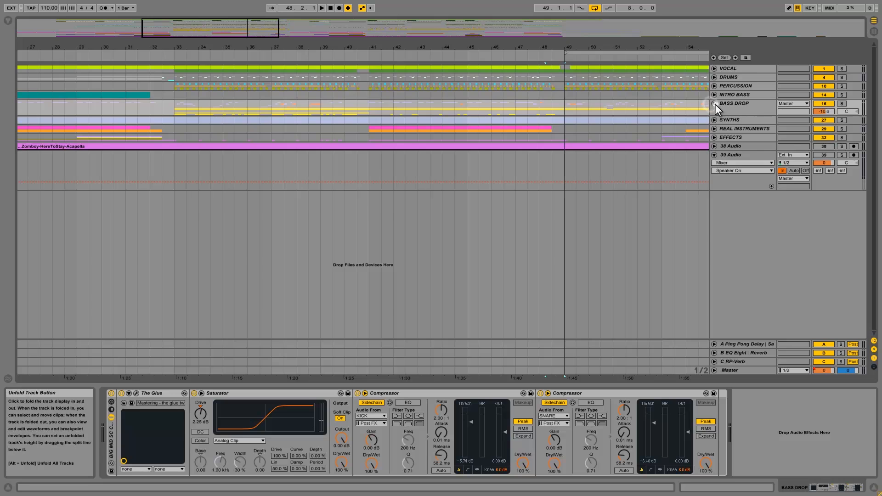
click(715, 103)
click(749, 120)
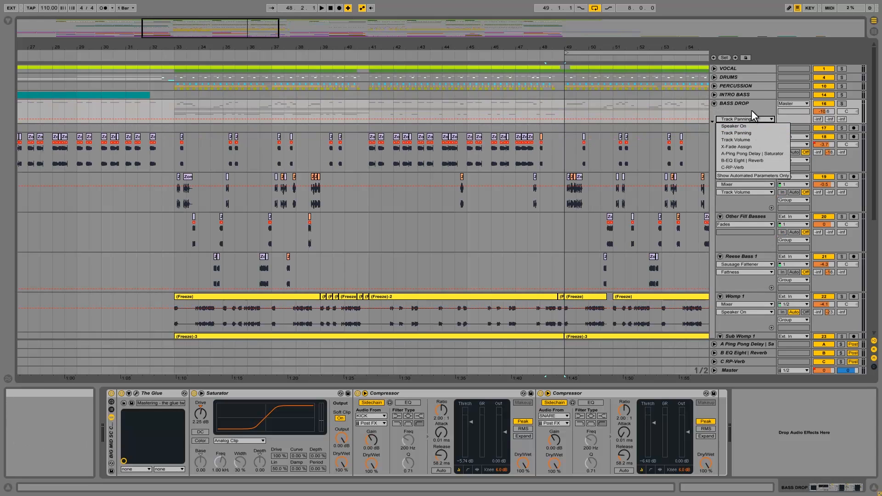
click(748, 101)
click(746, 104)
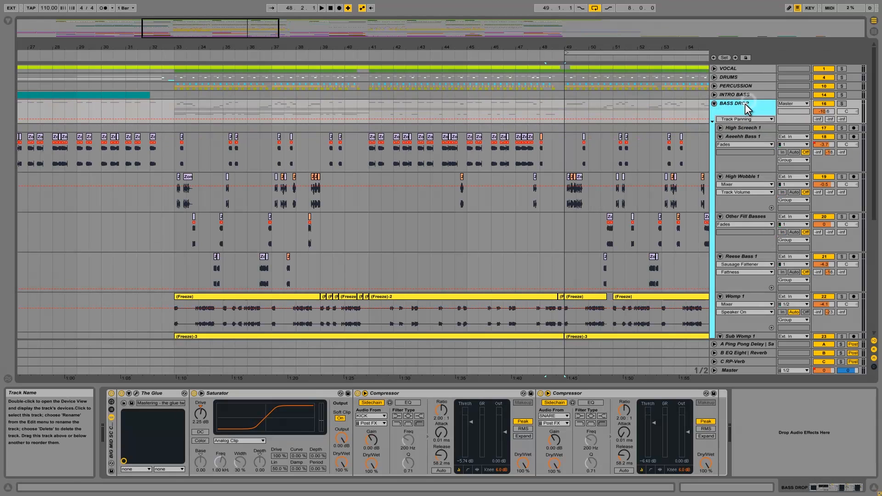
click(715, 104)
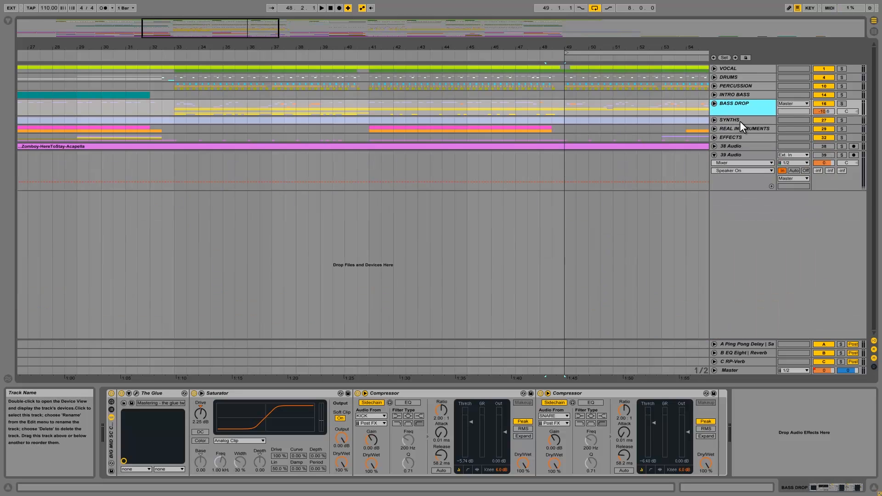
click(735, 96)
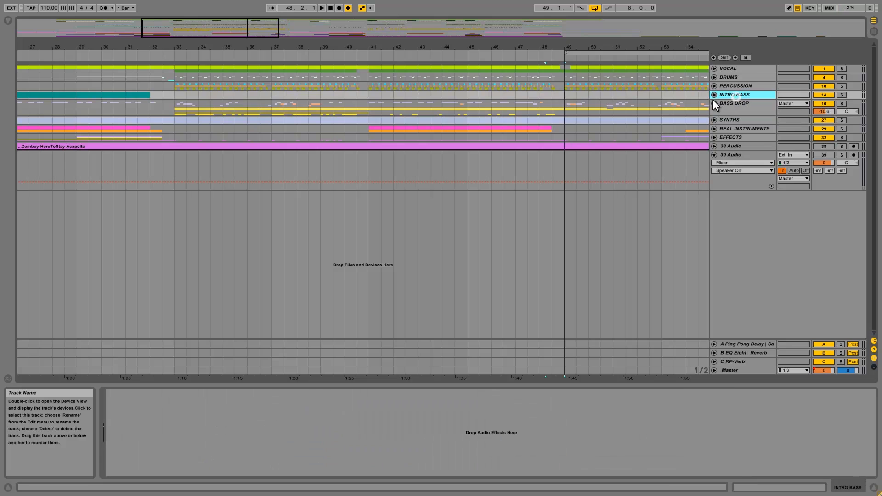
click(714, 104)
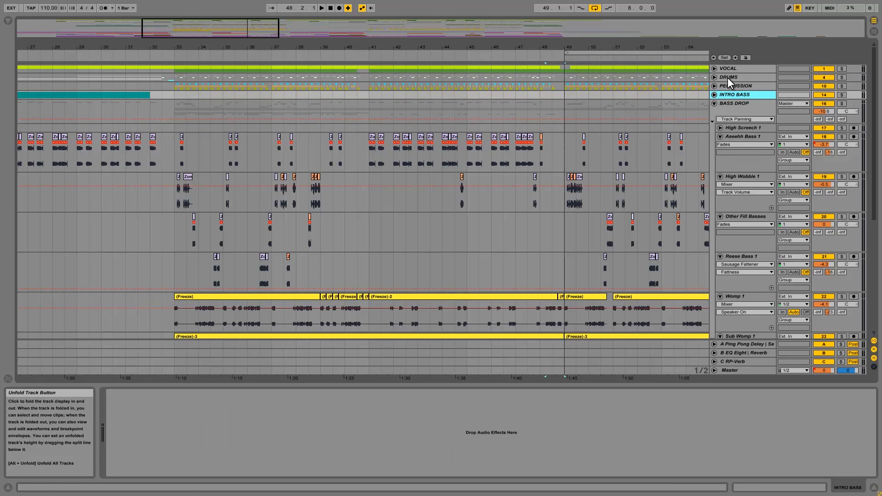
click(714, 100)
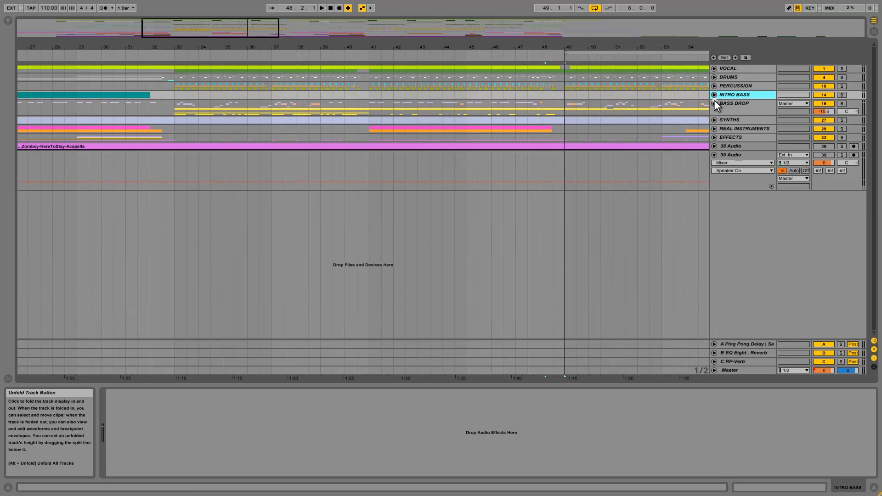
- Unfold the VOCAL group to check the Acapella track's mixer automation parameters, and fold the group again
click(715, 68)
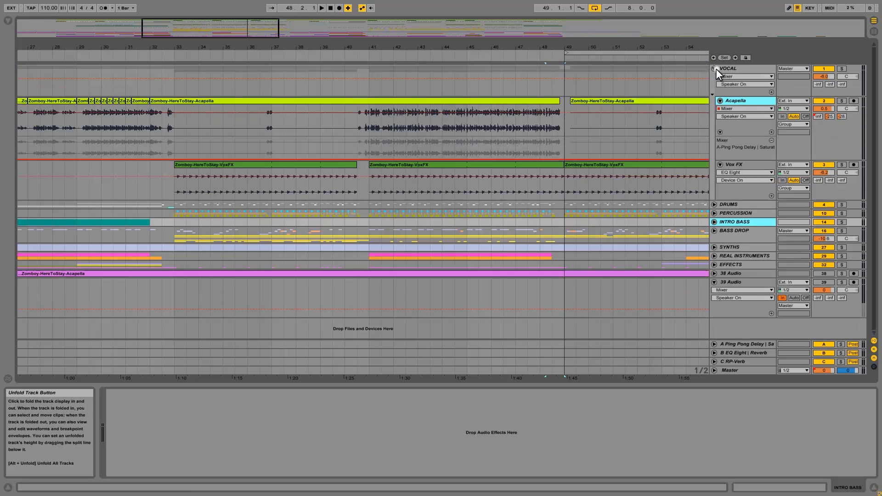
click(735, 116)
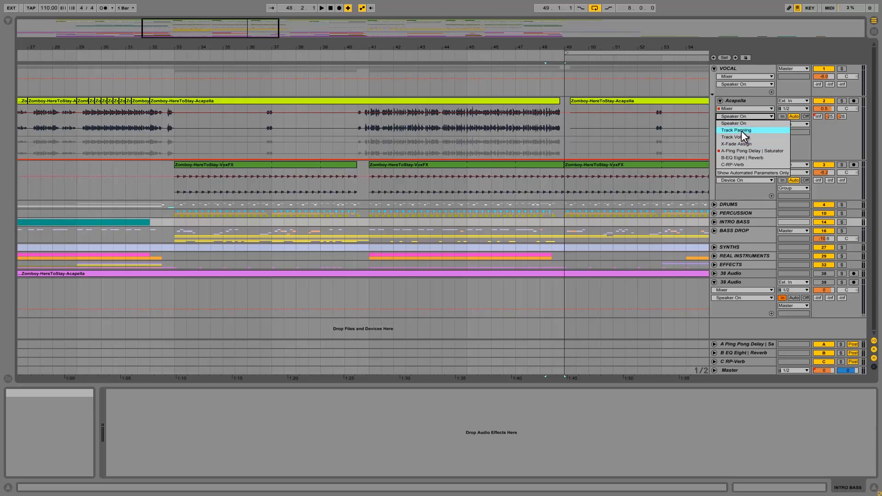
click(742, 103)
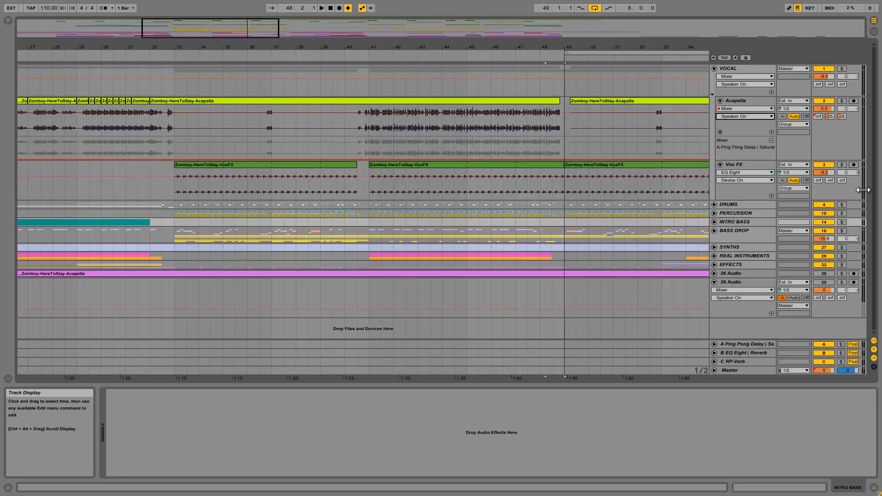
click(714, 68)
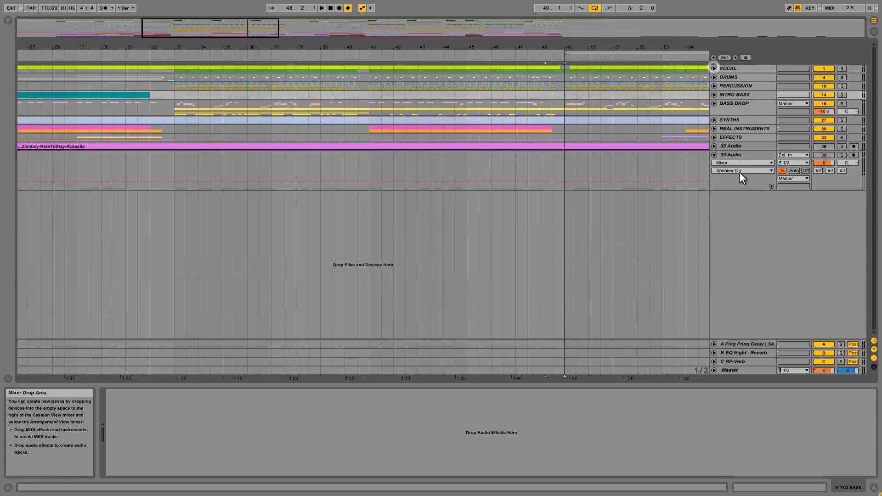
- Unfold the Master track and the BASS DROP group to show their tracks and automation lanes
click(732, 368)
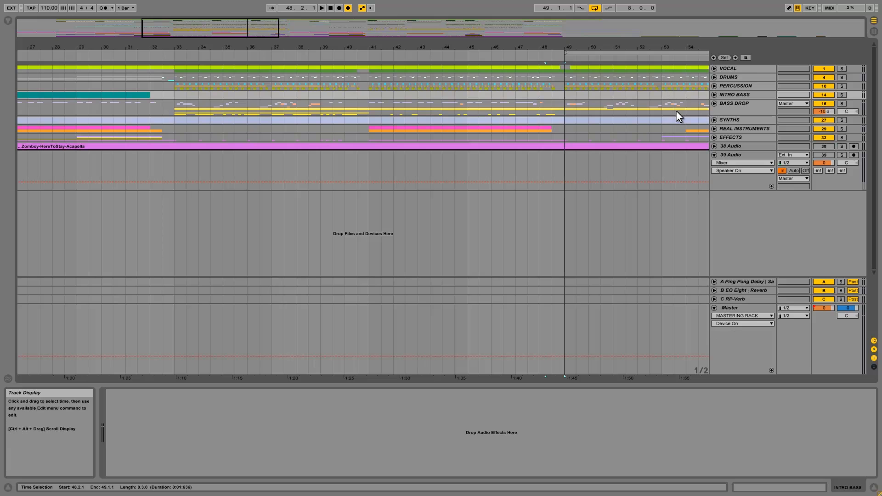
click(733, 103)
click(714, 103)
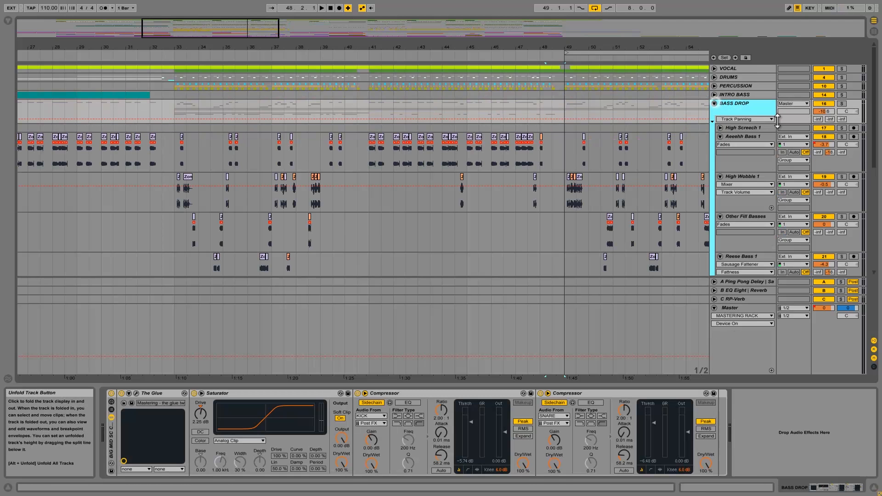
- Show the Aeeehh Bass 1 track's mixer Track Volume automation and examine its envelope around bars 33 to 50
click(753, 139)
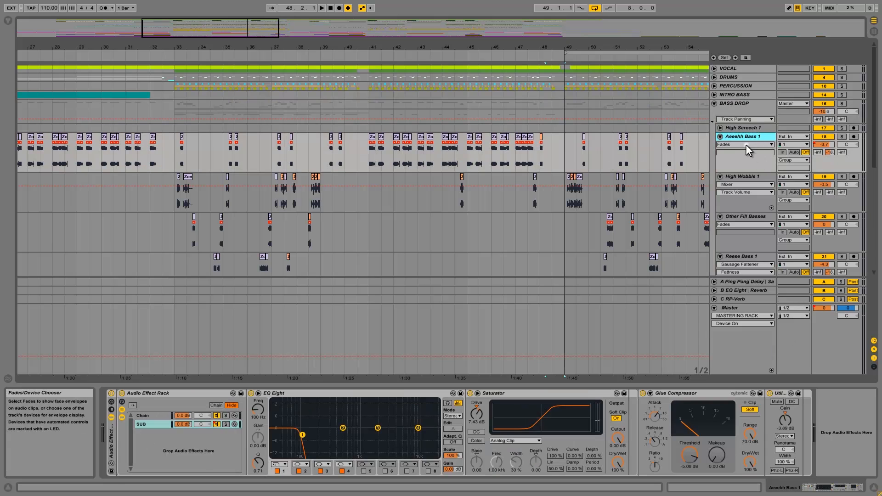
click(746, 144)
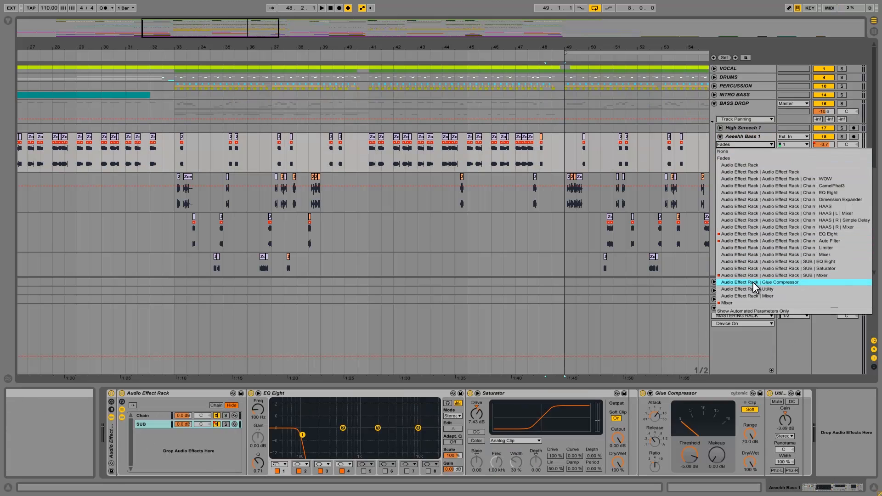
click(742, 302)
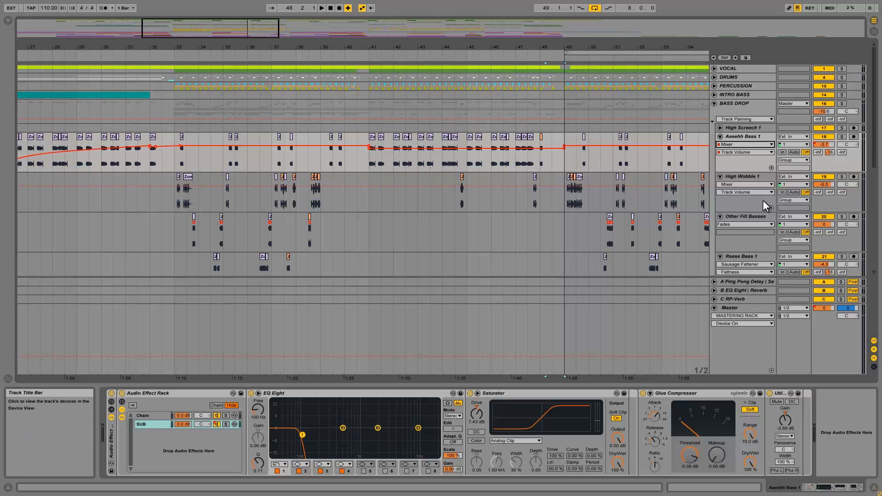
drag(354, 50, 357, 54)
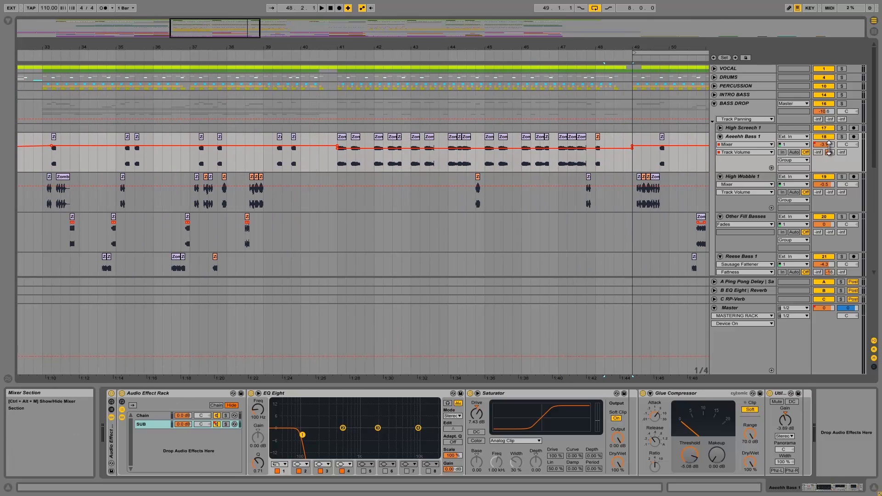
- Select the Aeeehh Bass 1 clips from 41.1.1 to 48.2.1
click(735, 138)
click(397, 171)
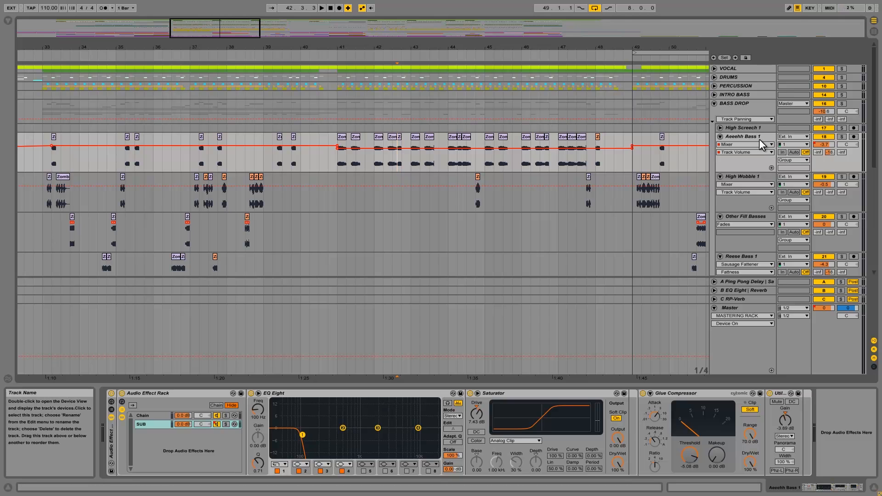
drag(335, 139, 590, 148)
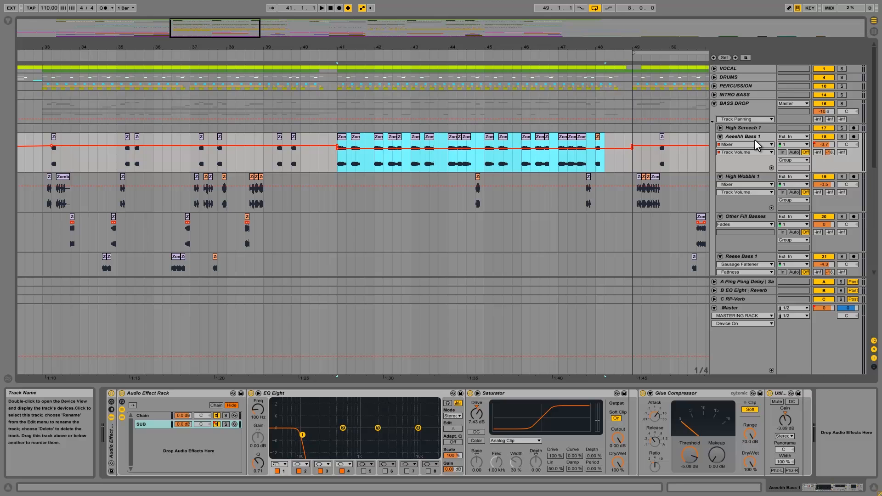
- Fold the BASS DROP group and unfold the VOCAL group to examine the Acapella and Vox FX clips, and fold it again
click(714, 103)
click(725, 68)
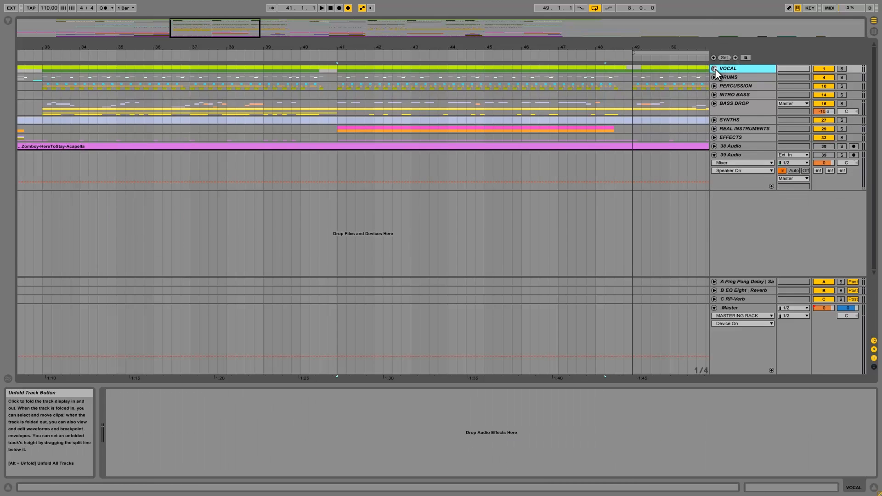
click(714, 68)
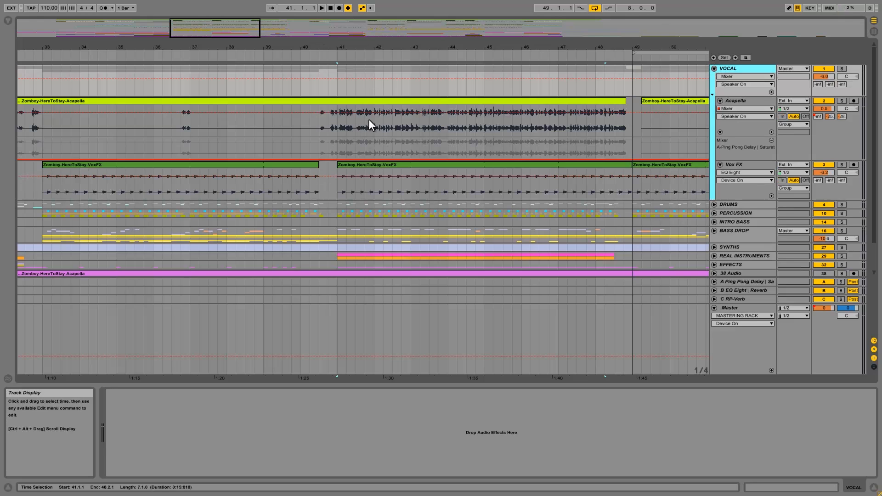
click(714, 68)
- Unfold the BASS DROP group to compare the Aeeehh Bass 1 clips from bar 41 onward with the vocal section
click(734, 103)
click(714, 103)
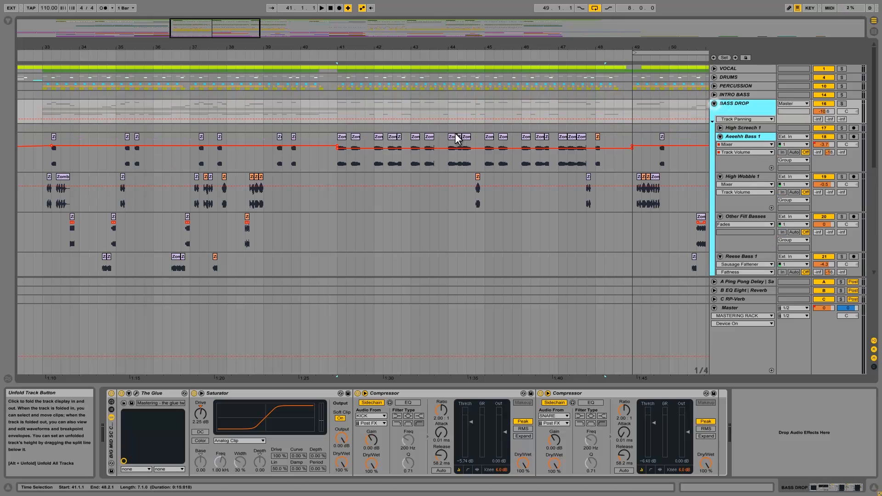
click(342, 139)
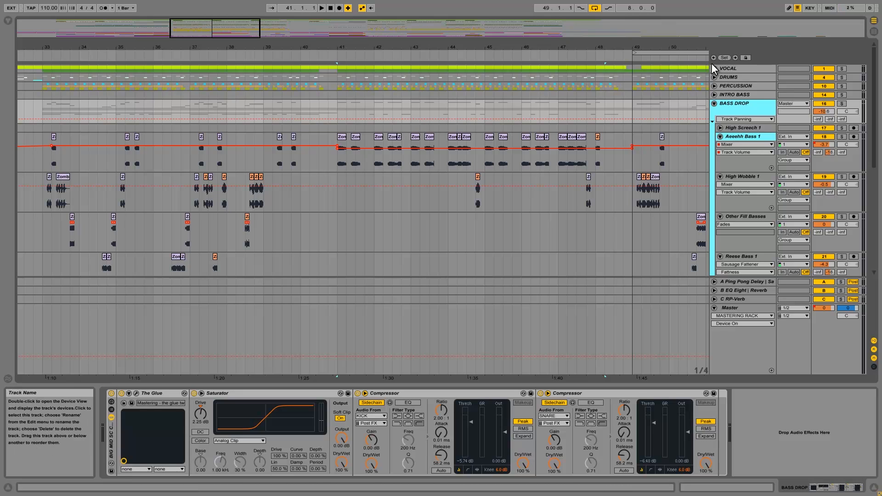
- Fold the BASS DROP group, play it soloed together with the VOCAL group from 41.1.1, and clear the solos
click(715, 105)
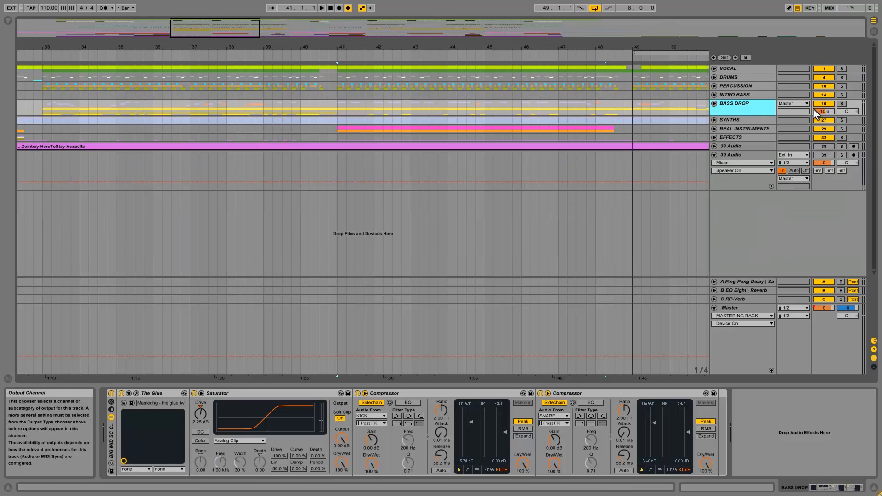
click(842, 104)
click(842, 69)
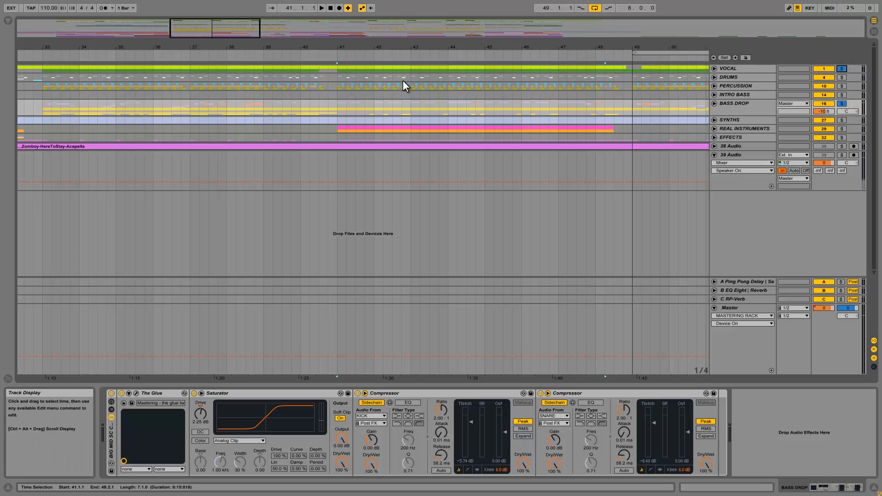
click(337, 68)
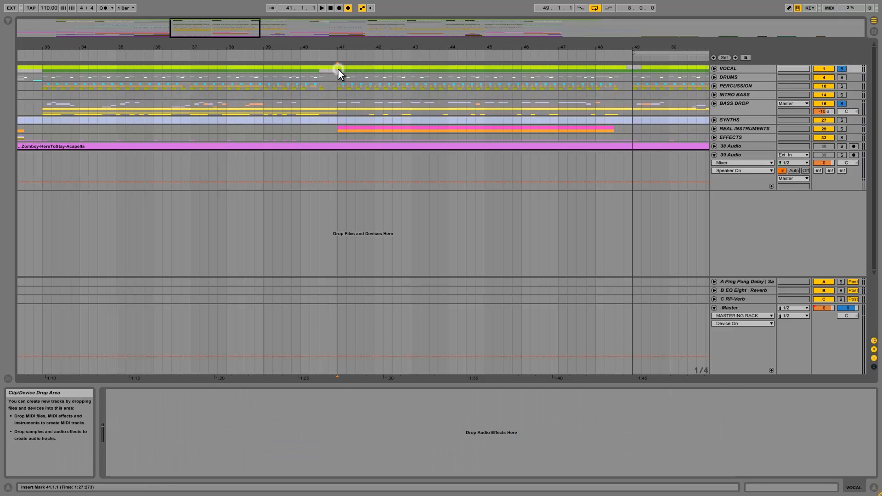
key(space)
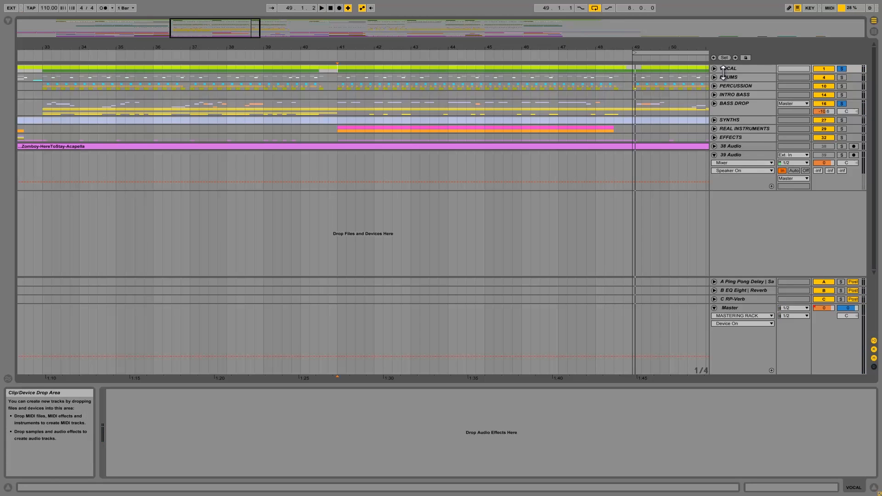
click(843, 68)
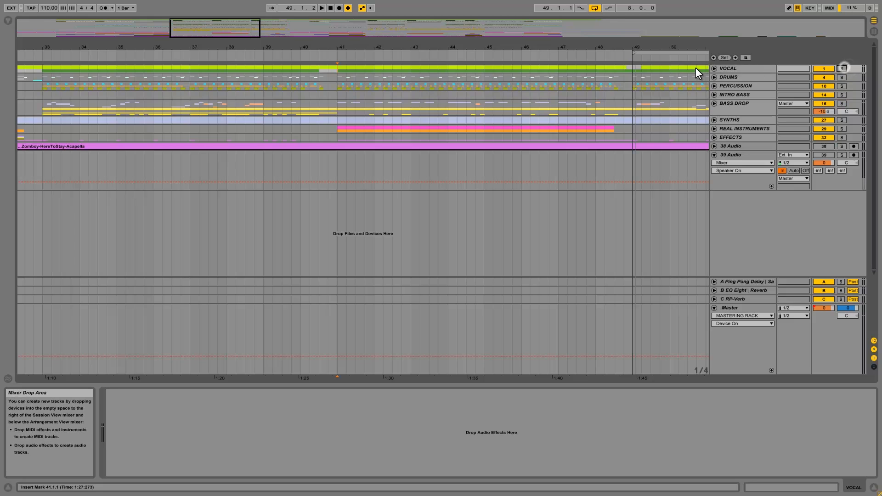
- Place the insert marker at 49.1.1 and unfold the DRUMS group to view its tracks and automation, and fold it again
drag(531, 43, 528, 44)
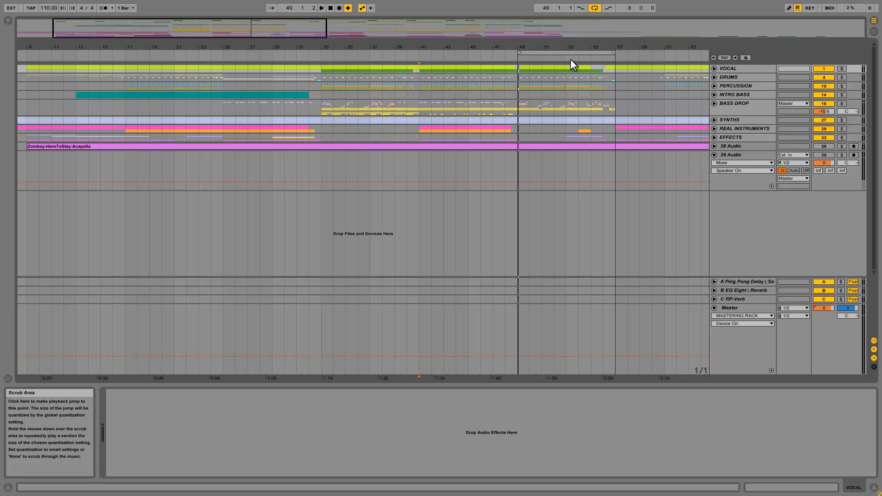
click(520, 73)
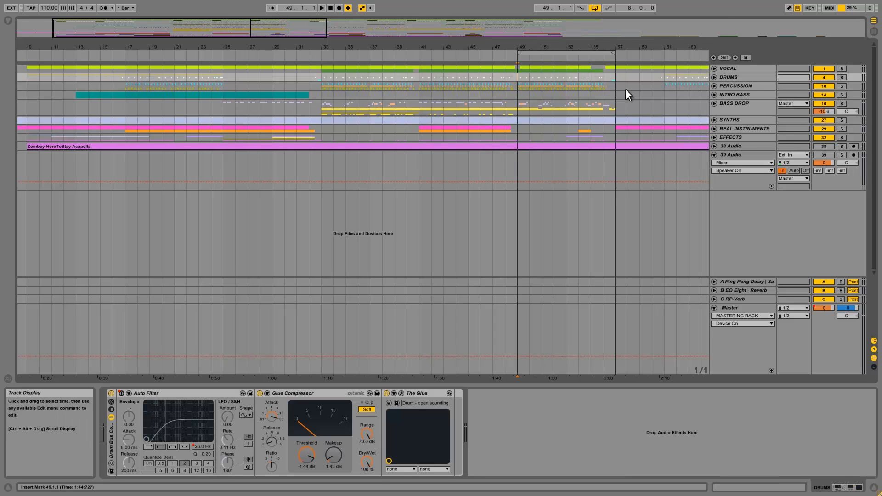
click(714, 76)
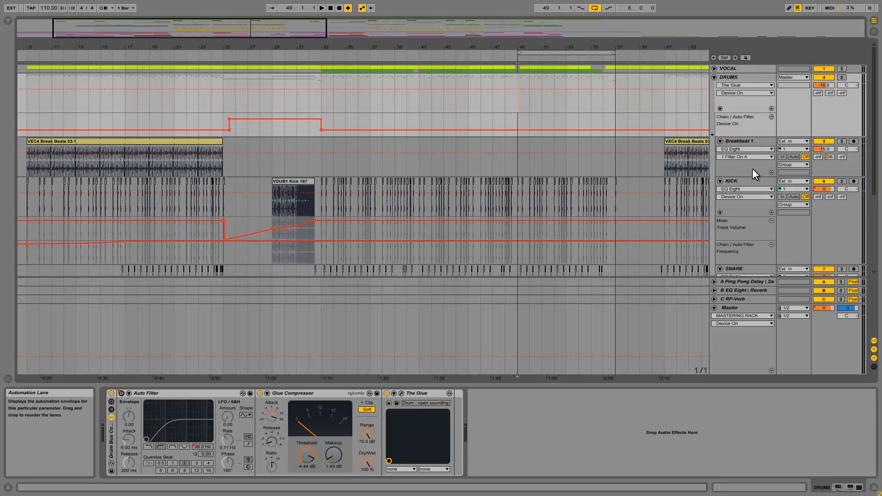
click(714, 77)
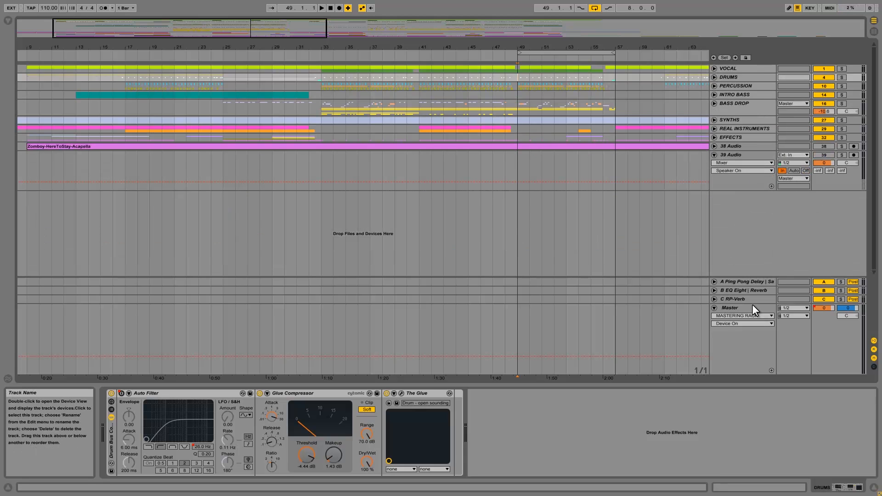
- Select the 39 Audio track to show its TapeIt voiceover recorder
click(733, 157)
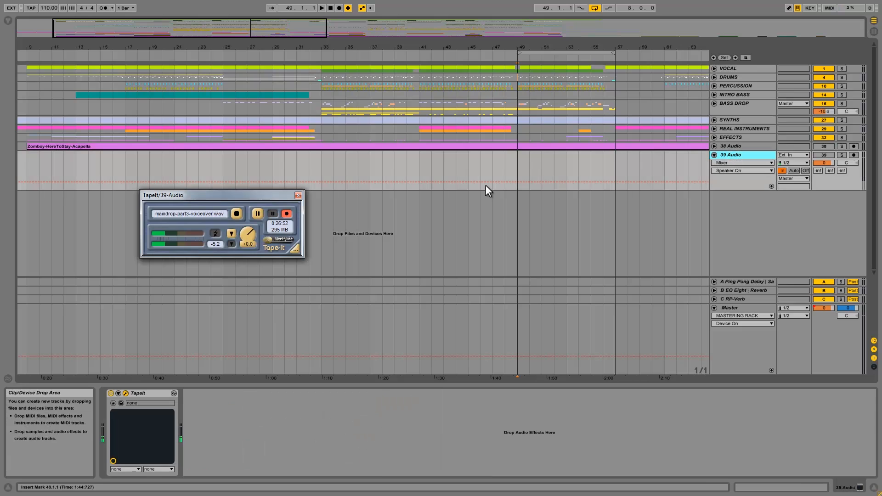